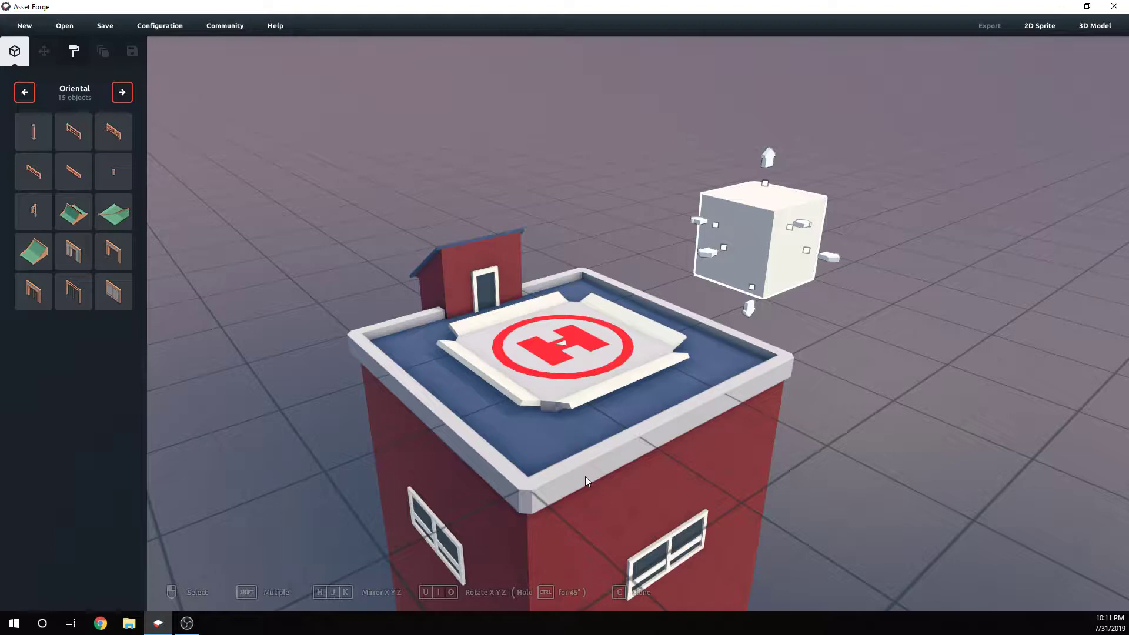
right_click_drag(725, 365, 743, 335)
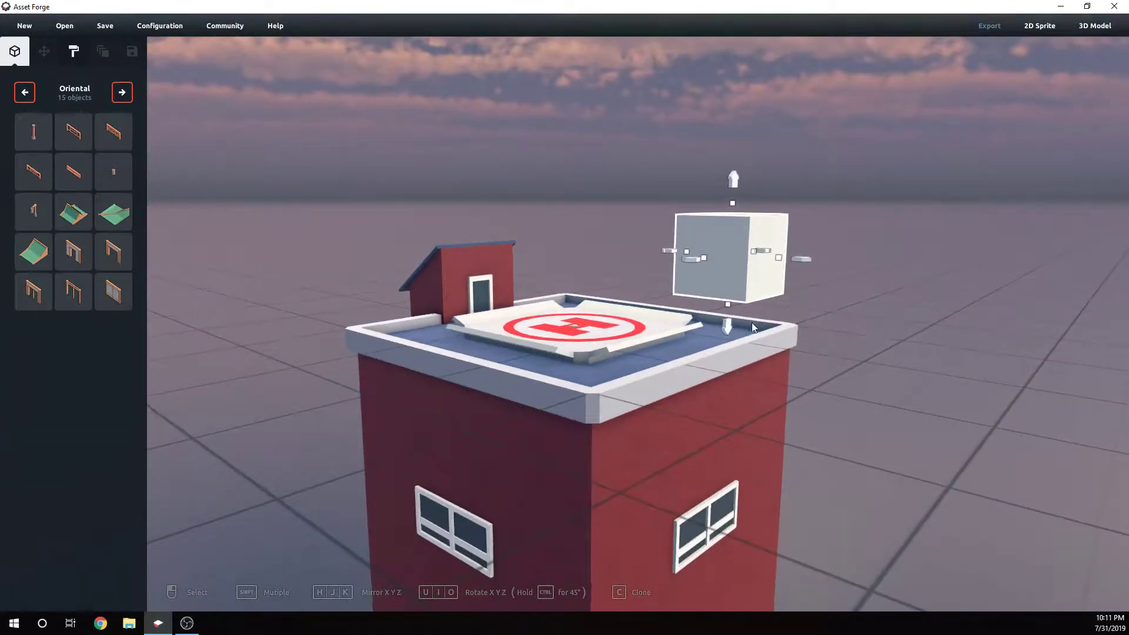
middle_click_drag(743, 342, 743, 394)
right_click_drag(744, 394, 782, 377)
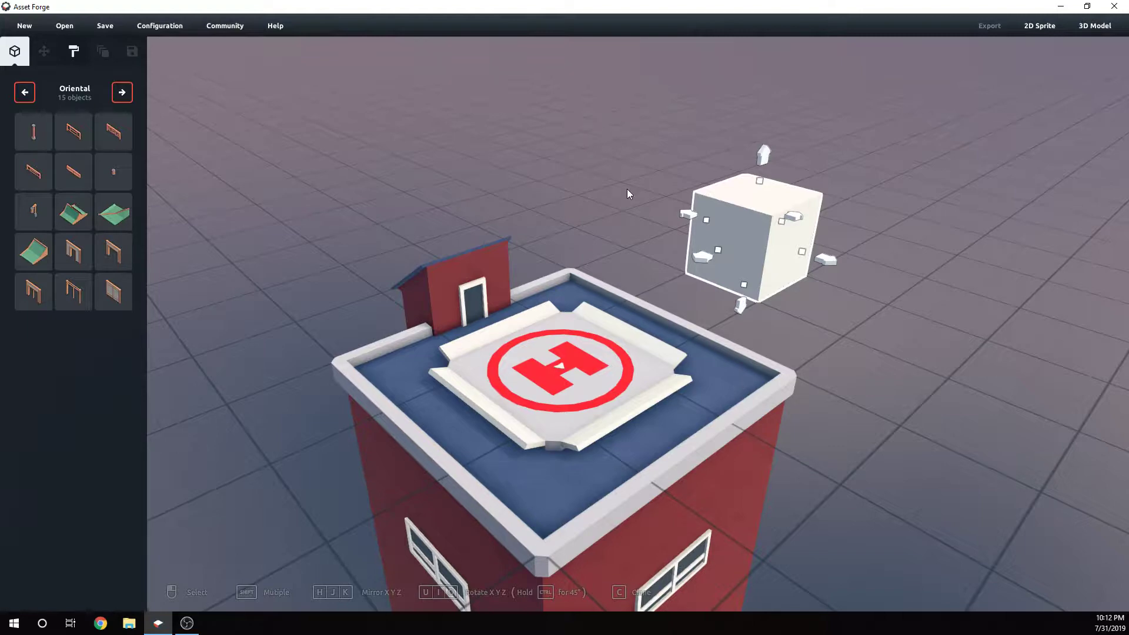
right_click_drag(630, 225, 764, 337)
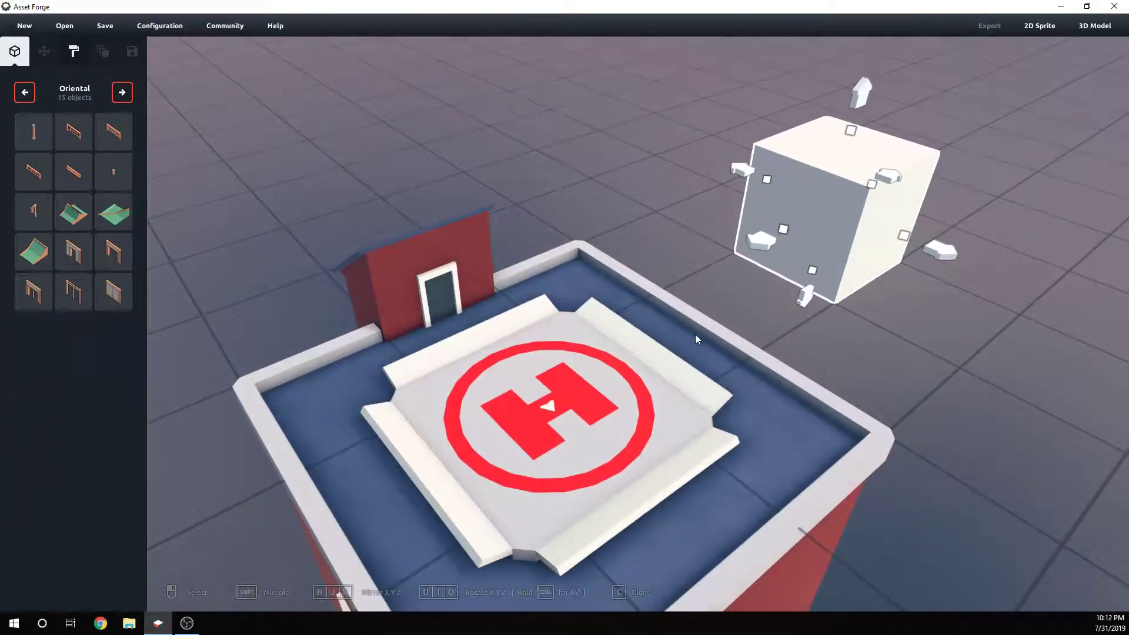
Place the four-bladed blue-tipped rotor from the Aircraft collection in the middle of the rooftop helipad.
left_click(122, 93)
left_click(122, 93)
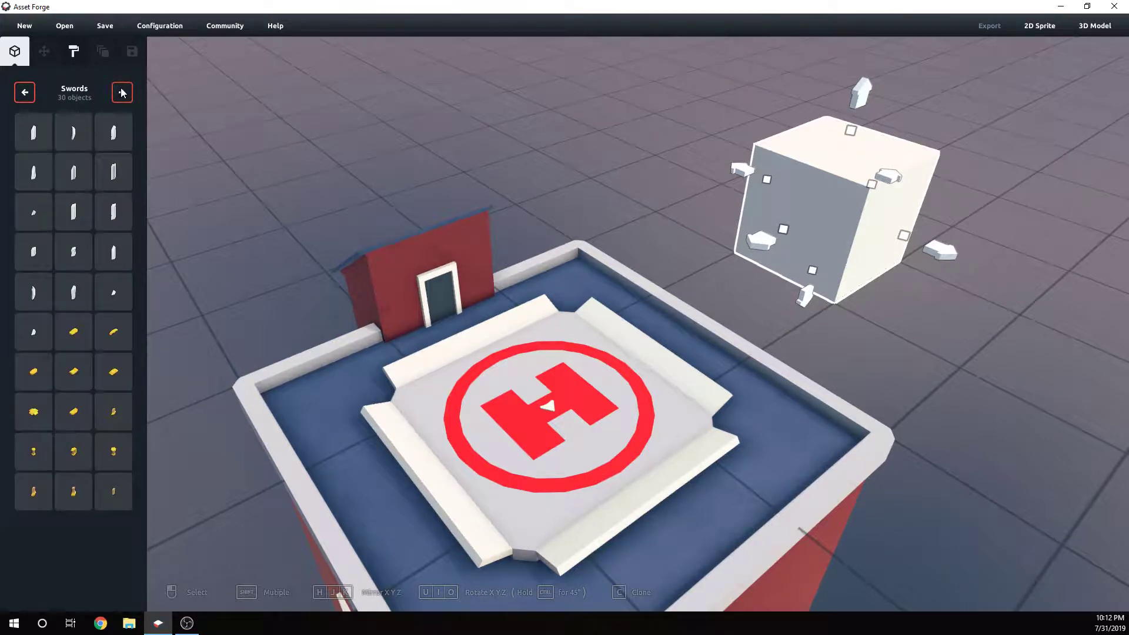
left_click(123, 93)
scroll(138, 184, "down", 5)
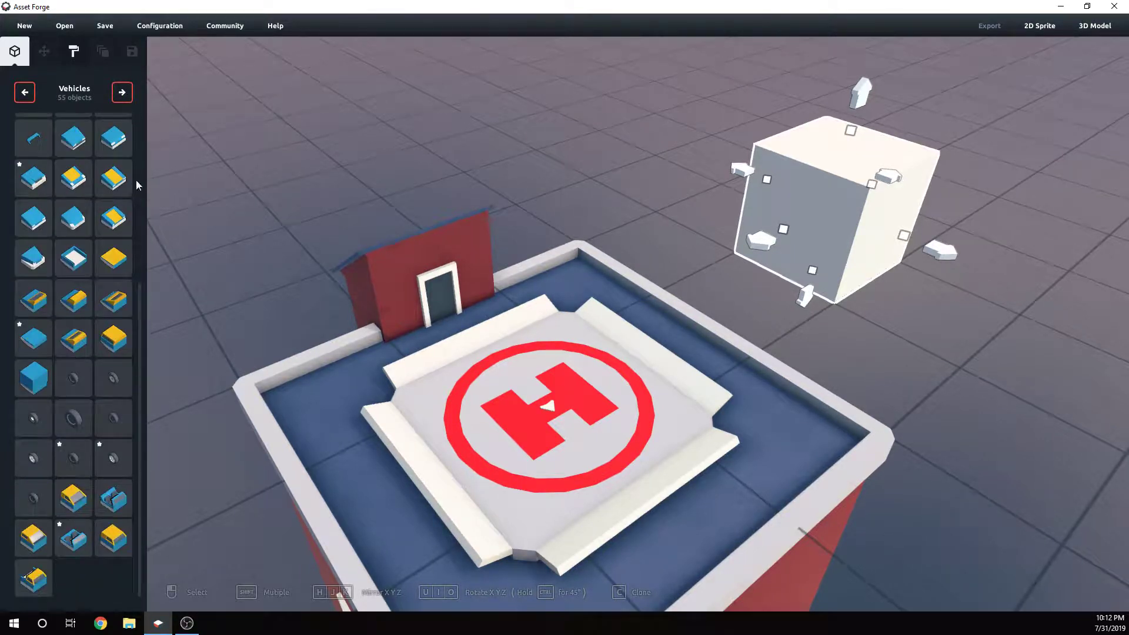
left_click(122, 93)
left_click(121, 99)
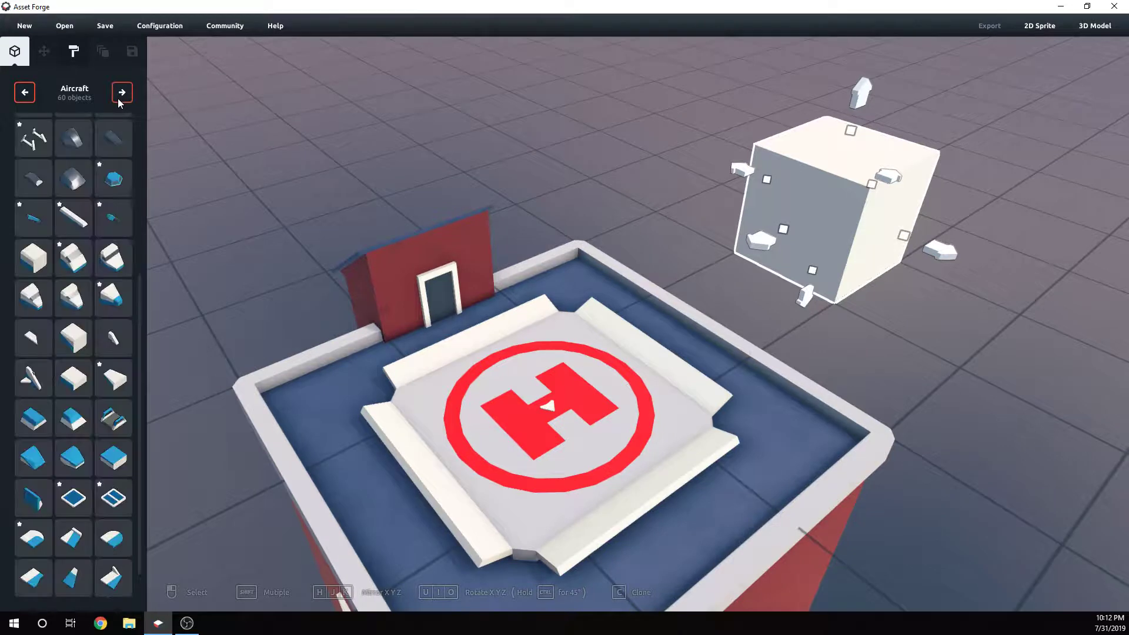
scroll(82, 447, "down", 4)
scroll(81, 447, "up", 5)
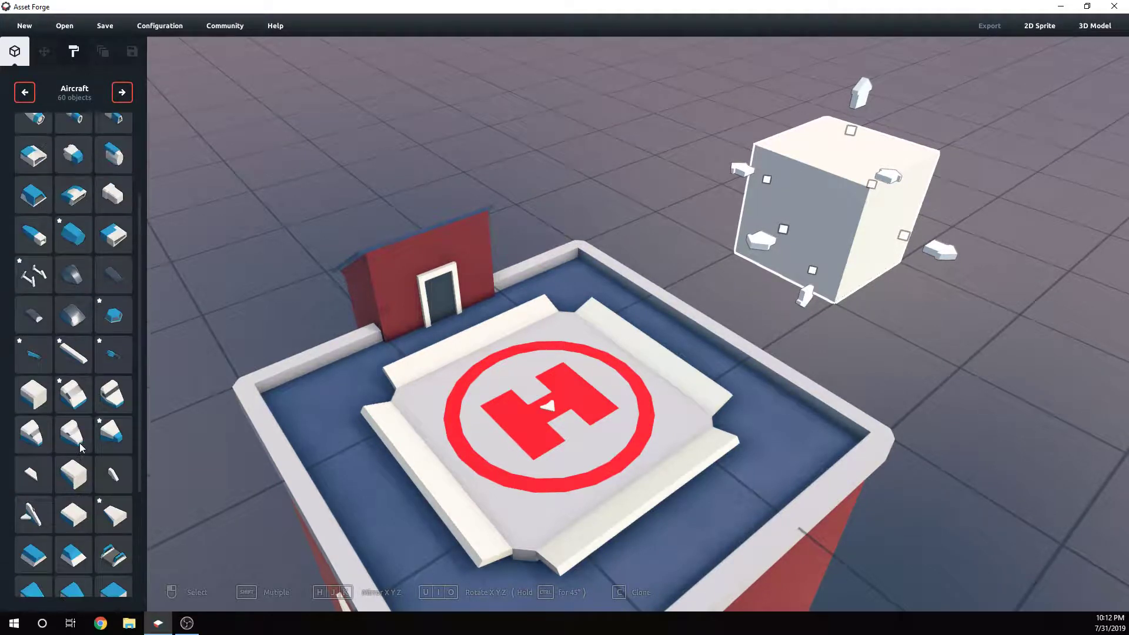
left_click(118, 139)
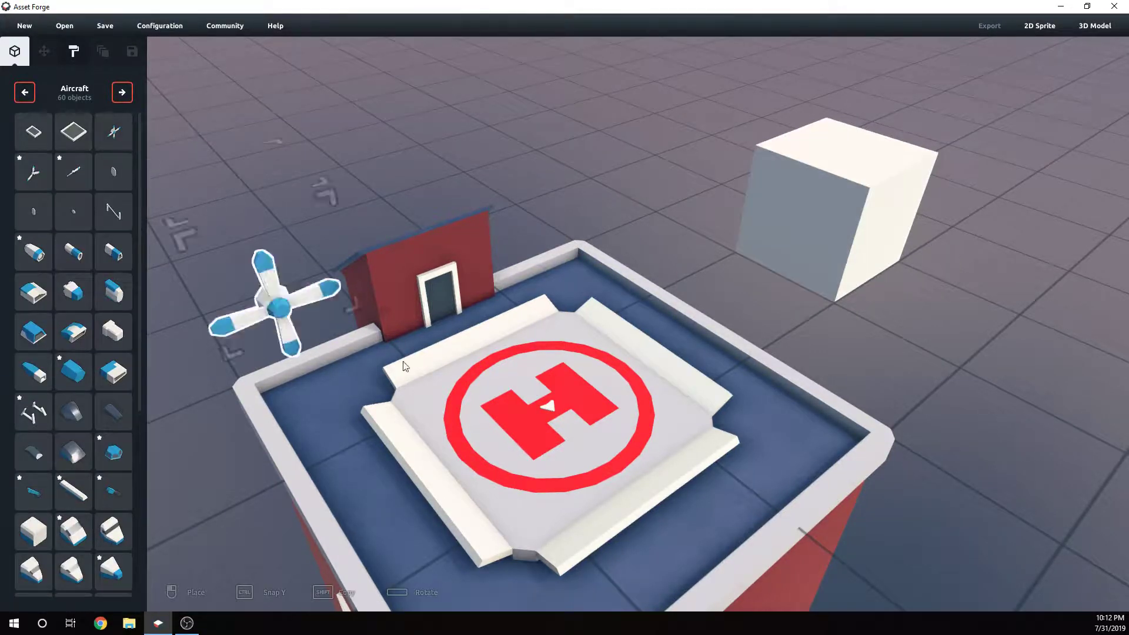
mouse_move(552, 426)
right_mouse_down()
mouse_move(800, 412)
mouse_move(807, 397)
mouse_move(739, 359)
mouse_move(554, 416)
right_mouse_up()
left_click(553, 415)
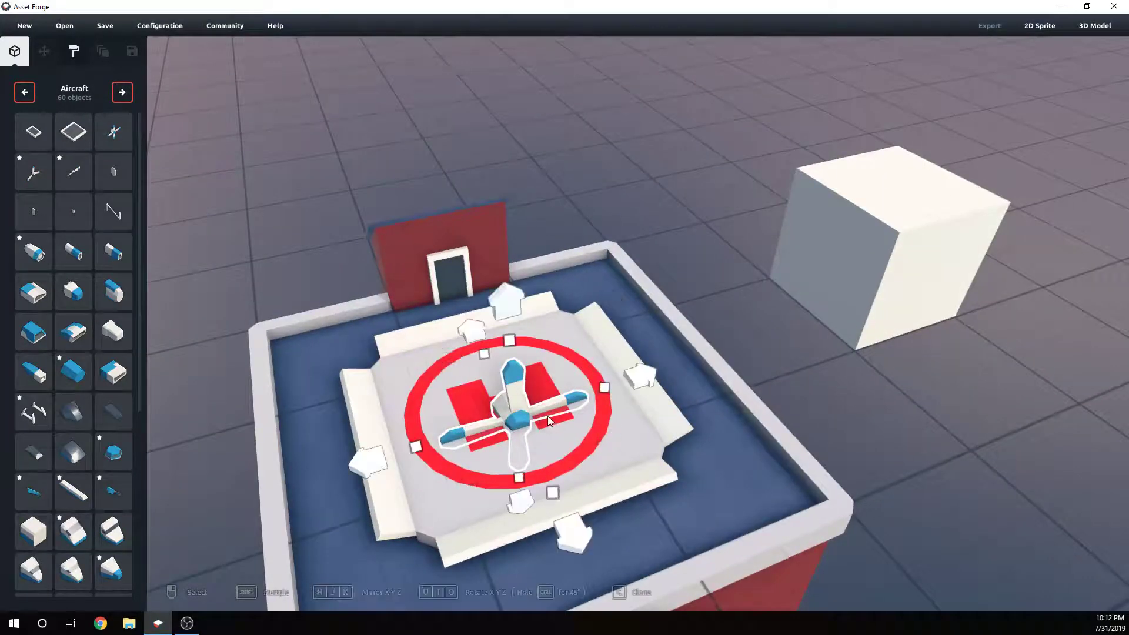
Raise the rotor well above the helipad surface.
key("Page_Up")
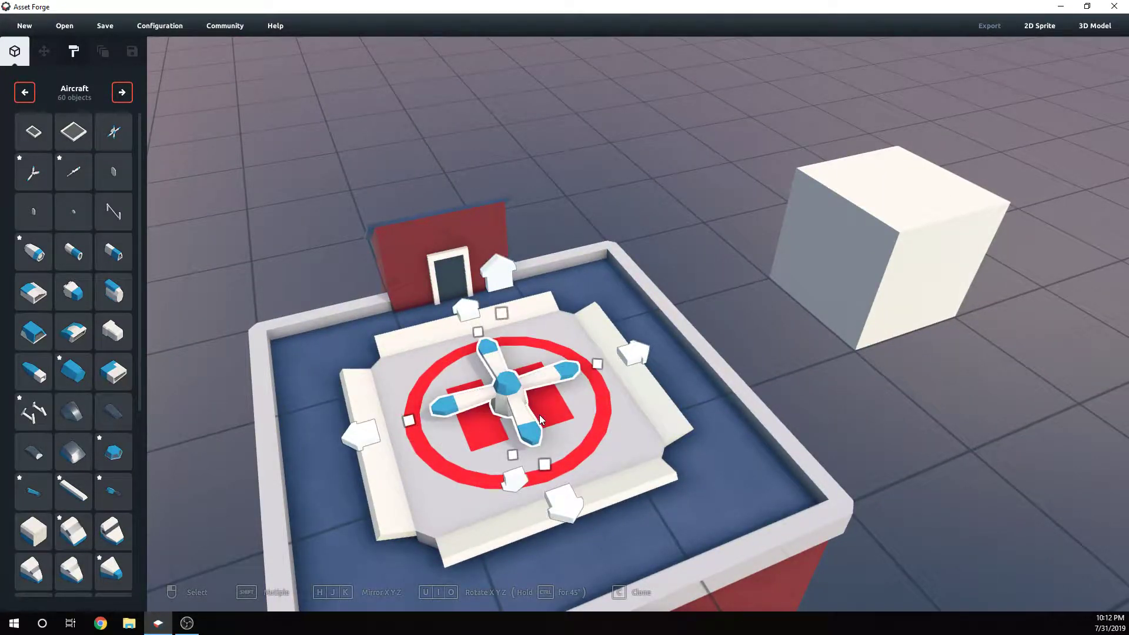
right_click_drag(540, 415, 610, 391)
right_click_drag(621, 228, 658, 183)
left_click_drag(657, 151, 666, 56)
Move the large white cube over the helipad, next to the rotor.
right_click_drag(666, 56, 695, 298)
left_click(777, 223)
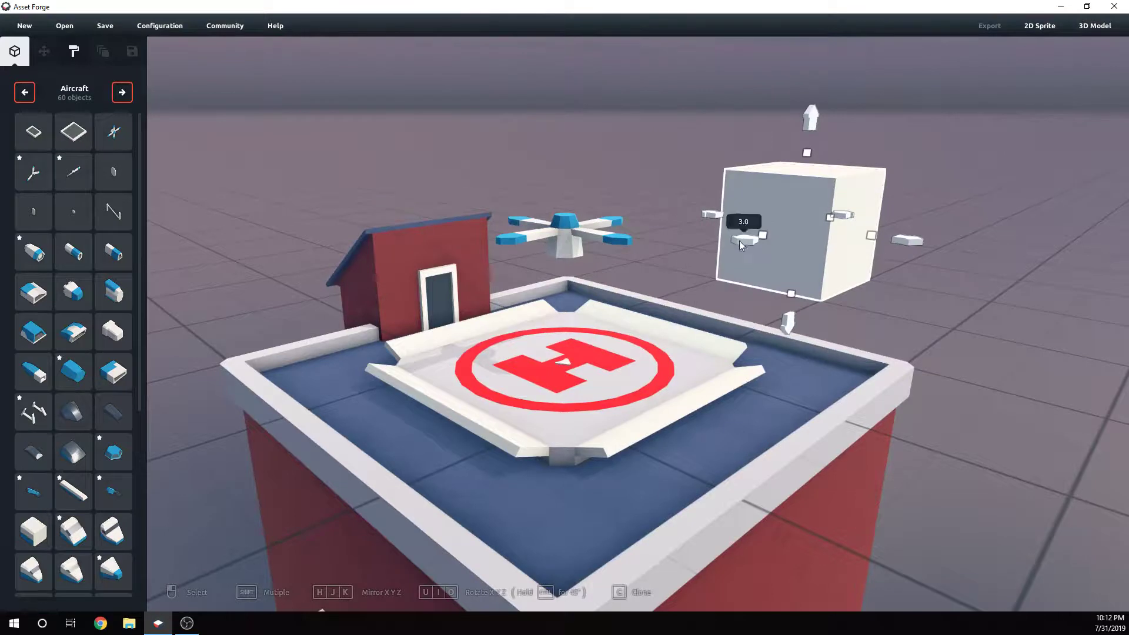
left_click_drag(739, 241, 544, 256)
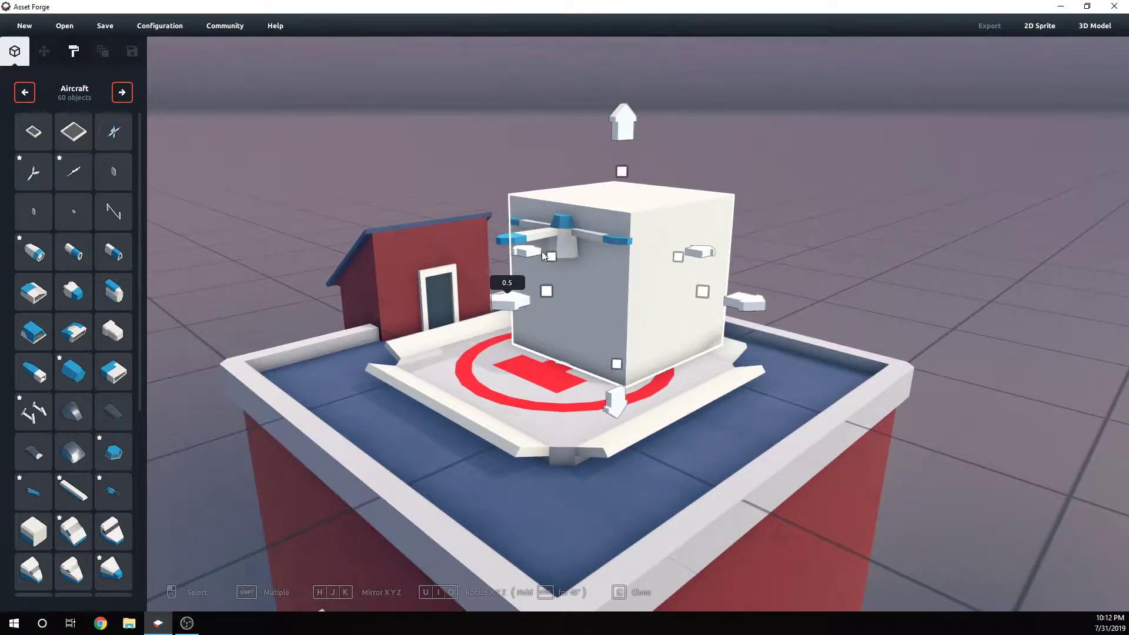
Flatten the rotor to a vertical scale of 0.7 and raise it close to the height of the cube's top.
left_click(567, 237)
left_click_drag(565, 338, 574, 123)
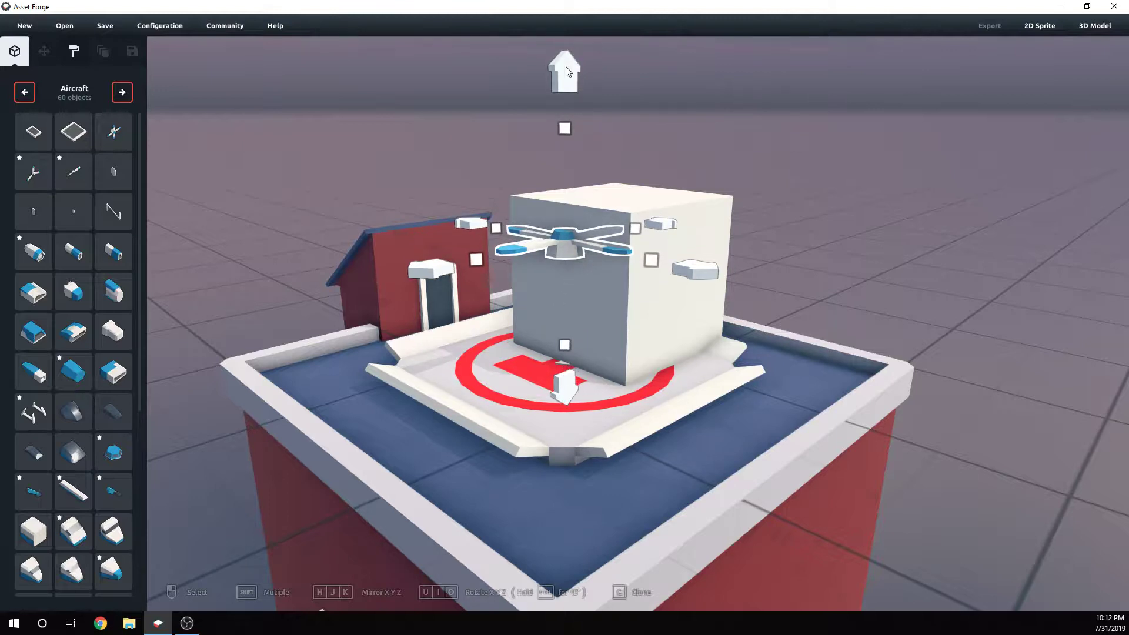
left_click_drag(567, 70, 569, 55)
right_click_drag(578, 142, 592, 122)
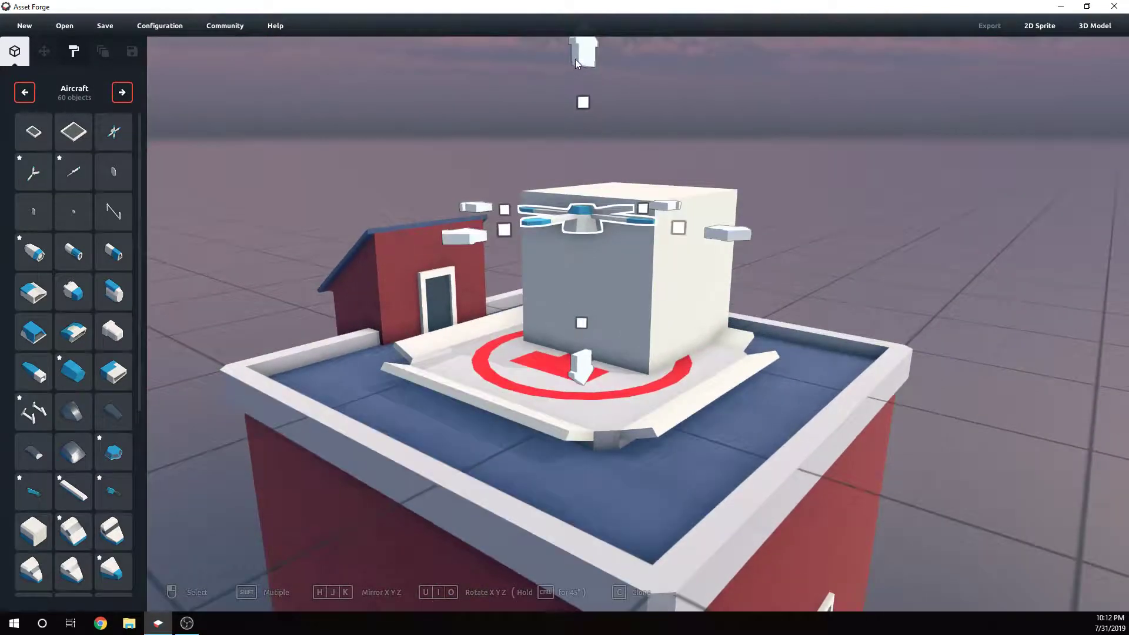
left_click_drag(578, 57, 581, 40)
left_click_drag(582, 85, 583, 127)
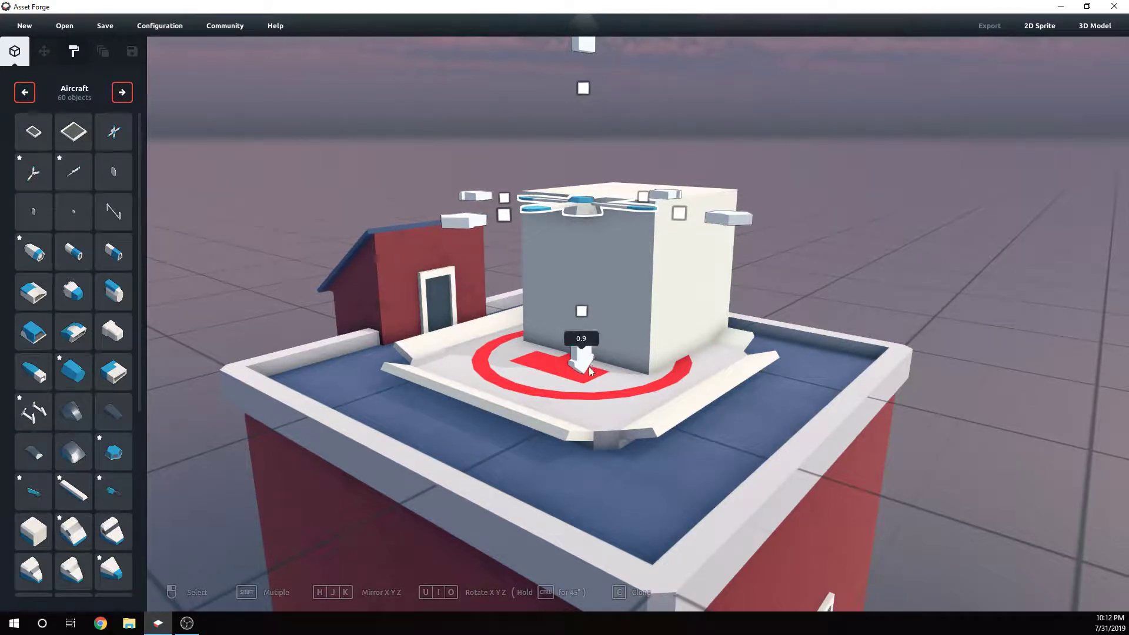
left_click_drag(588, 365, 591, 374)
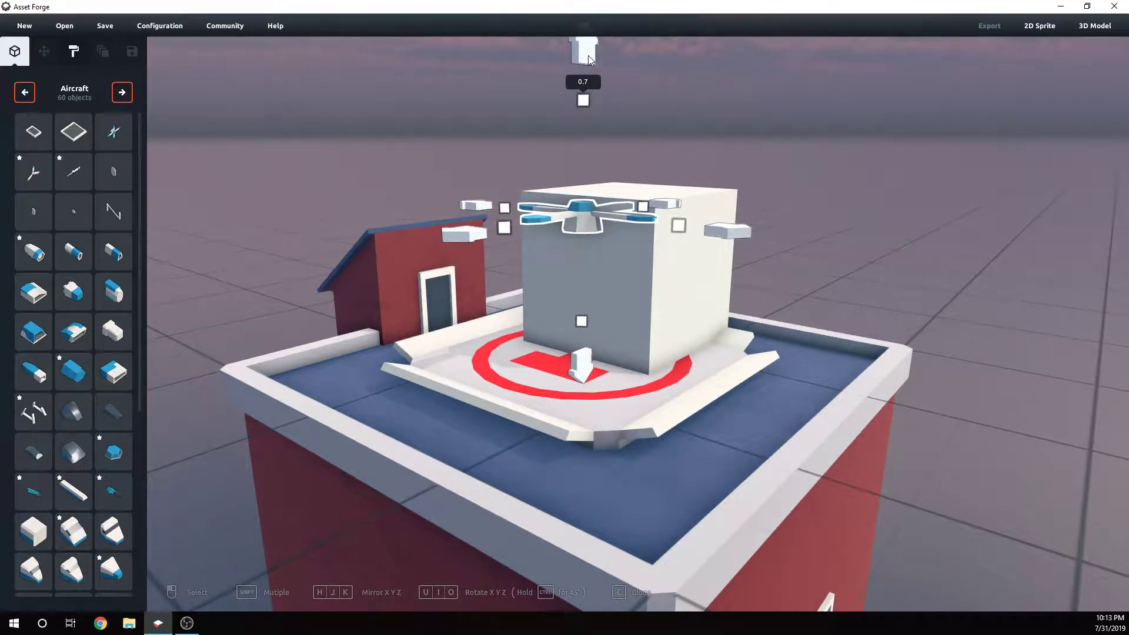
Move the large white cube off the helipad so that it stands clear of the rotor.
right_click_drag(622, 192, 563, 449)
left_click(515, 429)
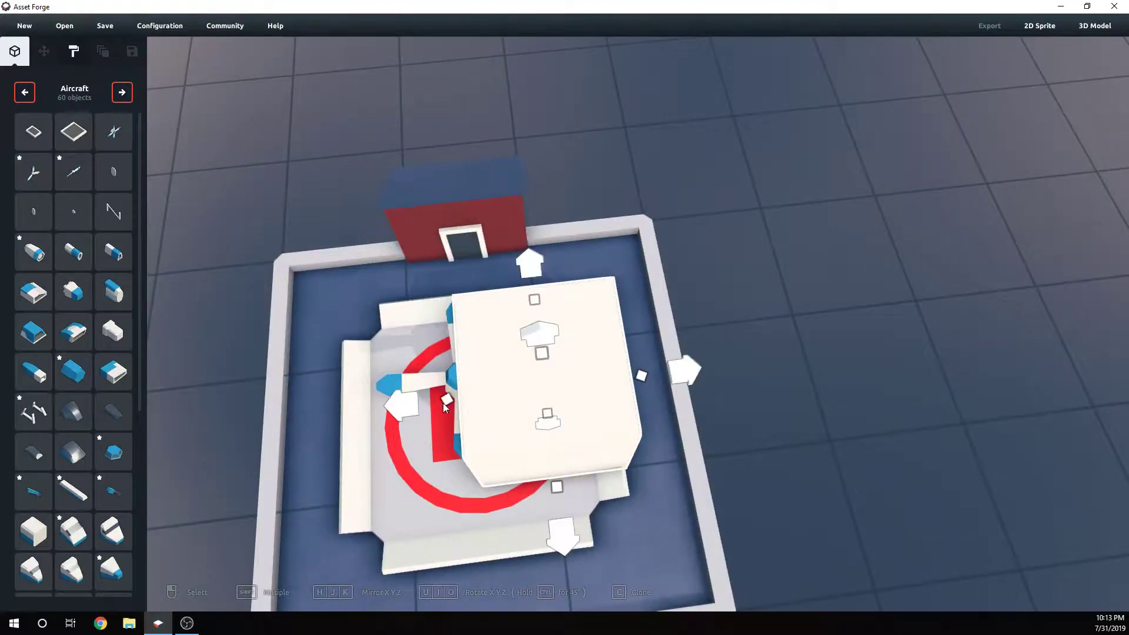
left_click_drag(407, 401, 327, 412)
right_click_drag(580, 445, 663, 429)
scroll(645, 407, "up", 3)
left_click_drag(657, 343, 1060, 221)
right_click_drag(619, 460, 729, 435)
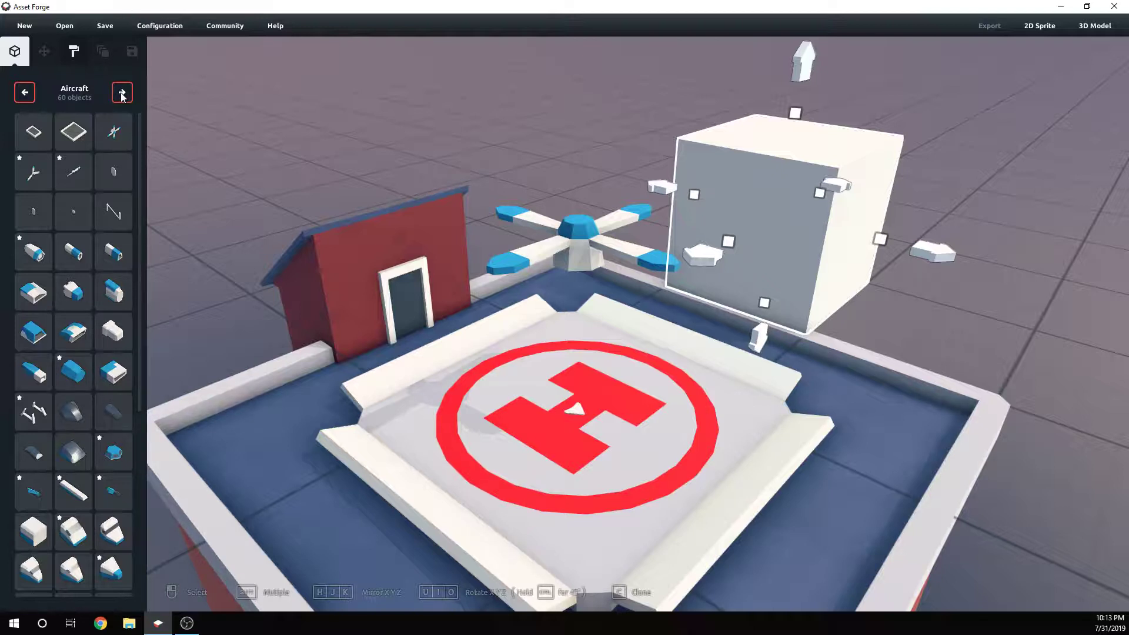
Place the blue-and-white open-fronted Aircraft fuselage section on the helipad below the rotor and narrow its width.
left_click(72, 341)
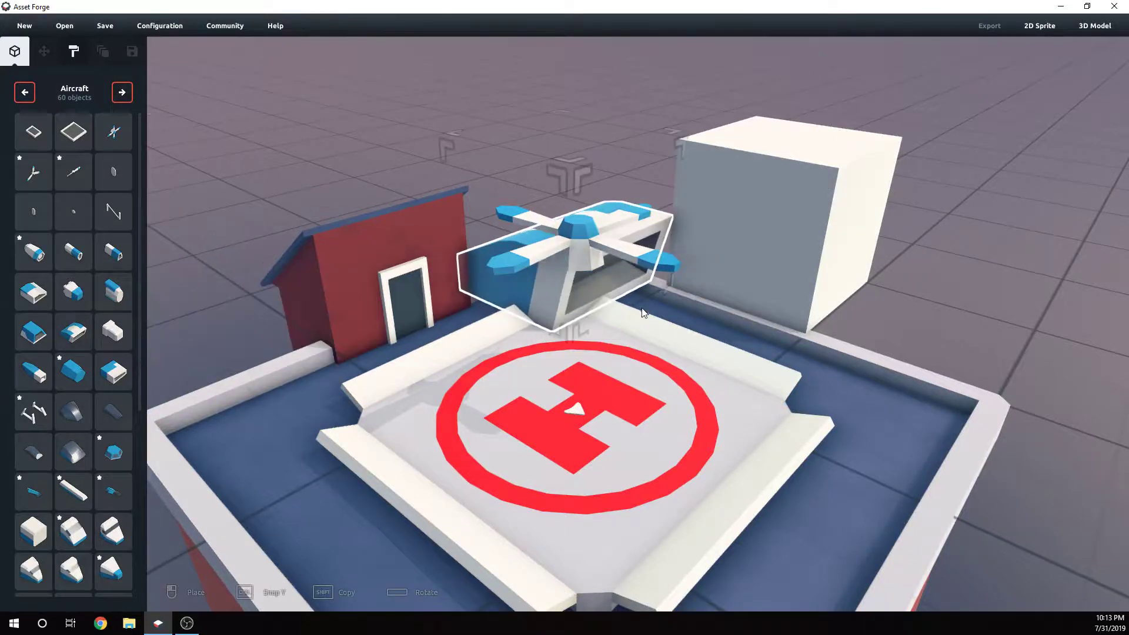
left_click(624, 431)
right_click_drag(634, 436, 360, 411)
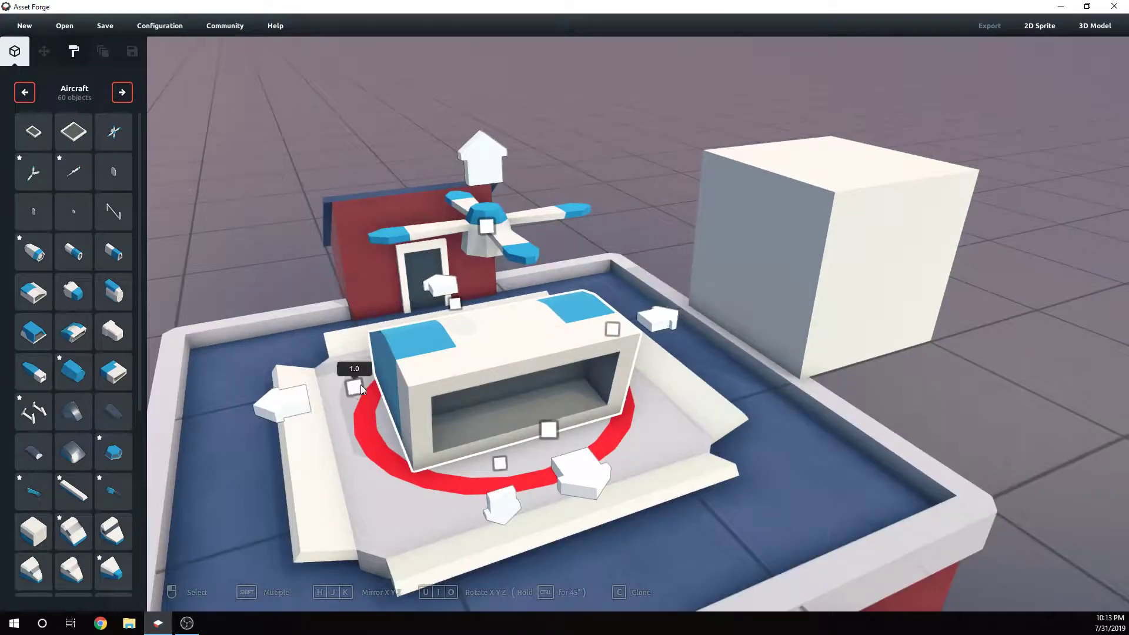
left_click_drag(361, 386, 538, 347)
left_click_drag(644, 326, 581, 333)
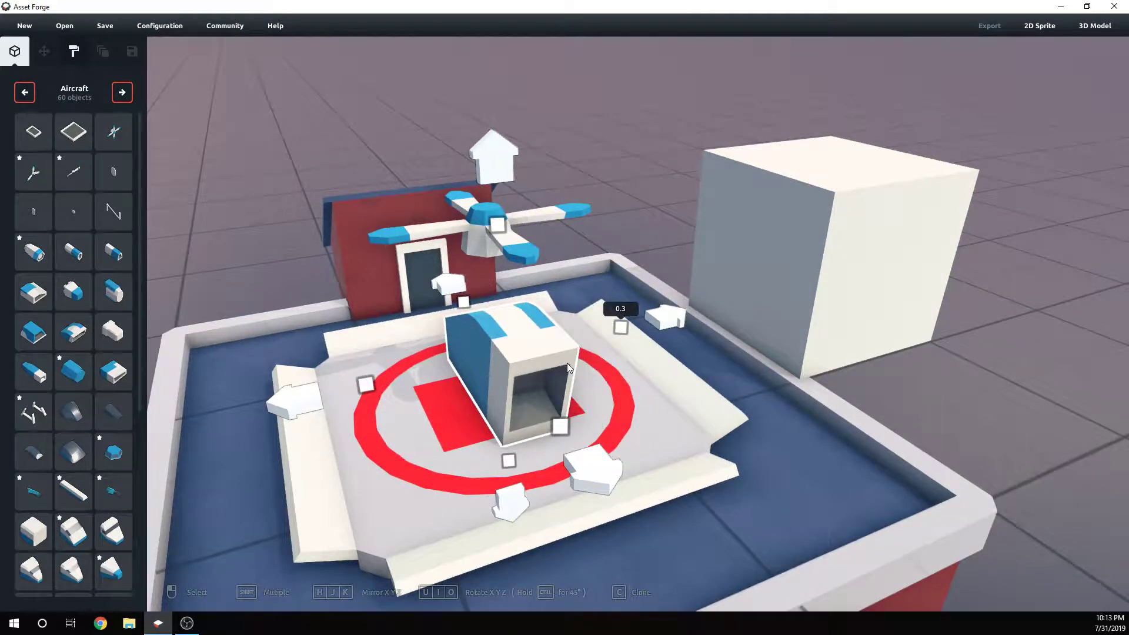
left_click_drag(373, 386, 343, 393)
right_click_drag(343, 394, 711, 394)
Reduce the fuselage section's height scale to 0.7 and raise it off the helipad toward the rotor.
left_click(671, 446)
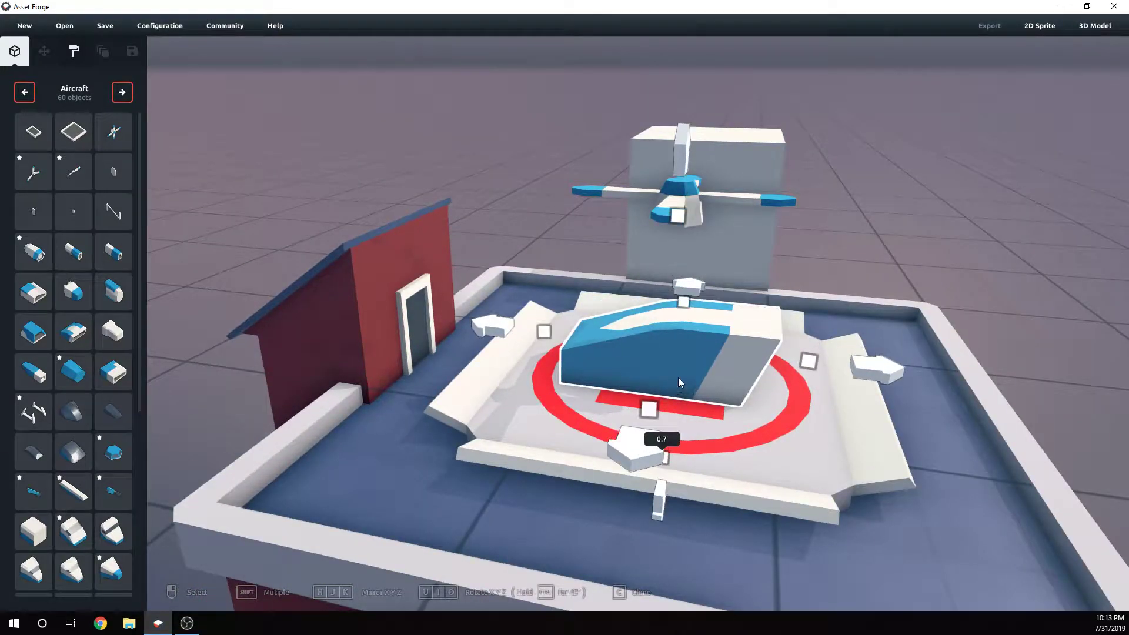
left_click_drag(684, 156, 689, 86)
left_click_drag(670, 374, 673, 331)
Scale the fuselage section to 0.4 in height and 0.6 in length, and fit it directly beneath the rotor hub.
right_click_drag(674, 326, 662, 160)
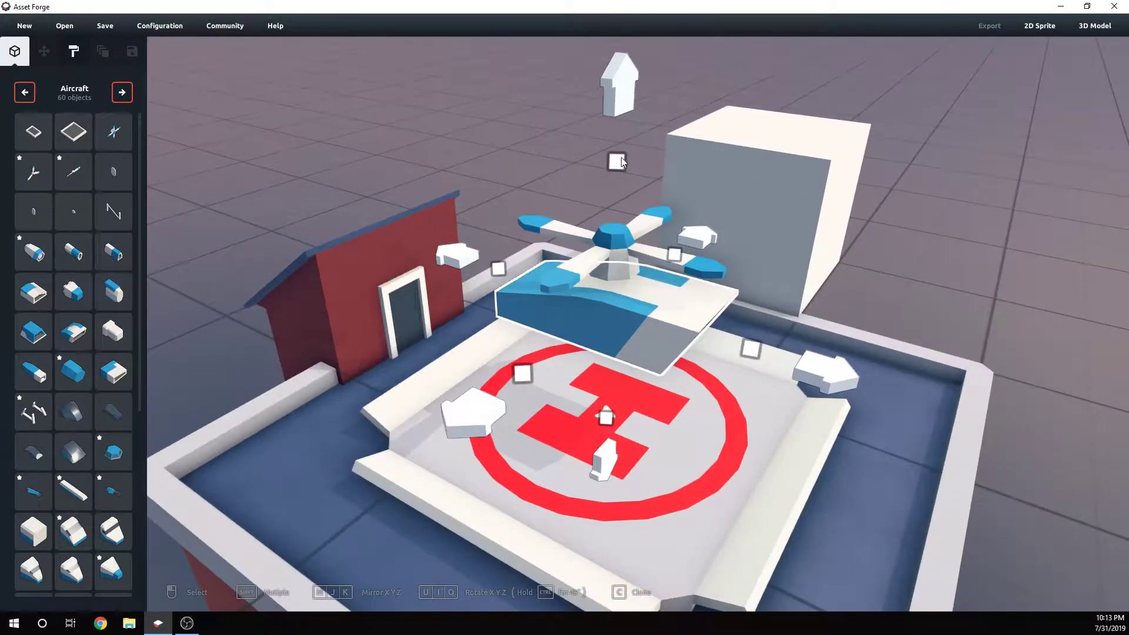
left_click_drag(622, 162, 618, 141)
left_click_drag(753, 346, 692, 317)
left_click_drag(585, 403, 582, 358)
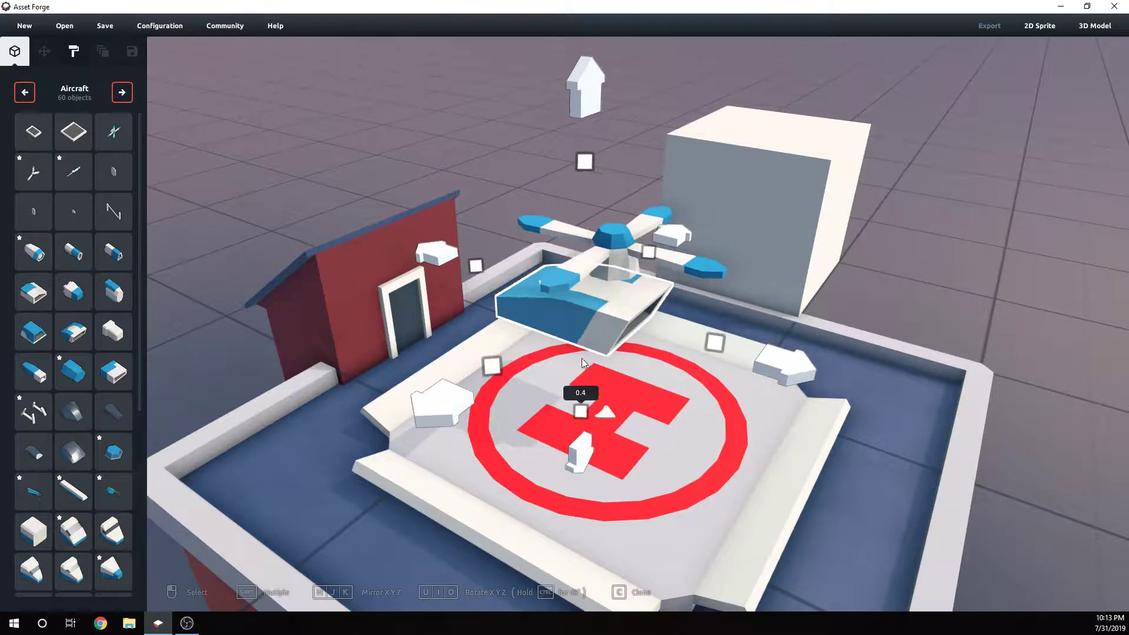
left_click_drag(590, 115, 594, 89)
left_click_drag(475, 248, 507, 244)
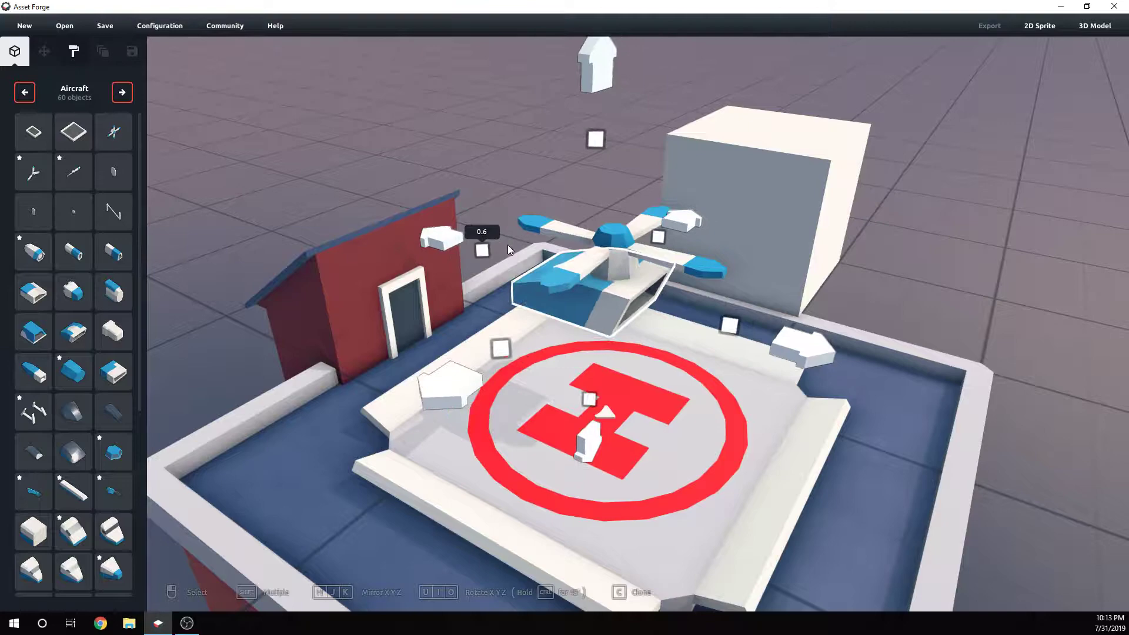
left_click(651, 389)
right_click_drag(650, 389, 439, 241)
left_click(992, 280)
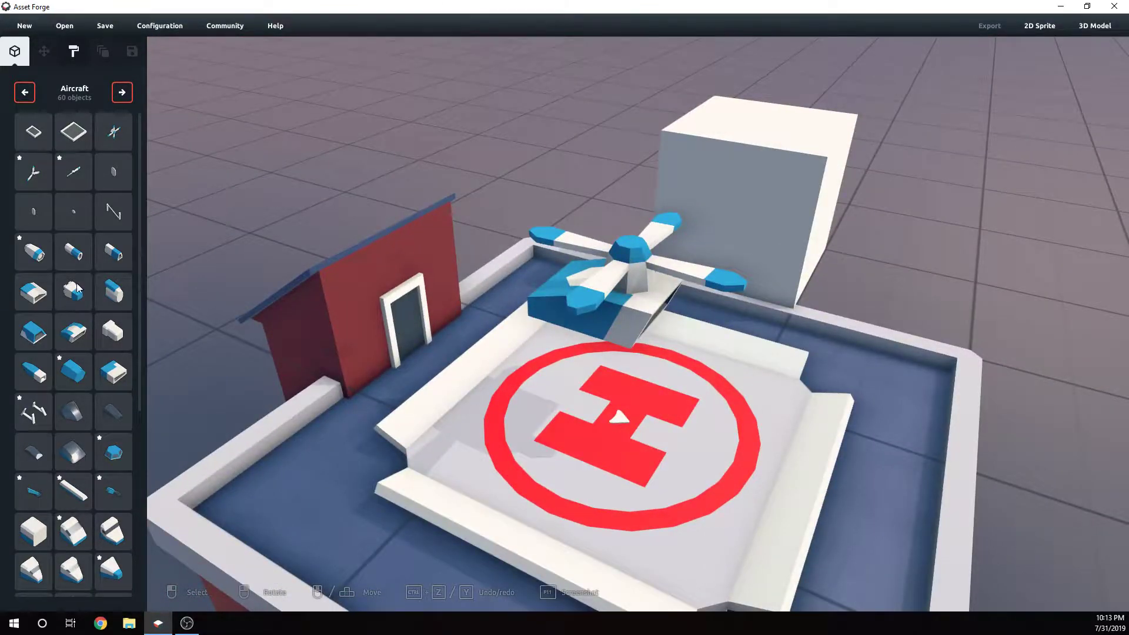
Place a smooth sphere from the Primitives collection in the middle of the helipad.
scroll(85, 326, "down", 5)
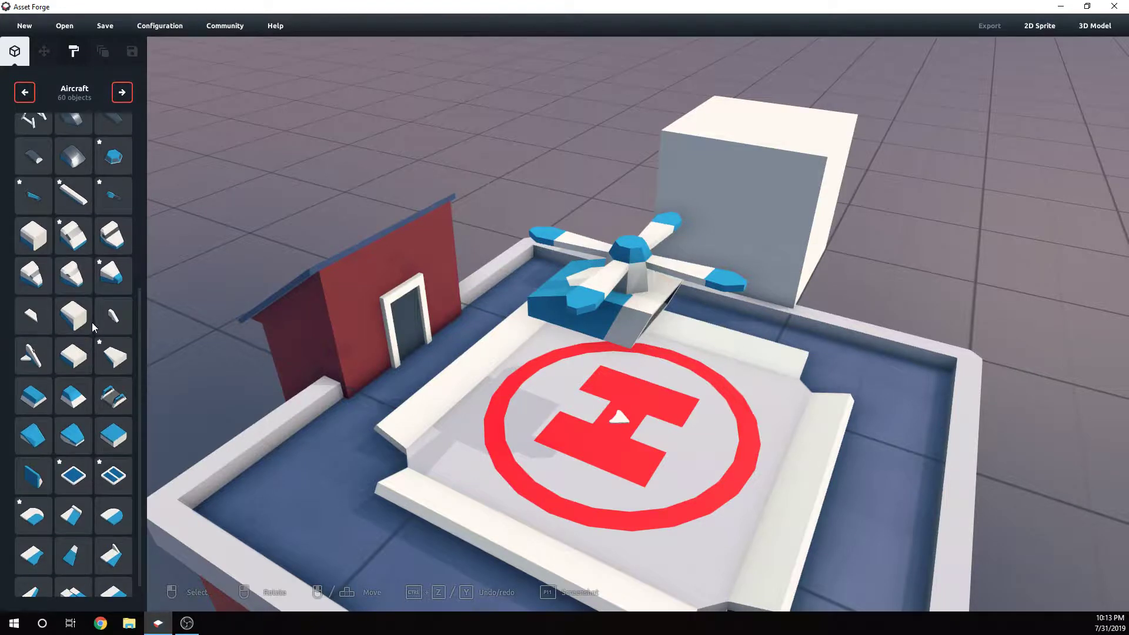
left_click(122, 92)
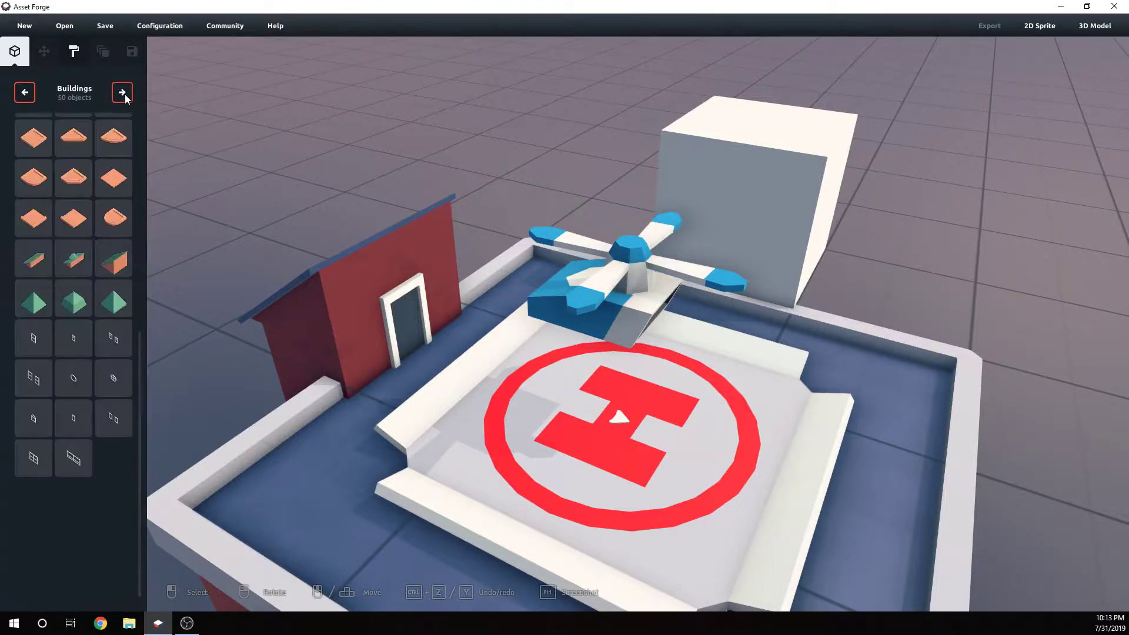
left_click(123, 92)
scroll(111, 203, "up", 5)
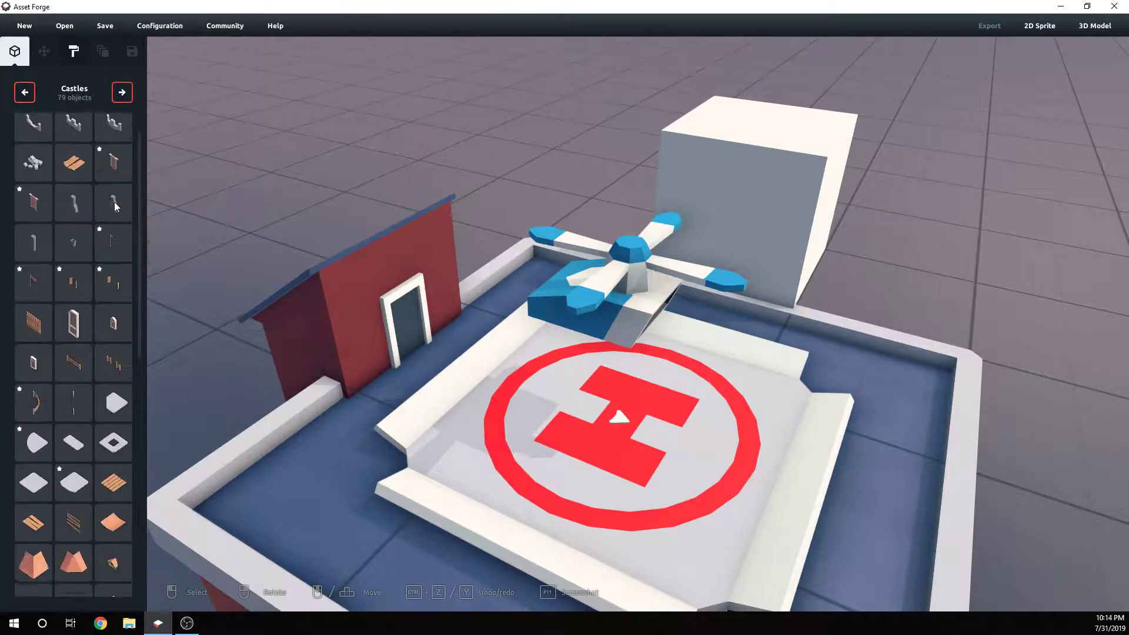
left_click(123, 93)
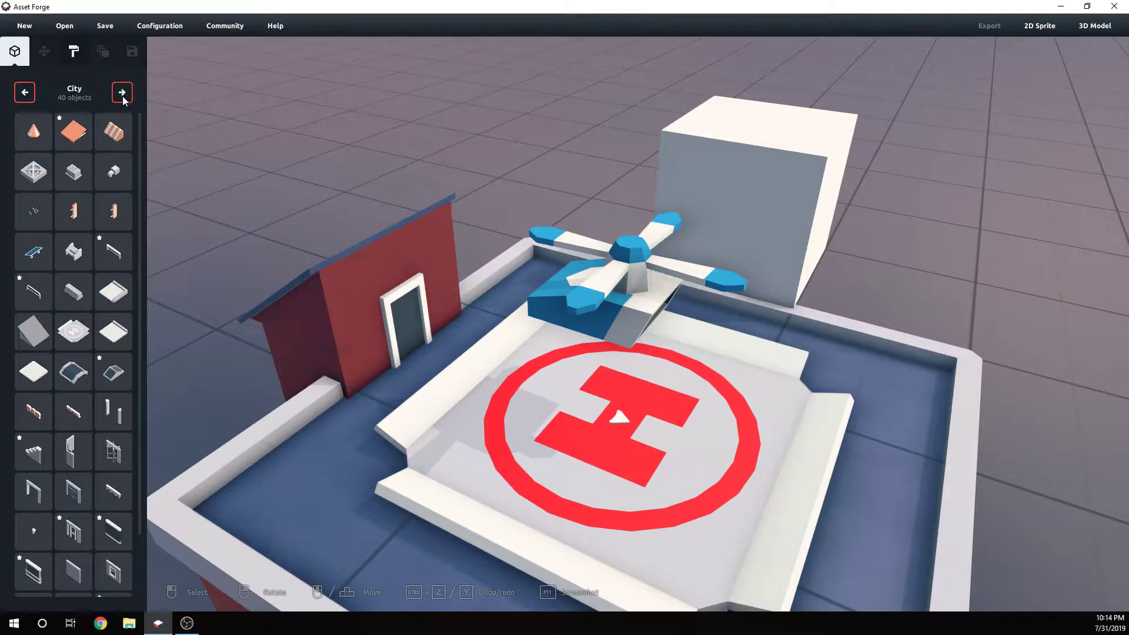
left_click(122, 93)
left_click(122, 93)
left_click(122, 92)
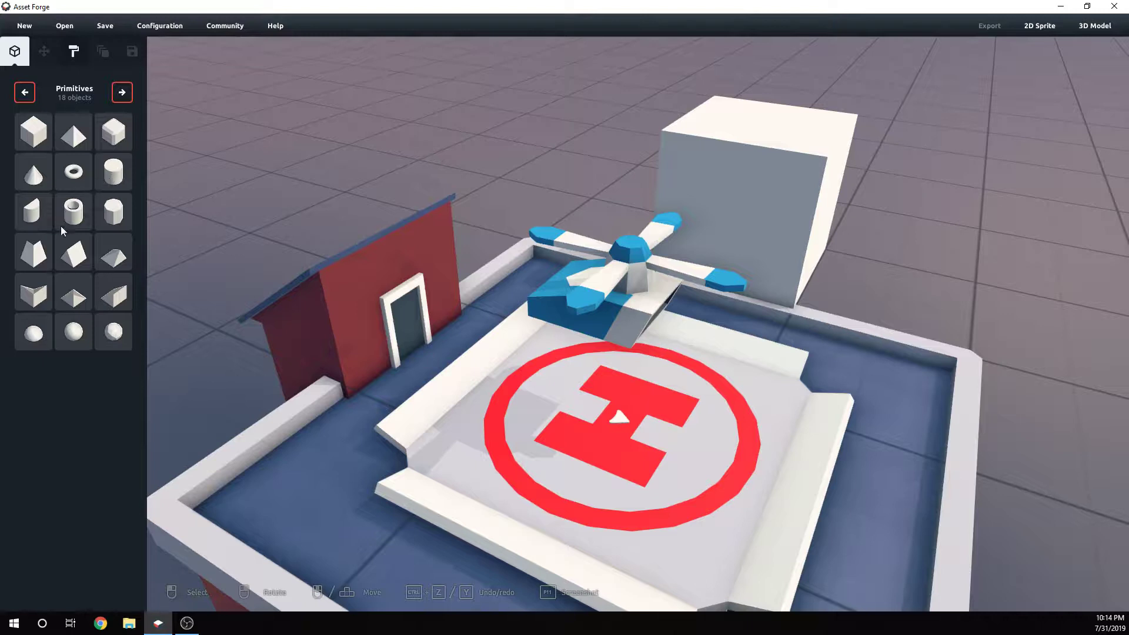
left_click(75, 338)
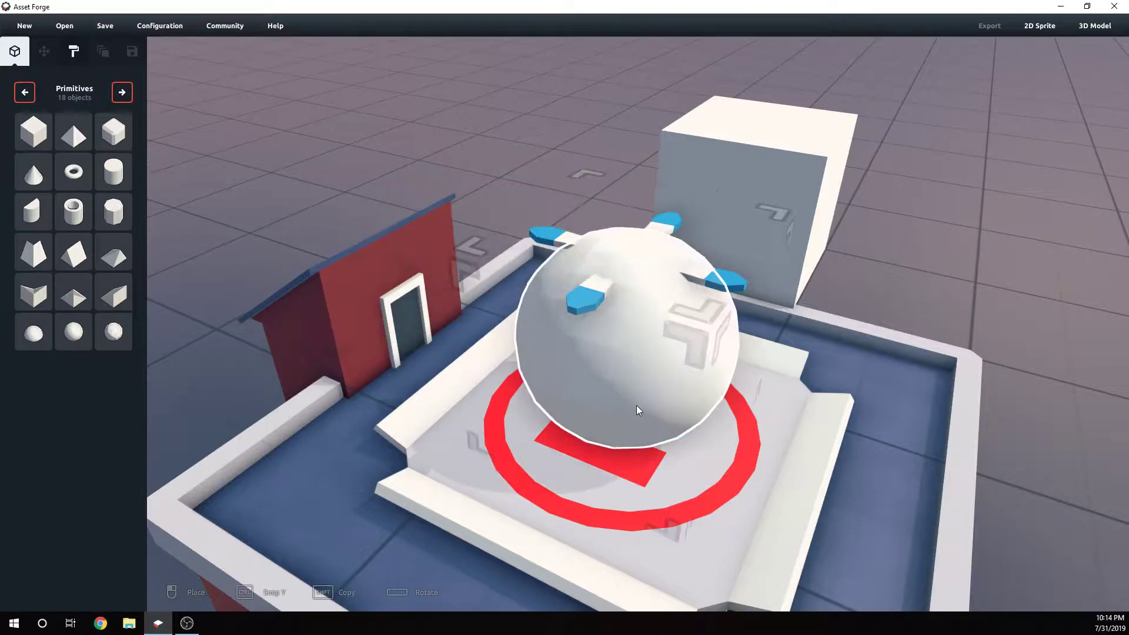
left_click(636, 405)
Squash the sphere into an elongated body by scaling its height to 0.7 and its width to 0.6.
right_click_drag(637, 405, 455, 191)
left_click_drag(441, 171, 438, 223)
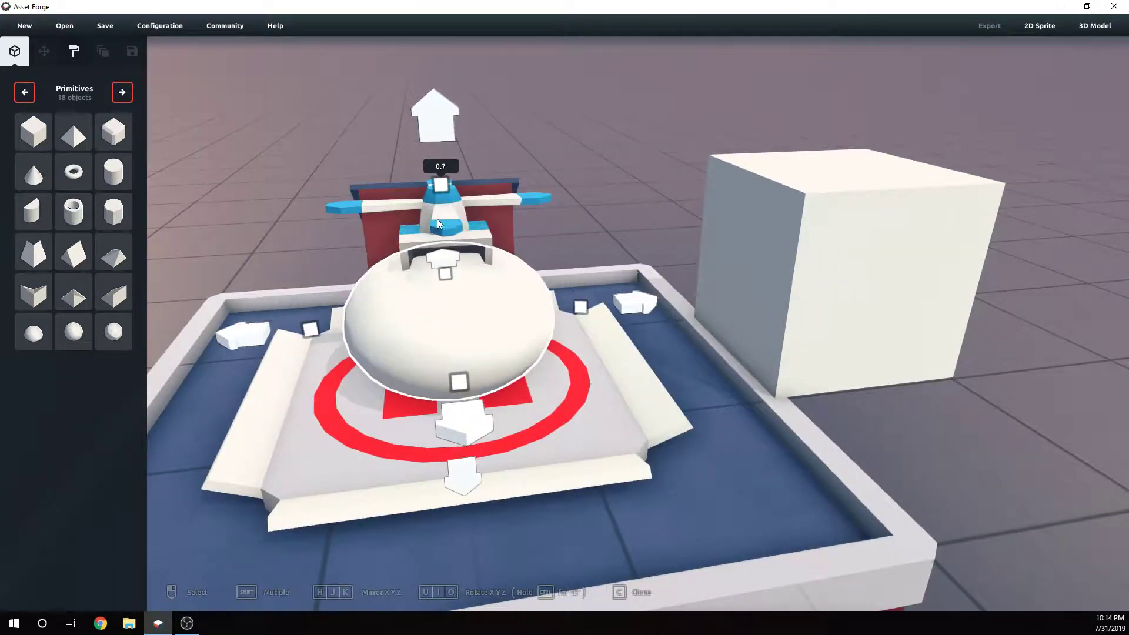
right_click_drag(437, 221, 530, 329)
left_click_drag(451, 363, 497, 345)
right_click_drag(496, 345, 552, 334)
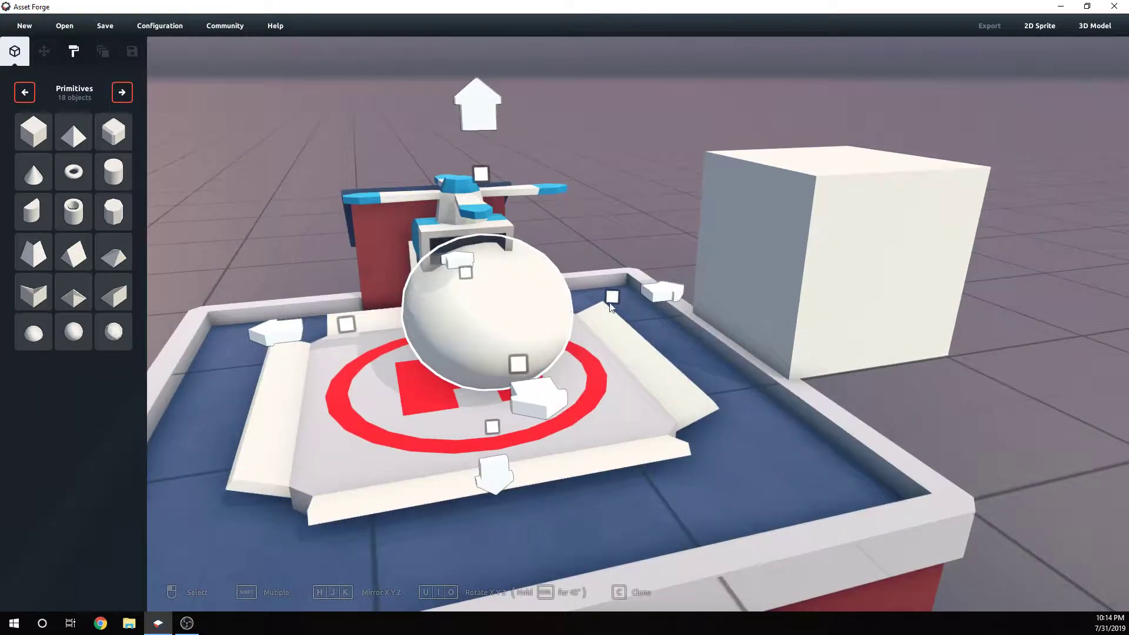
left_click_drag(611, 298, 571, 302)
right_click_drag(571, 302, 660, 299)
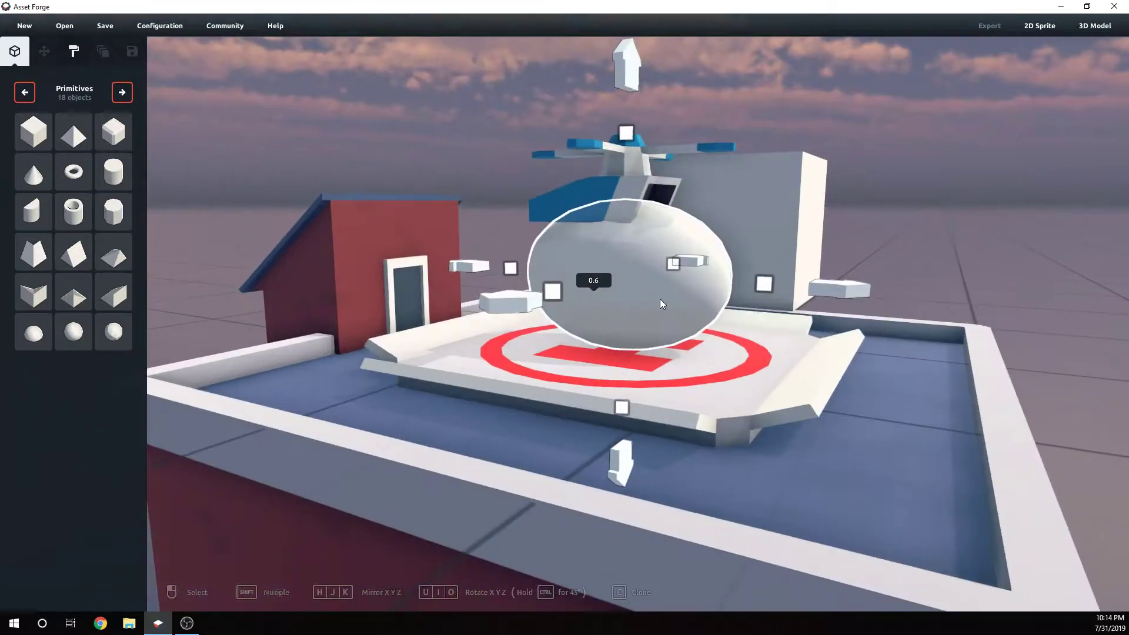
Reduce the sphere's height scale to 0.6 and raise it toward the underside of the fuselage section.
right_click_drag(640, 358, 659, 417)
left_click_drag(650, 426, 650, 398)
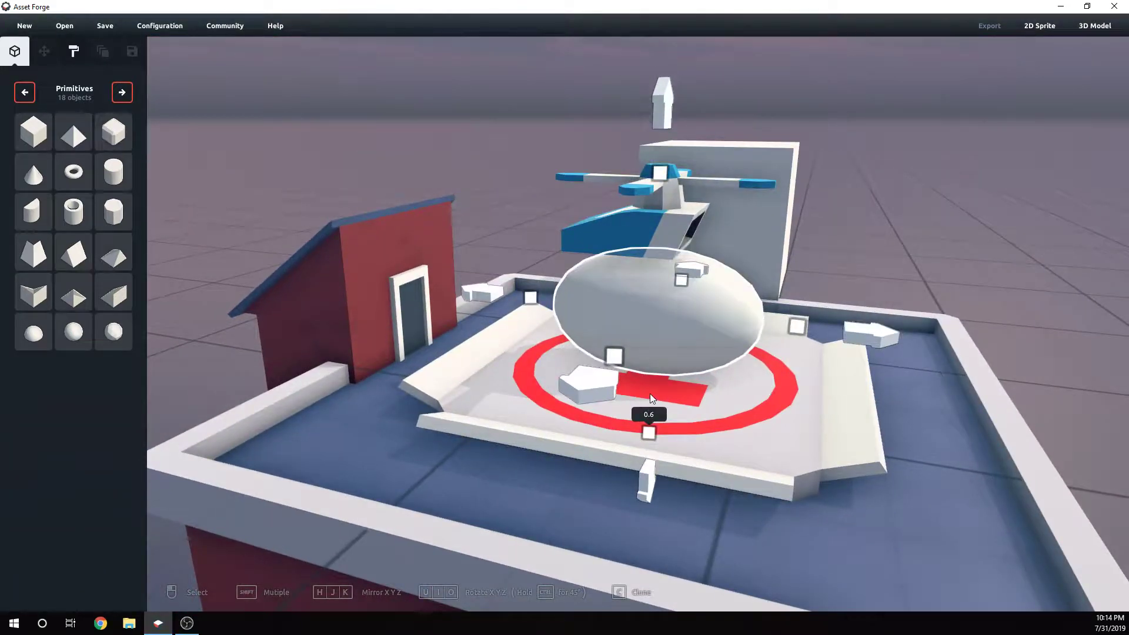
left_click_drag(660, 104, 660, 83)
right_click_drag(694, 312, 722, 302)
Shorten the sphere from its tail end so it makes a more compact body below the fuselage section.
left_click(720, 250)
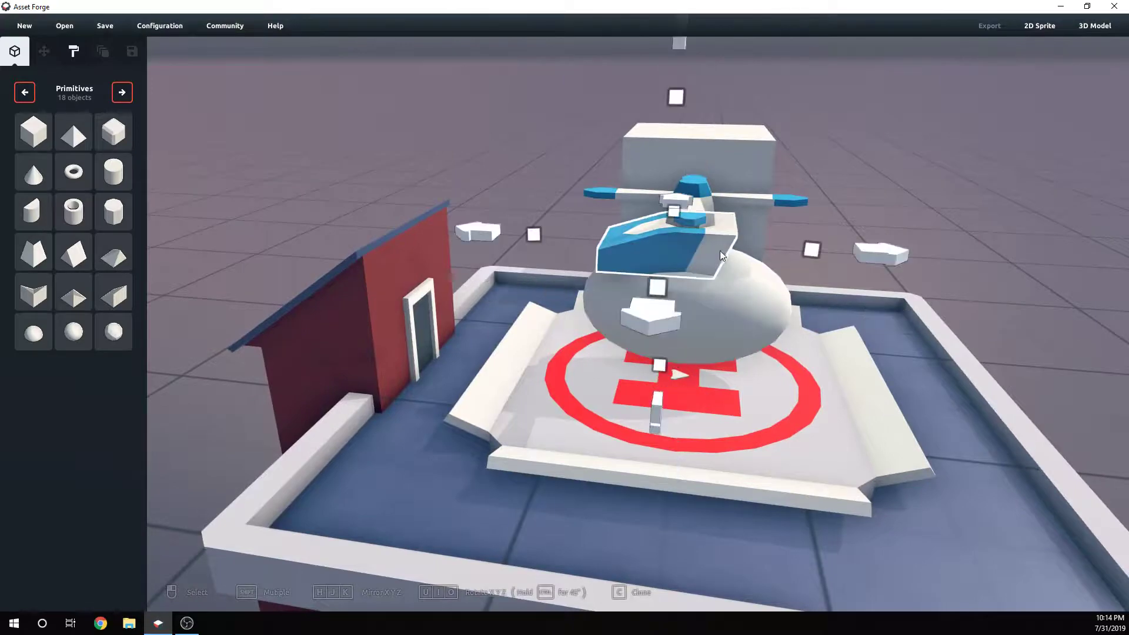
mouse_move(720, 251)
right_mouse_down()
mouse_move(781, 263)
mouse_move(733, 298)
mouse_move(708, 265)
right_mouse_up()
left_click(743, 319)
right_click_drag(742, 318, 750, 387)
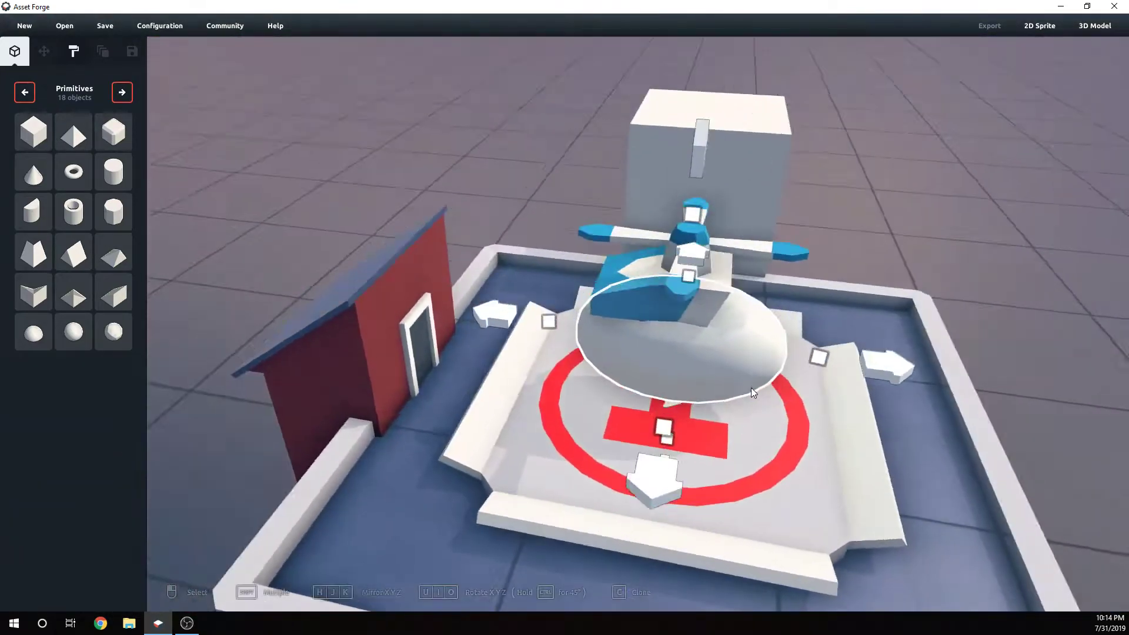
left_click_drag(550, 322, 612, 332)
Scale the rotor down to 0.8 and shift it over the middle of the sphere.
left_click(691, 258)
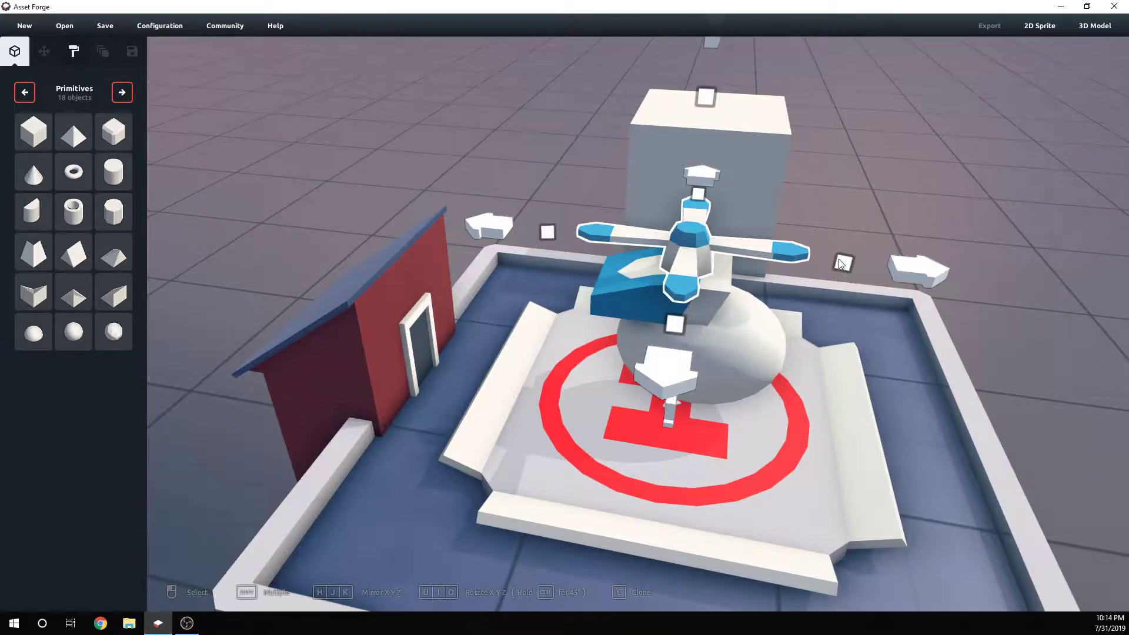
left_click_drag(919, 270, 853, 272)
right_click_drag(820, 280, 447, 320)
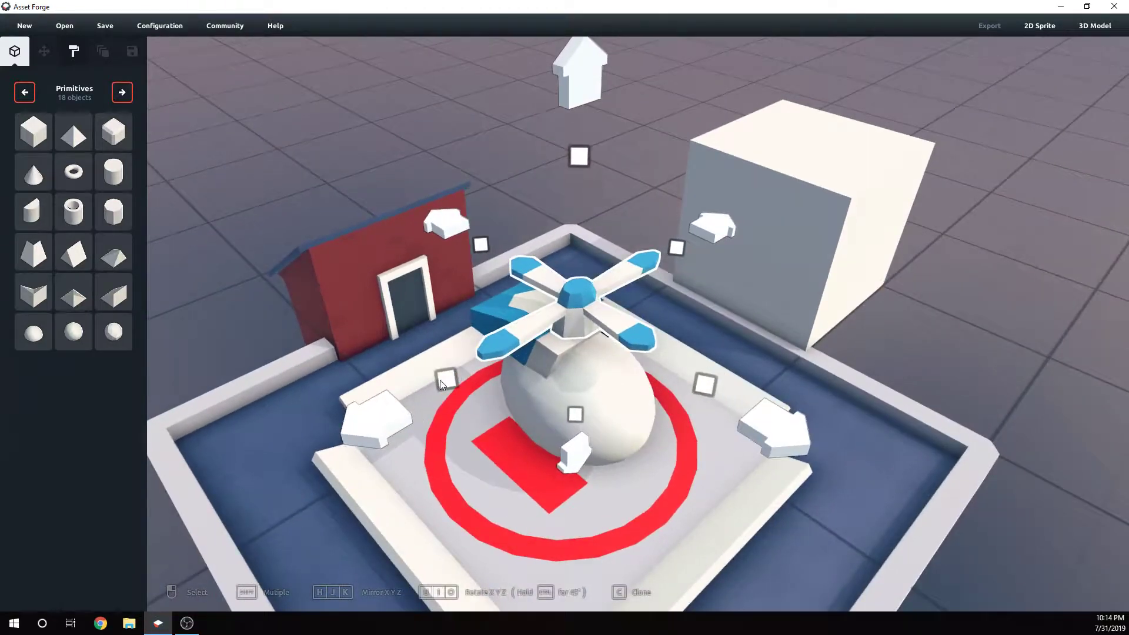
left_click_drag(443, 380, 464, 366)
left_click_drag(677, 247, 651, 258)
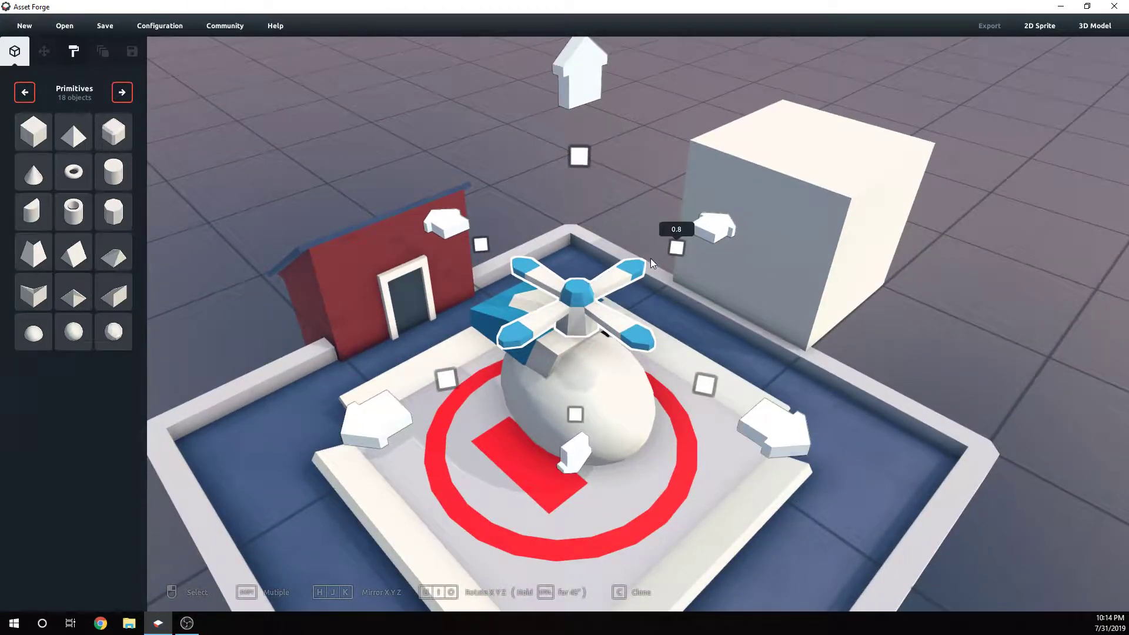
left_click(701, 355)
right_click_drag(701, 355, 686, 334)
left_click(725, 254)
mouse_move(725, 254)
left_mouse_down()
mouse_move(320, 404)
mouse_move(743, 241)
left_mouse_up()
right_click_drag(569, 309, 676, 312)
Move the blue fuselage section forward so it sits under the rotor hub.
left_click(683, 253)
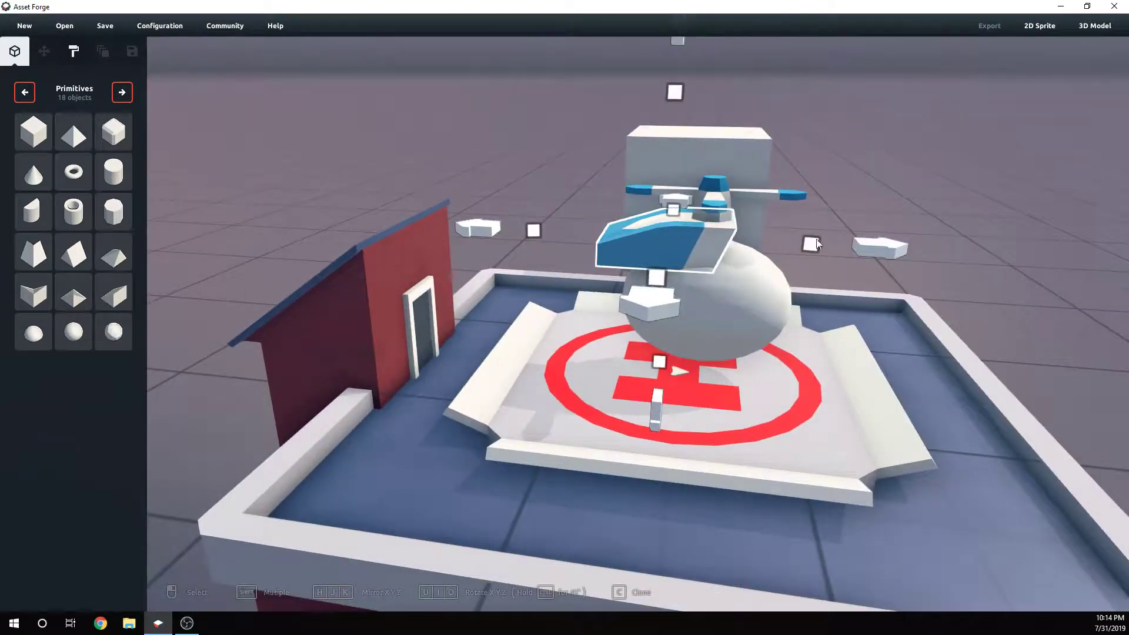
left_click_drag(887, 248, 898, 249)
left_click(803, 302)
Shift the sphere slightly backward beneath the fuselage section.
left_click(690, 304)
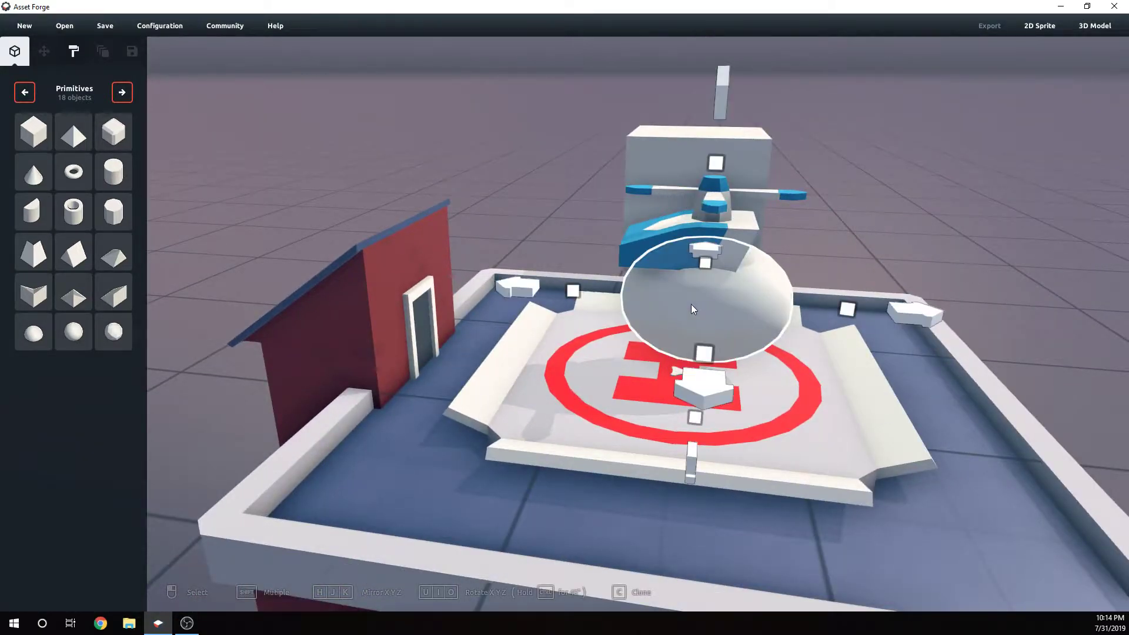
right_click_drag(690, 305, 753, 301)
left_click_drag(538, 277, 519, 274)
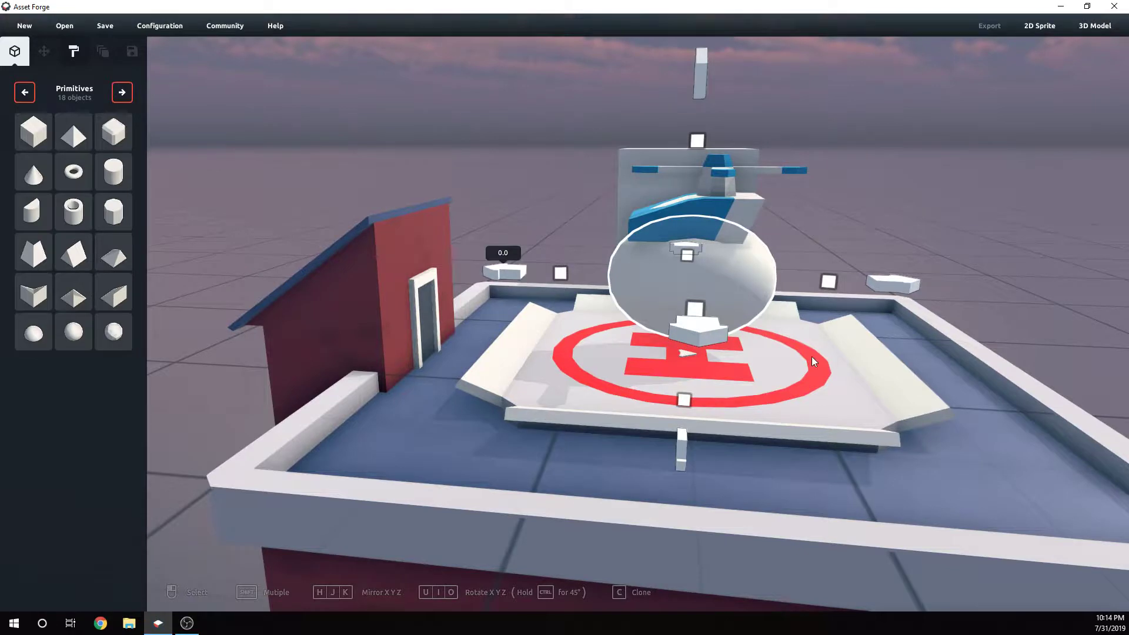
right_click_drag(812, 357, 718, 316)
left_click(976, 312)
right_click_drag(772, 288, 801, 281)
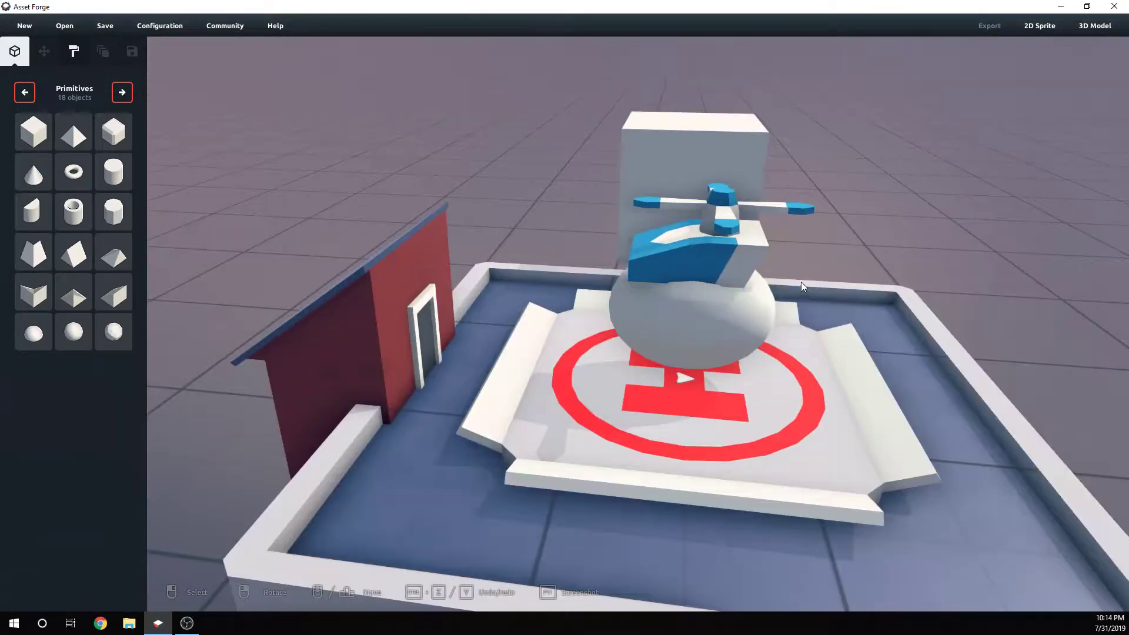
Place a slanted fin piece from the Aircraft collection beside the sphere on the helipad.
left_click(725, 319)
right_click_drag(725, 318, 764, 340)
left_click(122, 93)
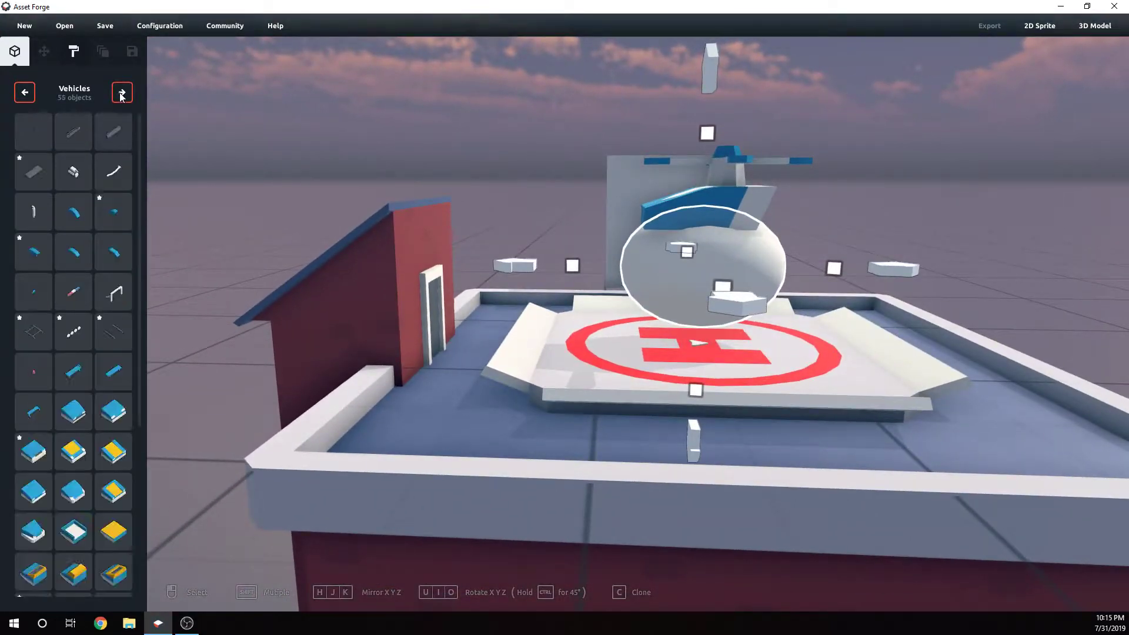
left_click(121, 93)
left_click(122, 93)
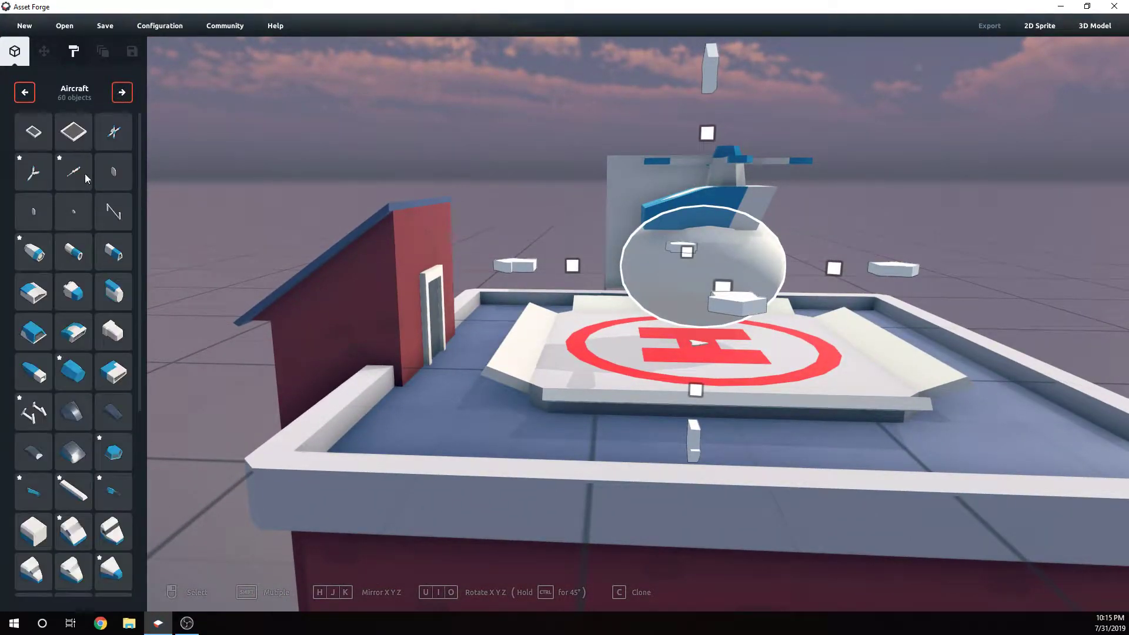
scroll(118, 411, "down", 6)
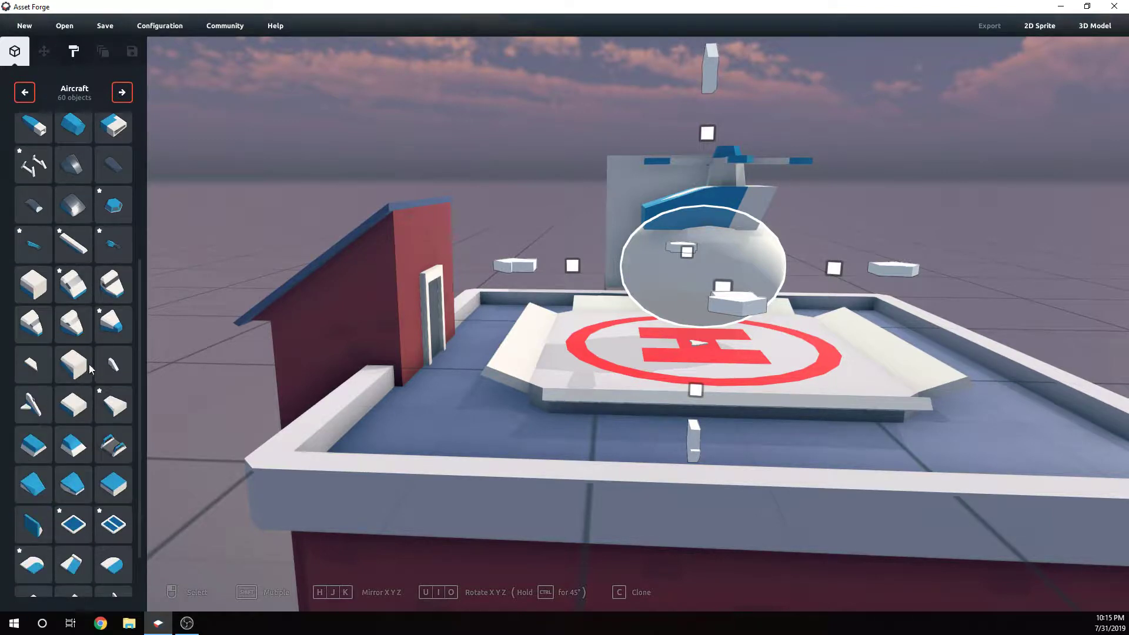
left_click(108, 369)
right_click_drag(624, 256, 616, 337)
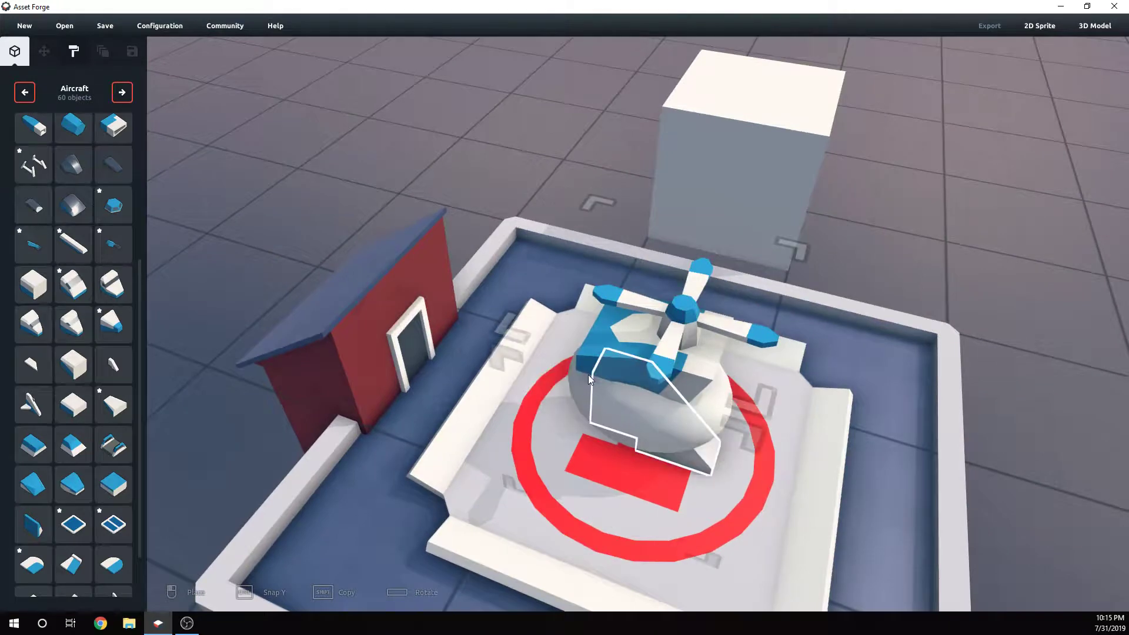
left_click(588, 375)
Raise the fin piece off the helipad and move it behind the fuselage section as a tail.
right_click_drag(614, 406, 753, 340)
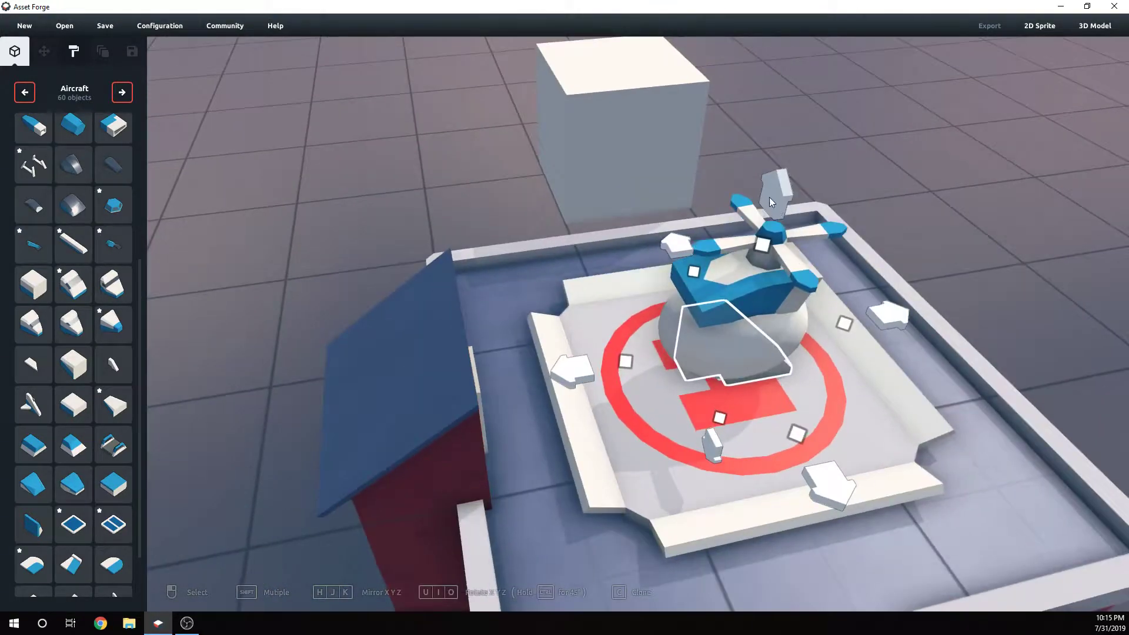
left_click_drag(769, 197, 767, 98)
left_click_drag(571, 317, 470, 334)
Shorten the tail fin and narrow it from both sides, keeping it centred behind the fuselage.
right_click_drag(470, 334, 544, 340)
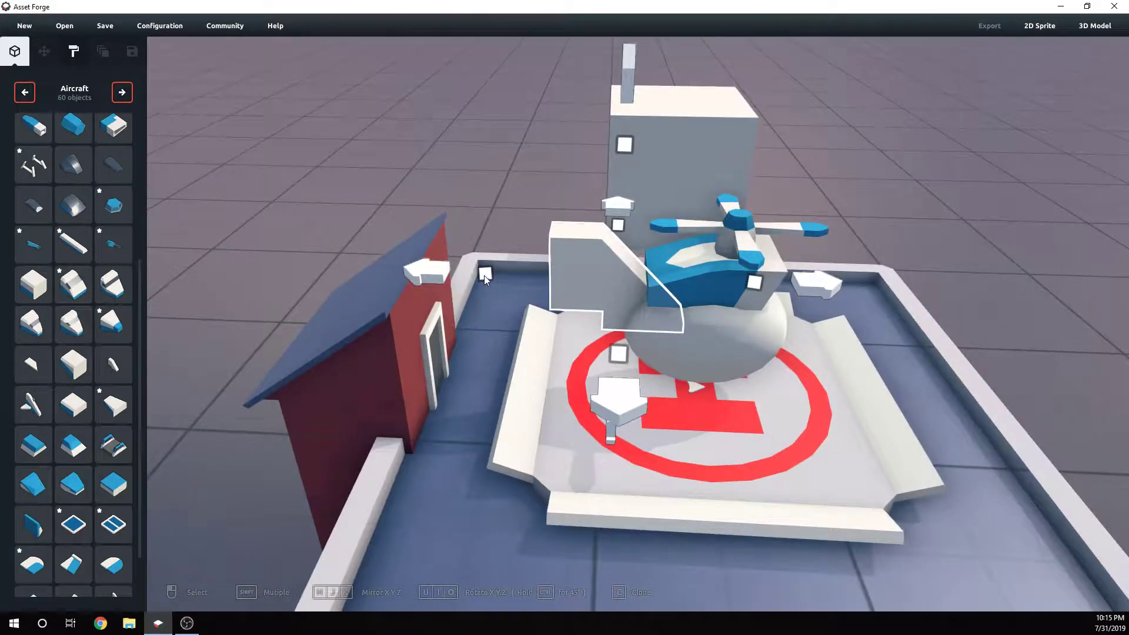
left_click_drag(485, 276, 539, 278)
right_click_drag(710, 361, 776, 353)
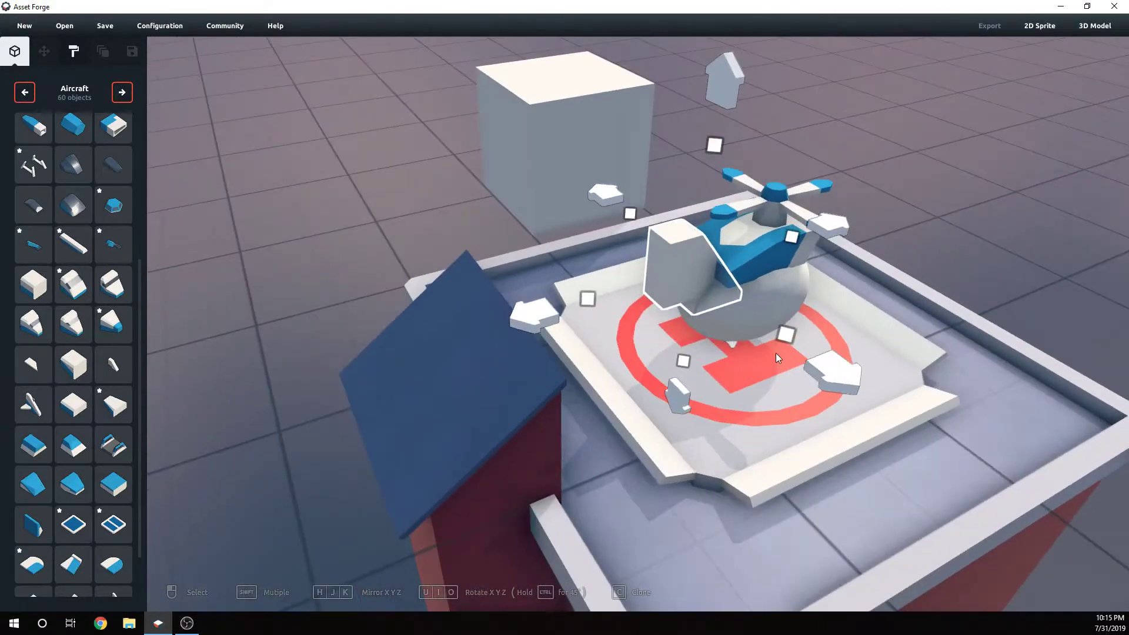
left_click_drag(777, 333, 768, 327)
right_click_drag(720, 320, 773, 332)
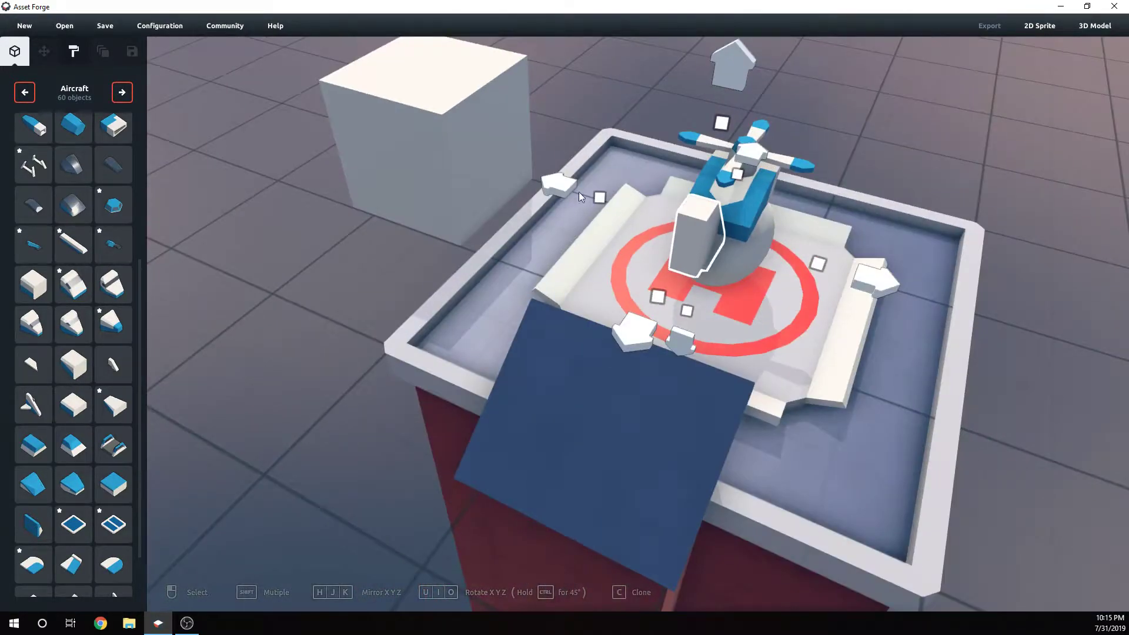
left_click_drag(604, 201, 640, 213)
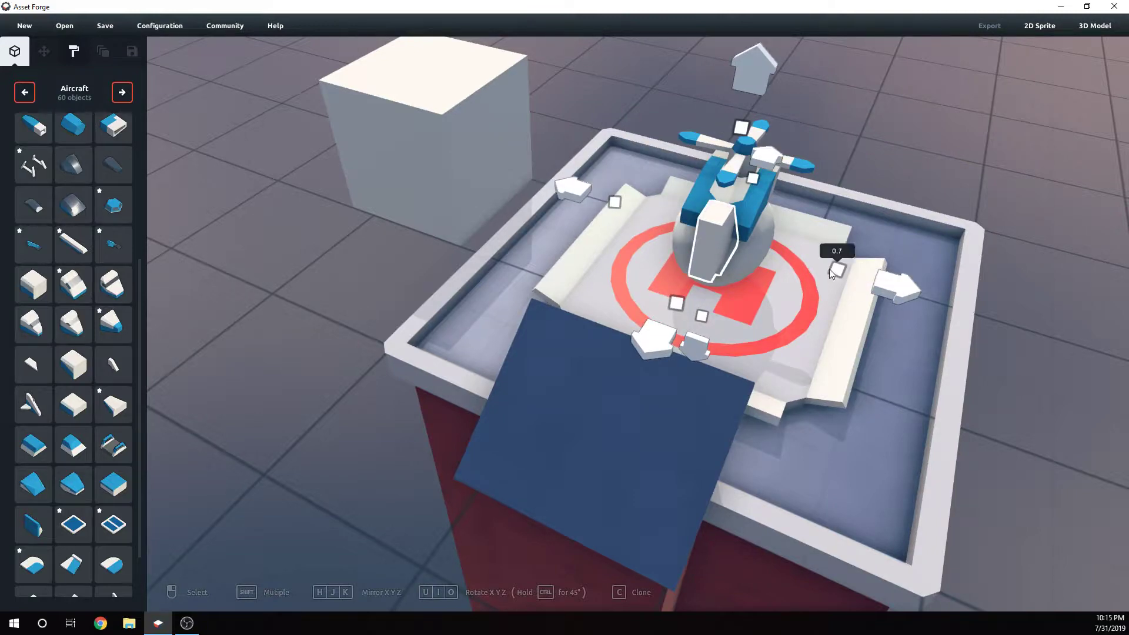
left_click_drag(836, 271, 797, 260)
left_click_drag(601, 199, 670, 230)
Move the large white cube next to the building over the helipad, directly behind the helicopter.
right_click_drag(810, 275, 693, 230)
right_click_drag(792, 298, 694, 326)
left_click(858, 290)
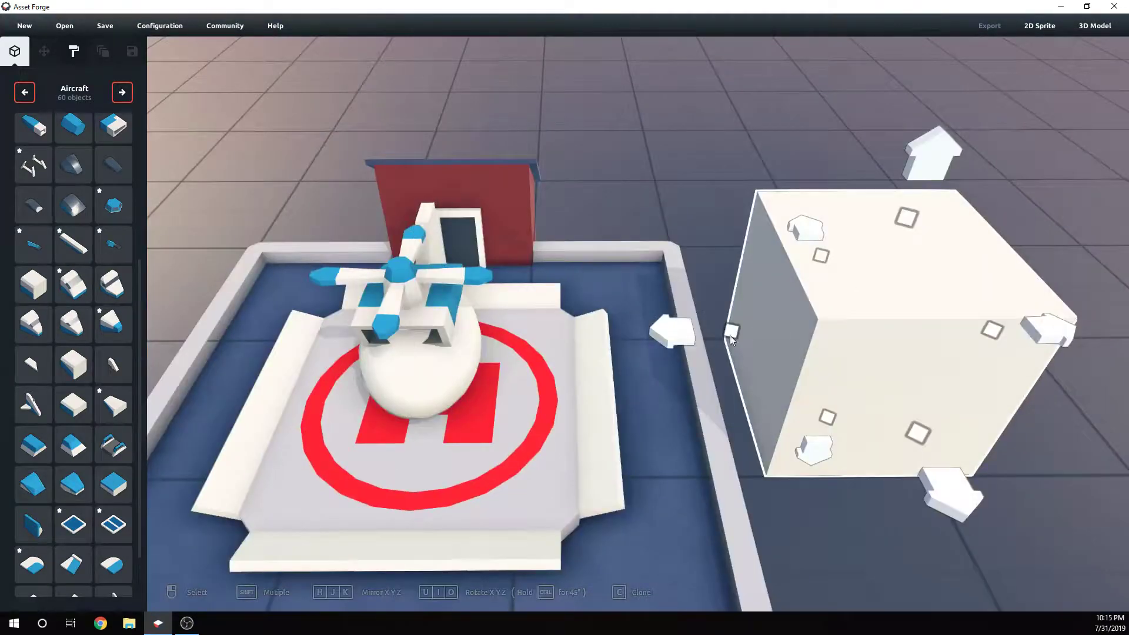
left_click_drag(731, 339, 234, 380)
right_click_drag(234, 380, 481, 378)
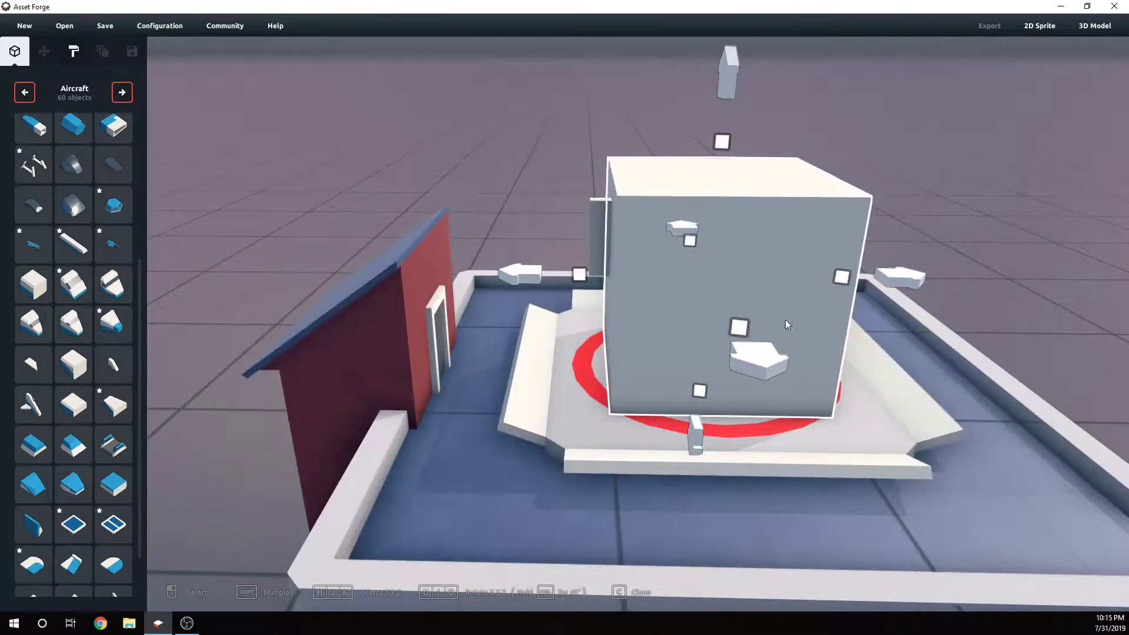
right_click_drag(760, 362, 900, 270)
left_click_drag(900, 269, 805, 274)
Move the tail fin forward until it overlaps the rear of the fuselage section.
right_click_drag(804, 274, 595, 248)
left_click(590, 244)
left_click_drag(499, 244, 535, 251)
right_click_drag(535, 251, 828, 289)
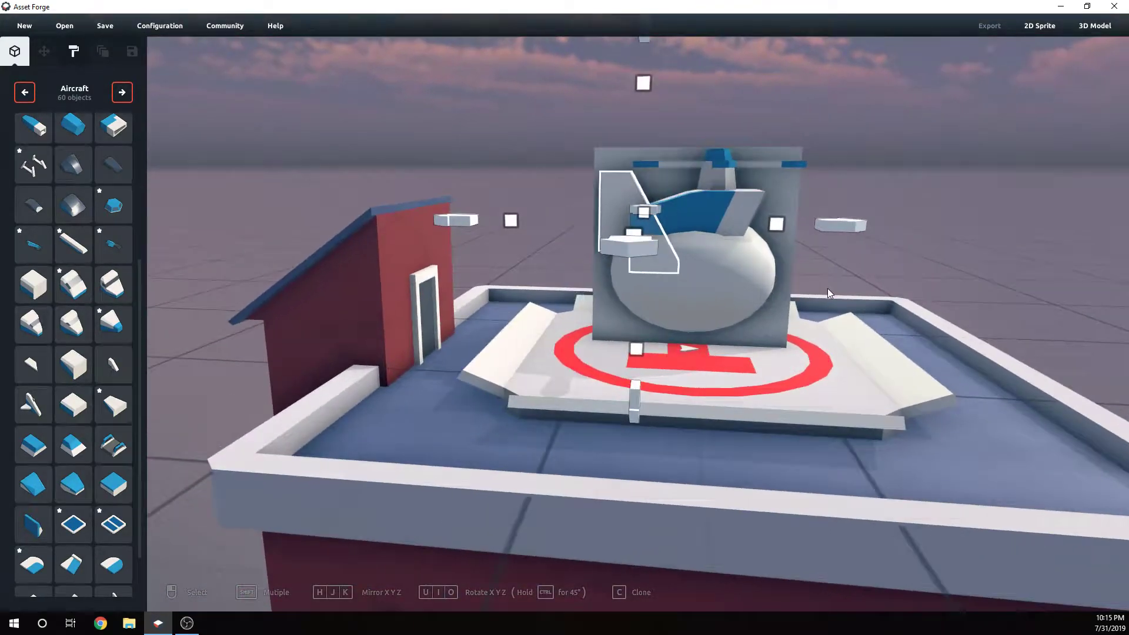
Nudge the sphere forward toward the front of the helicopter.
left_click(739, 292)
left_click_drag(887, 272, 902, 274)
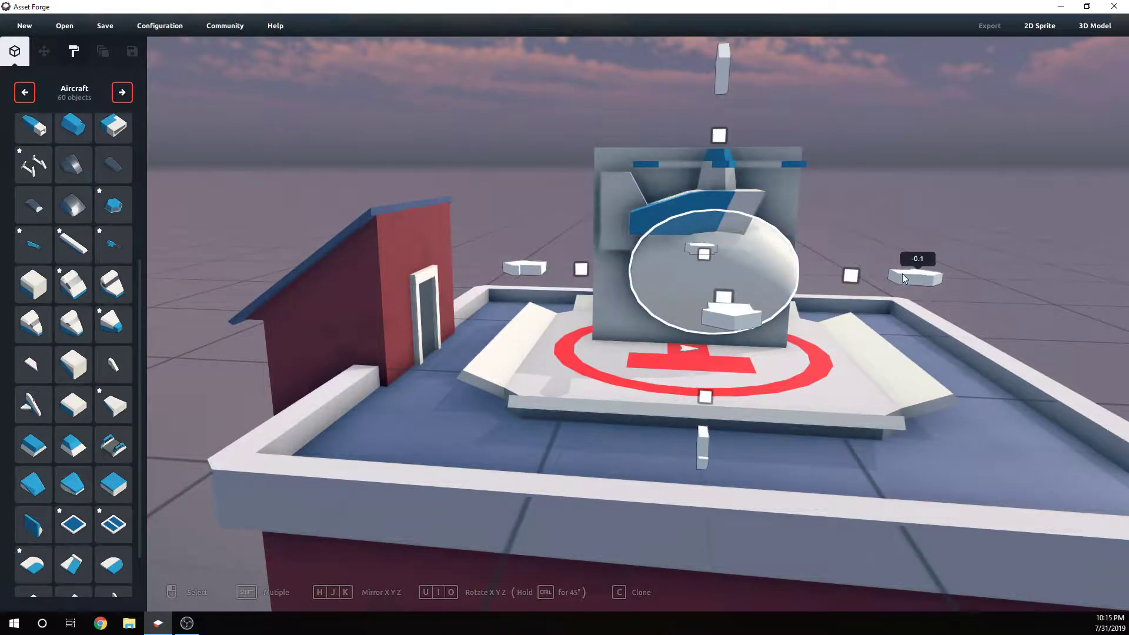
left_click(887, 195)
Scale the tail fin's length to 0.7 and shift it forward toward the body.
left_click(609, 213)
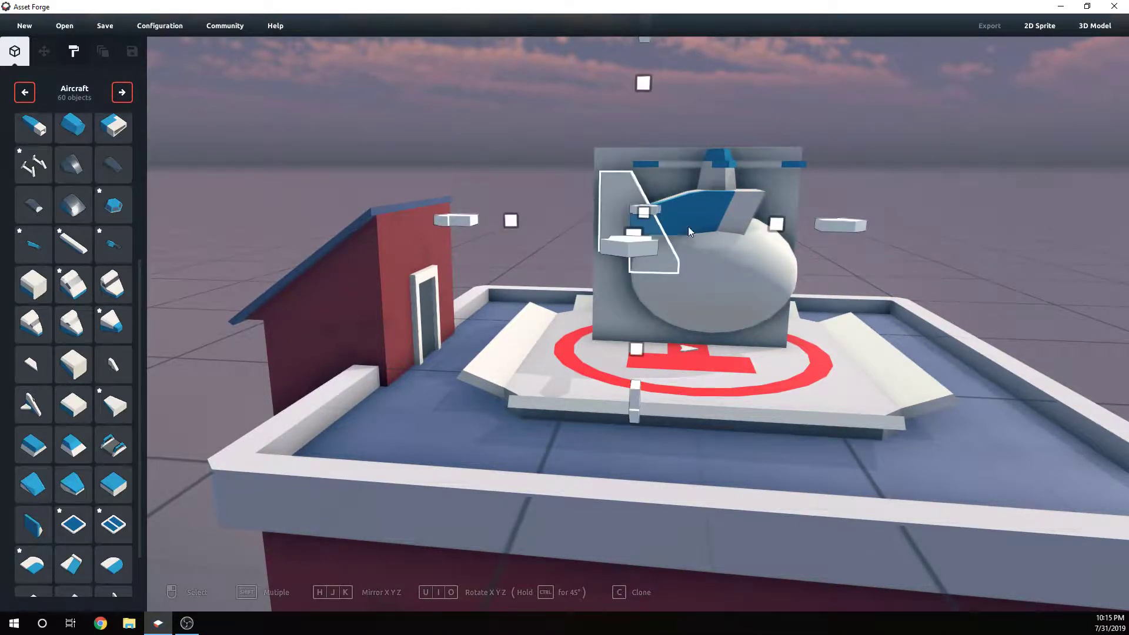
left_click_drag(513, 222, 486, 228)
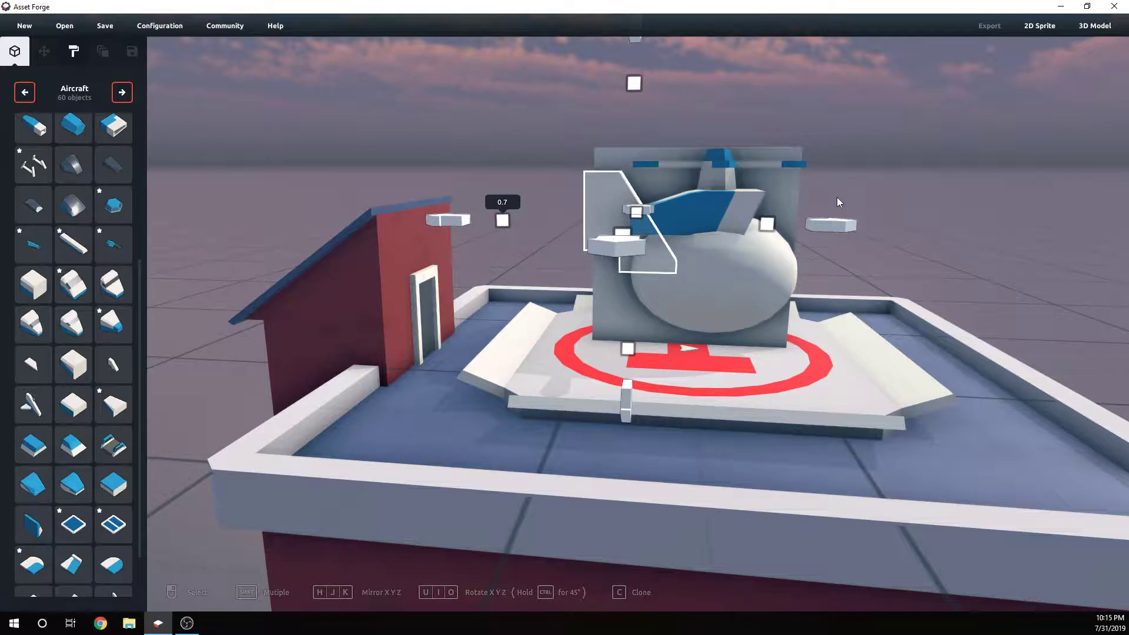
left_click_drag(837, 226, 854, 229)
left_click(653, 423)
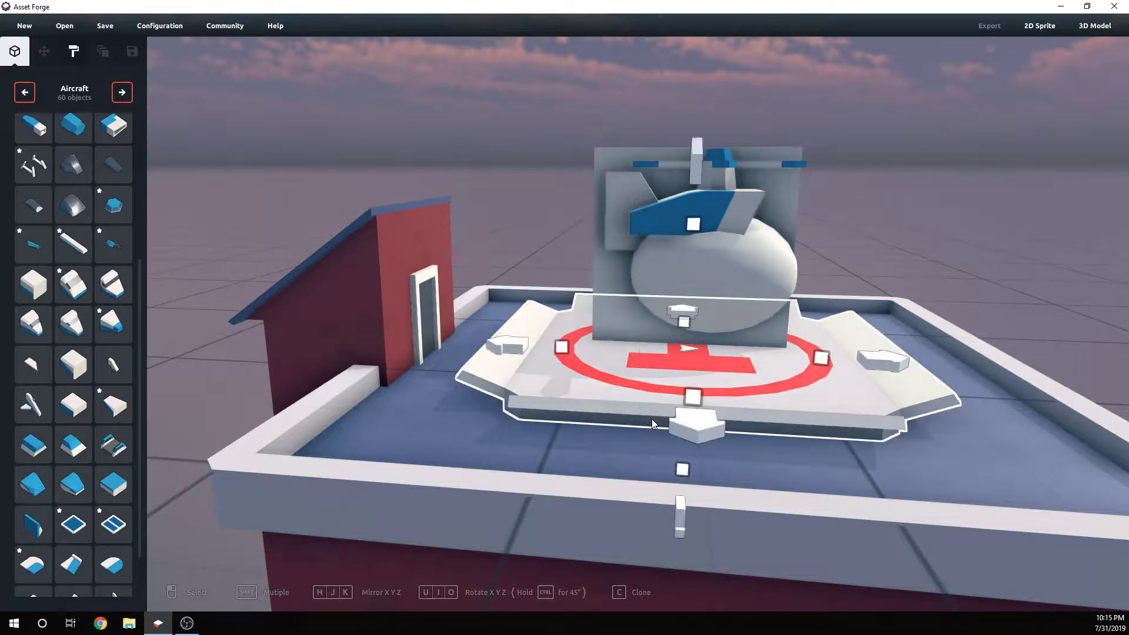
Lower the tail fin against the rear of the sphere and scale its length to 0.8.
left_click(604, 216)
left_click(613, 215)
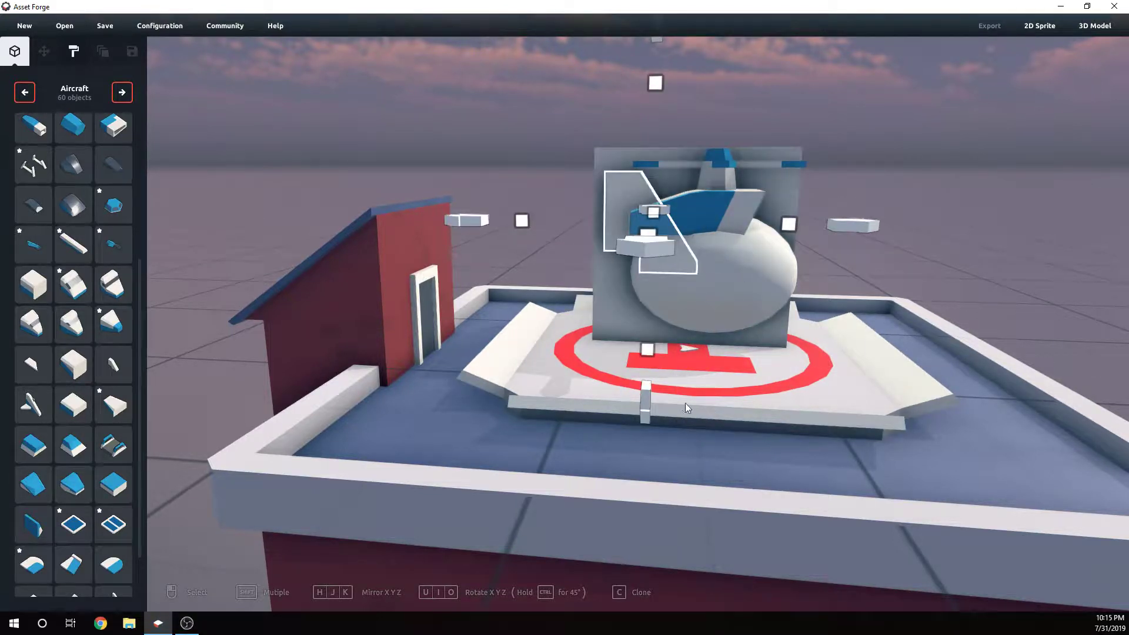
left_click_drag(650, 406, 646, 418)
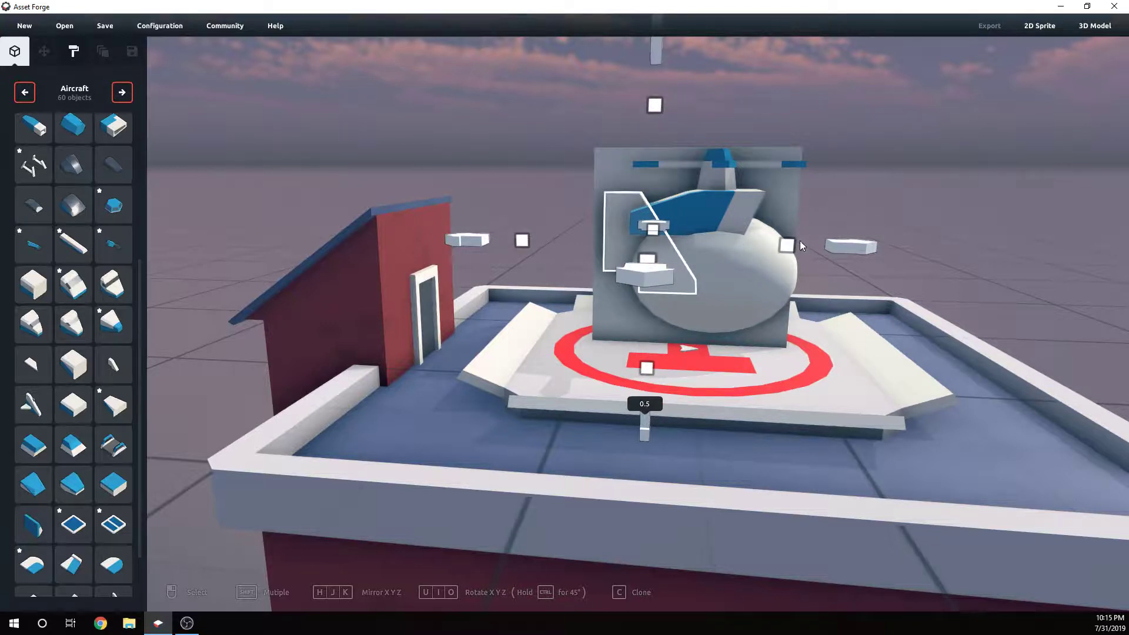
left_click_drag(804, 247, 783, 244)
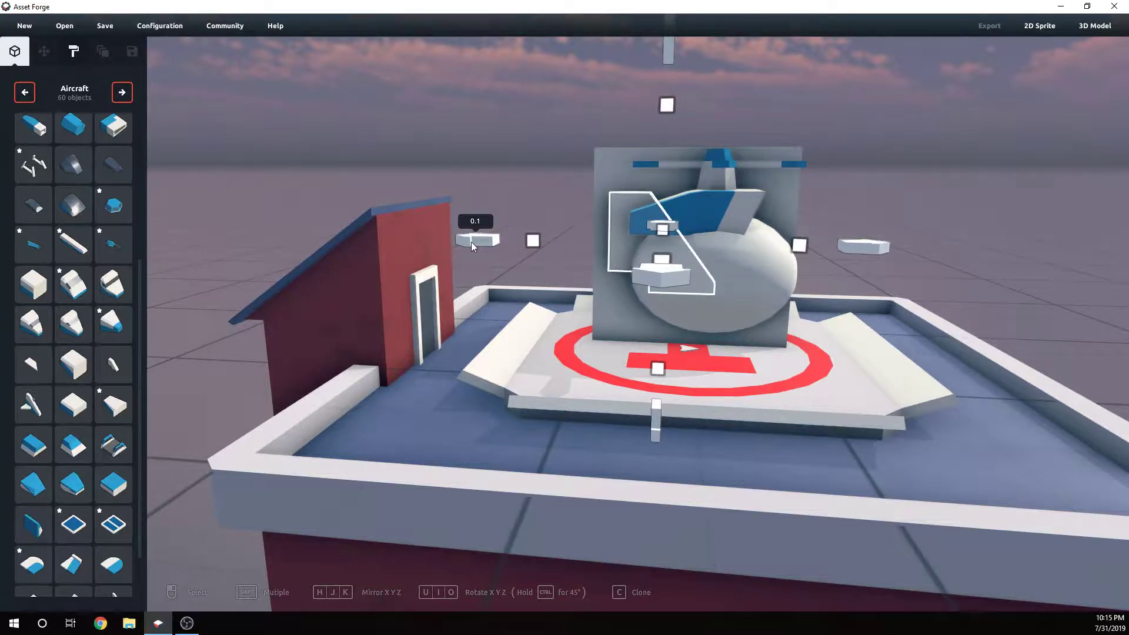
left_click_drag(472, 242, 462, 242)
mouse_move(612, 284)
right_mouse_down()
mouse_move(627, 296)
mouse_move(623, 284)
right_mouse_up()
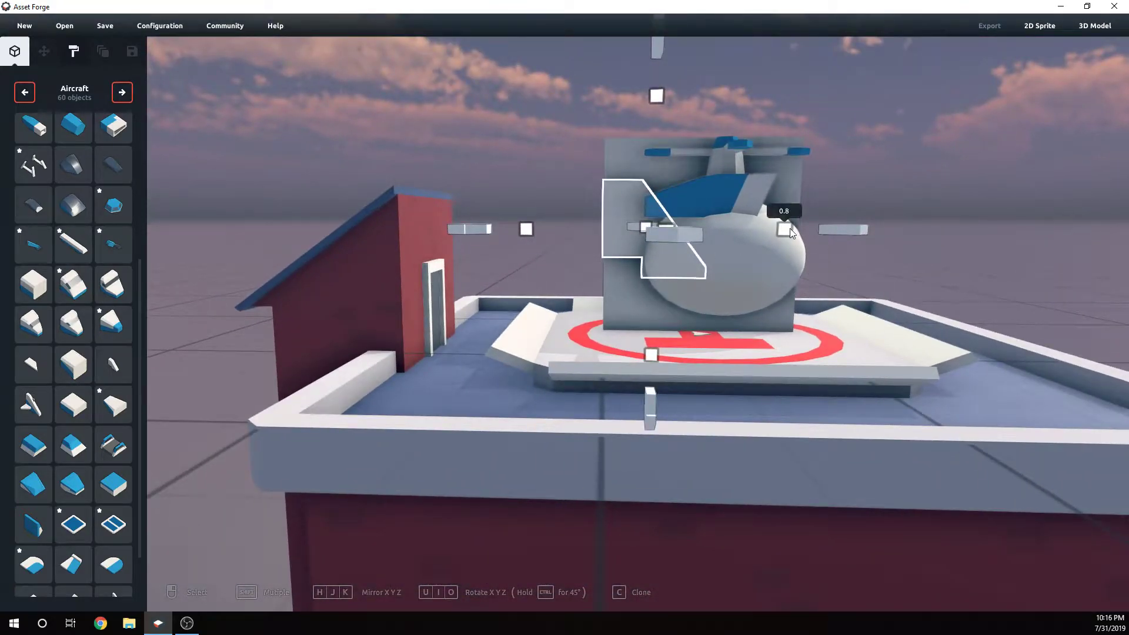
left_click_drag(790, 231, 799, 235)
left_click(877, 181)
Delete the large white cube standing over the helipad.
right_click_drag(876, 181, 709, 270)
left_click(679, 275)
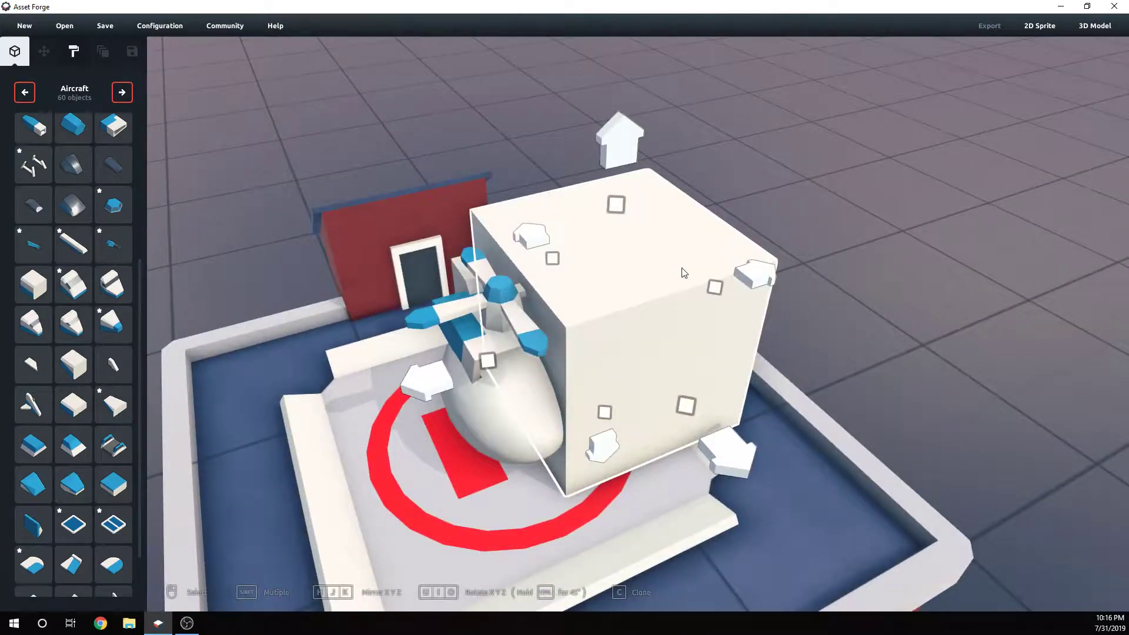
key("Delete")
right_click_drag(681, 270, 729, 294)
Shorten the blue fuselage section from its rear end to a length scale of 0.4.
scroll(688, 260, "up", 3)
scroll(658, 360, "up", 2)
left_click(676, 271)
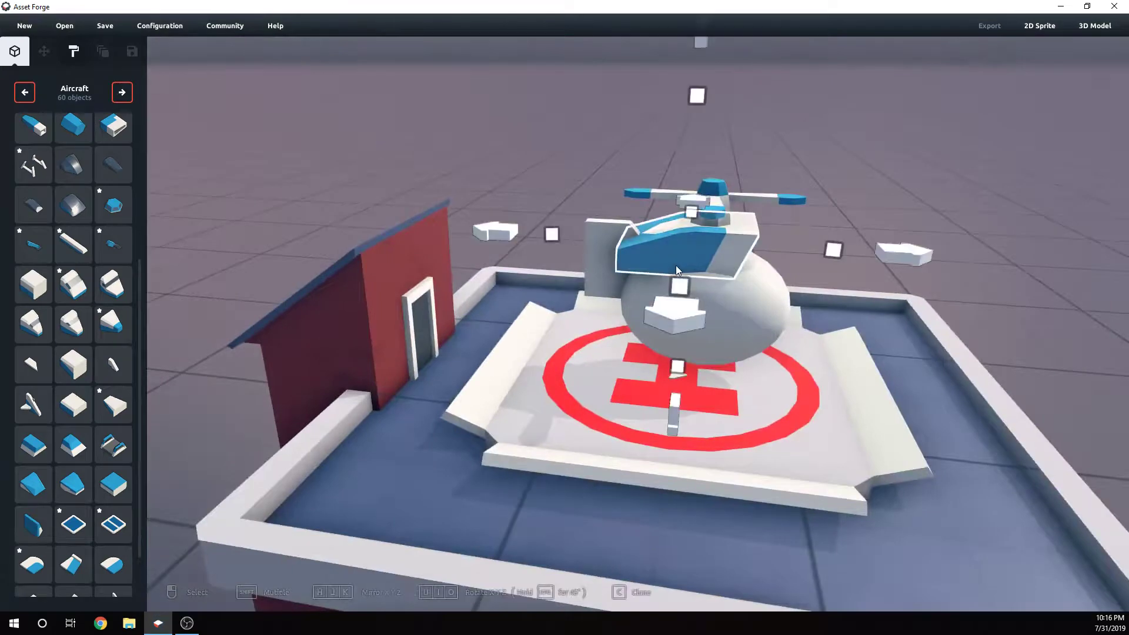
left_click_drag(563, 233, 588, 245)
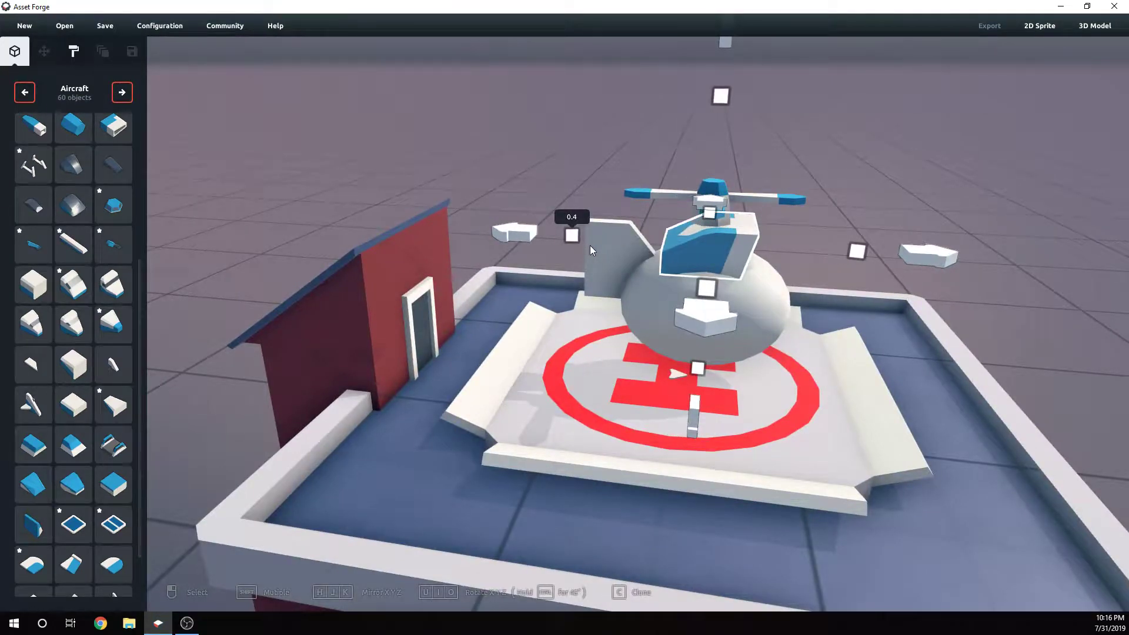
left_click(1078, 323)
right_click_drag(1078, 323, 811, 330)
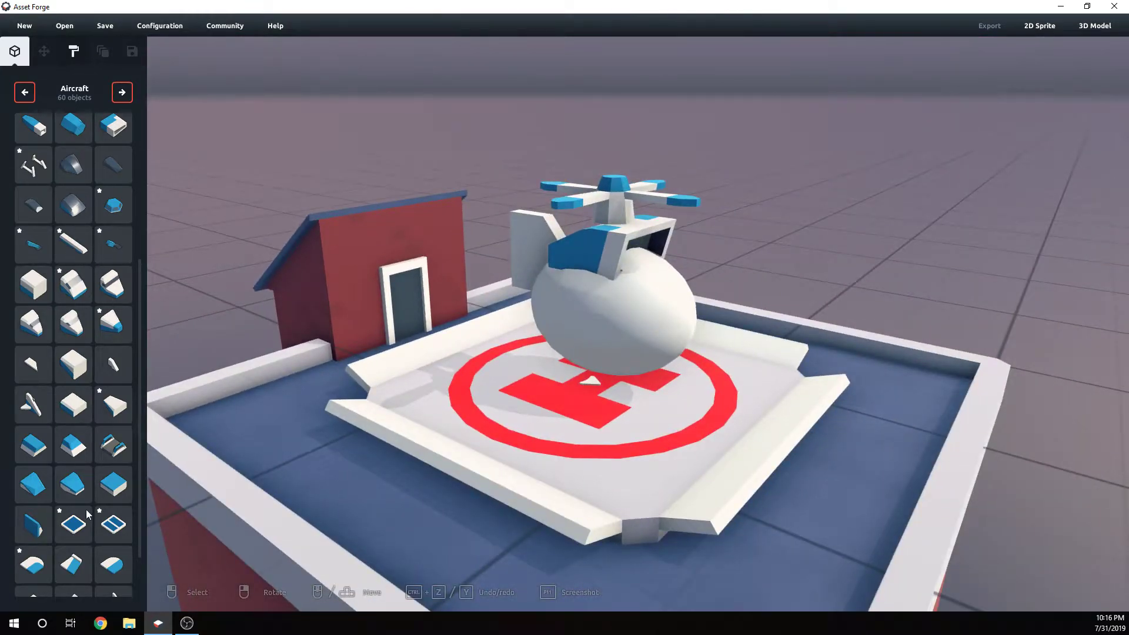
scroll(706, 342, "down", 3)
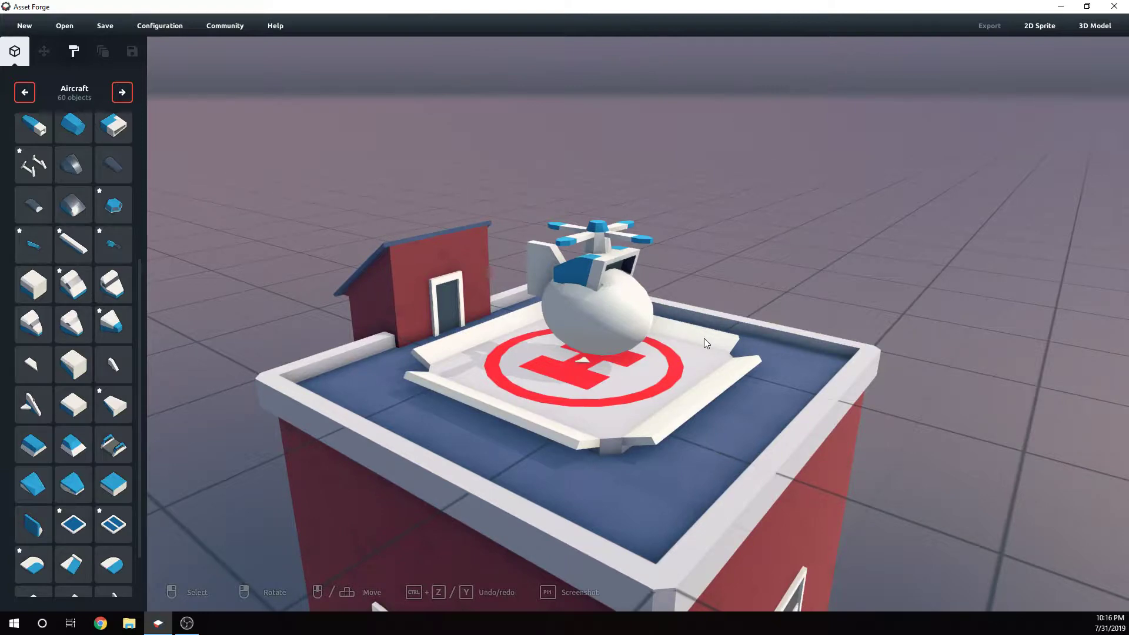
Place the four-legged landing gear part on the helipad beneath the sphere body and scale its width to 0.6.
left_click(33, 167)
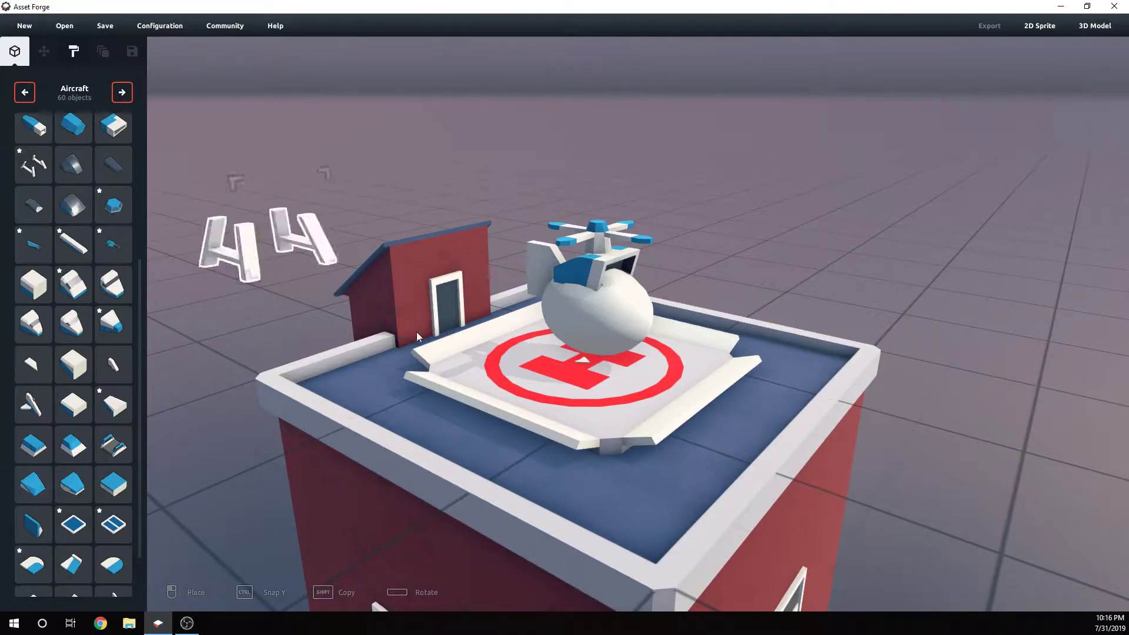
right_click_drag(547, 379, 526, 391)
left_click(538, 379)
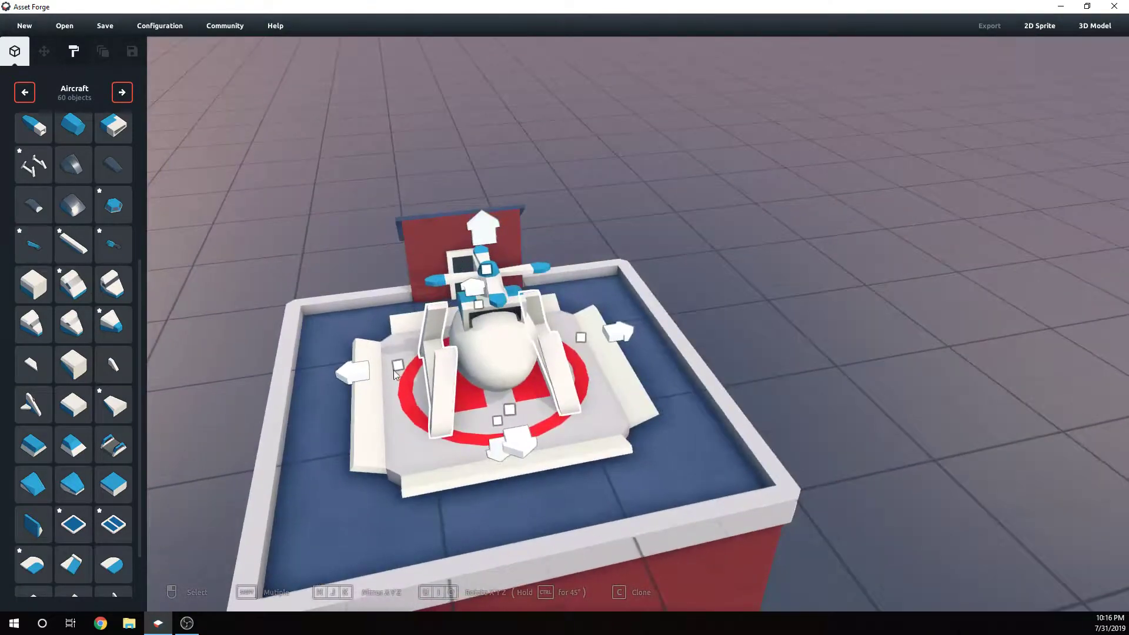
left_click_drag(400, 364, 424, 361)
left_click_drag(593, 340, 574, 341)
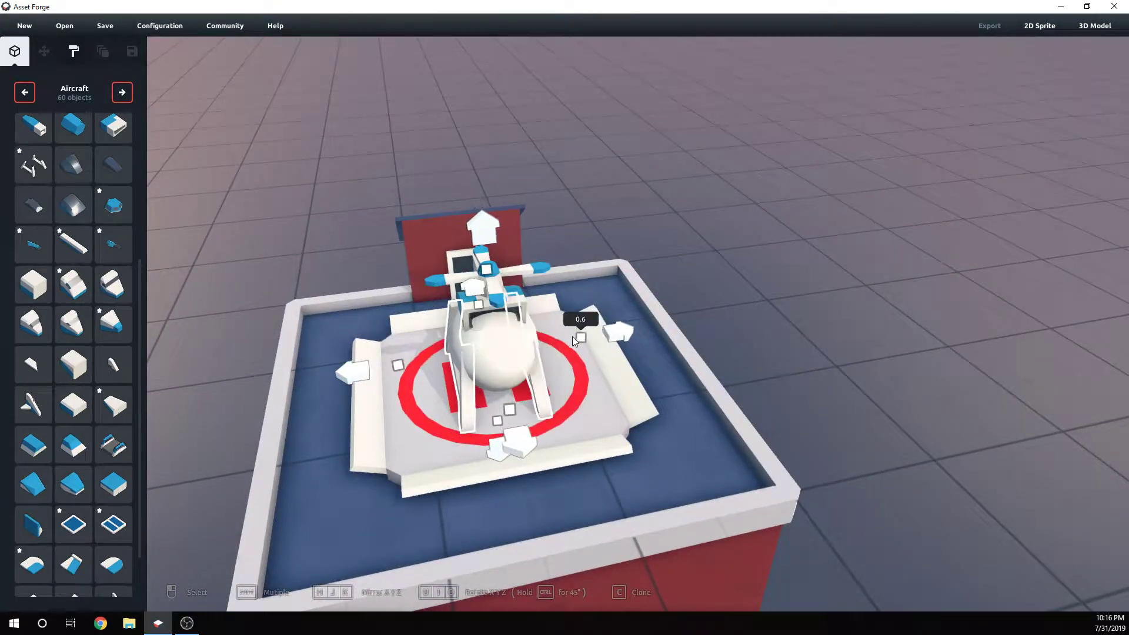
Scale the landing gear's height to 0.7.
right_click_drag(569, 346, 542, 304)
left_click_drag(542, 304, 591, 312)
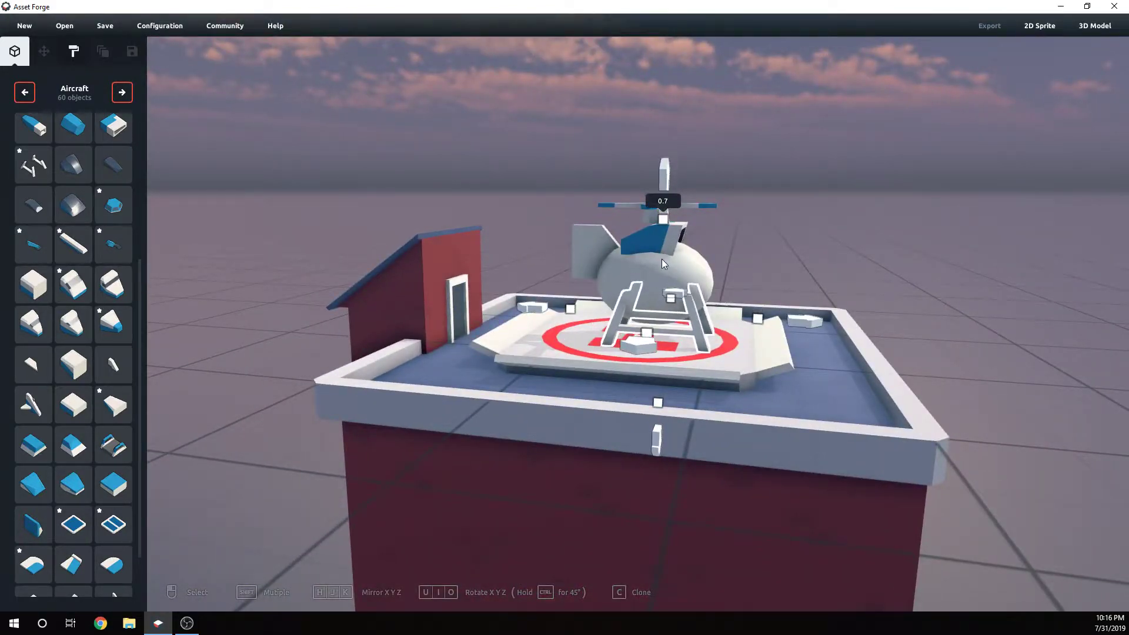
left_click(778, 264)
mouse_move(777, 265)
right_mouse_down()
mouse_move(706, 271)
mouse_move(729, 273)
right_mouse_up()
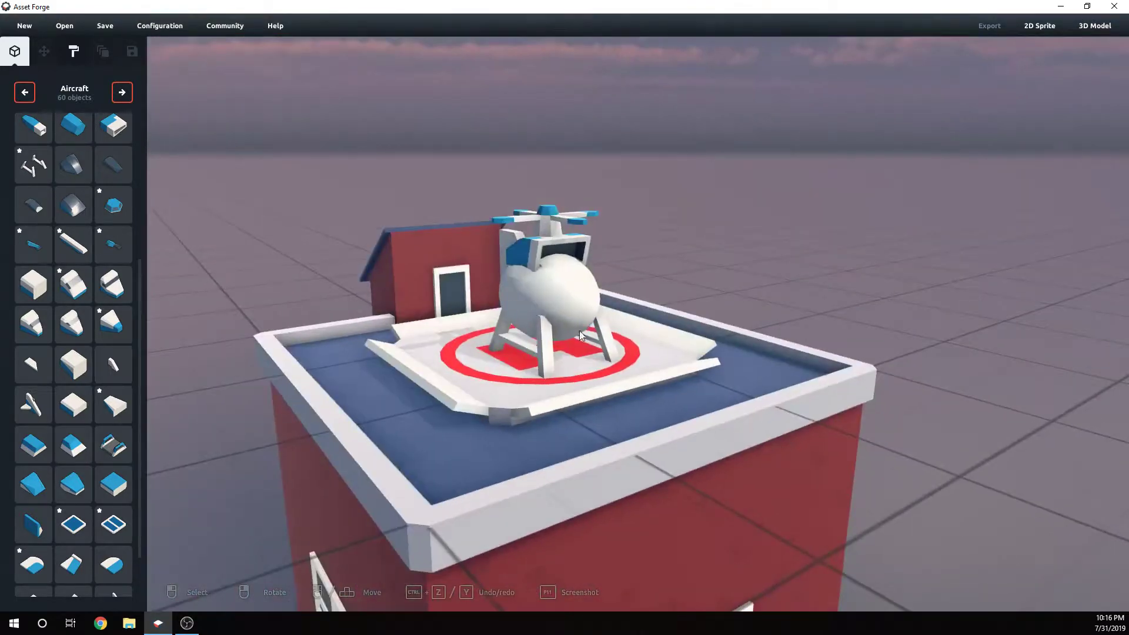
Shorten the landing gear along the helicopter's body to a length scale of 0.6.
left_click(547, 353)
right_click_drag(547, 353, 743, 344)
left_click_drag(756, 306, 734, 301)
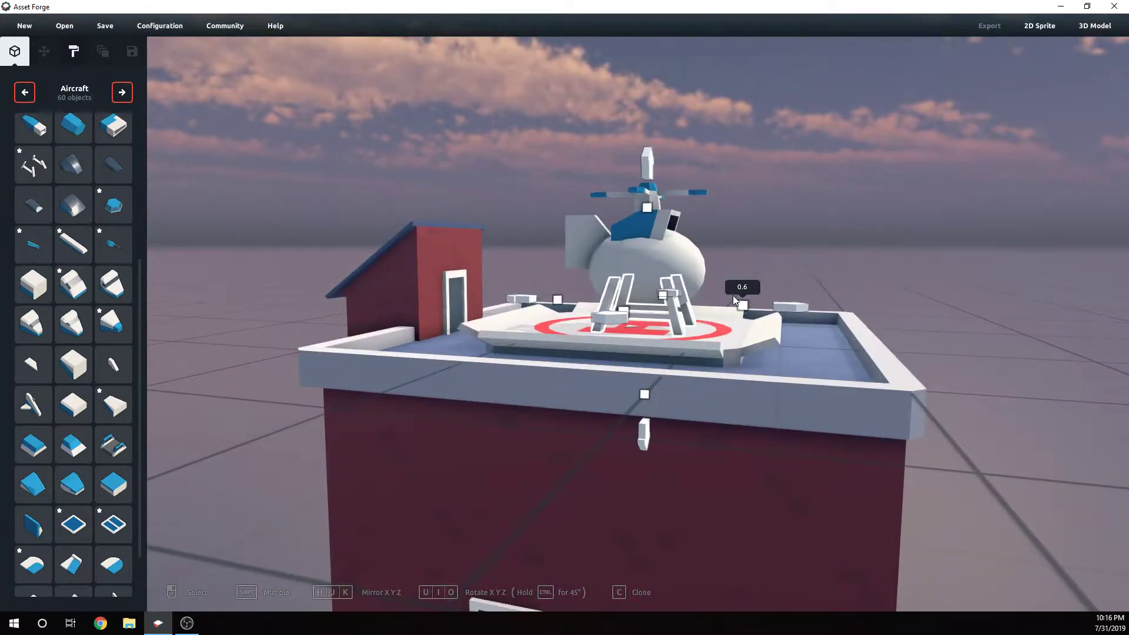
left_click(733, 251)
mouse_move(696, 290)
right_mouse_down()
mouse_move(733, 252)
mouse_move(678, 282)
right_mouse_up()
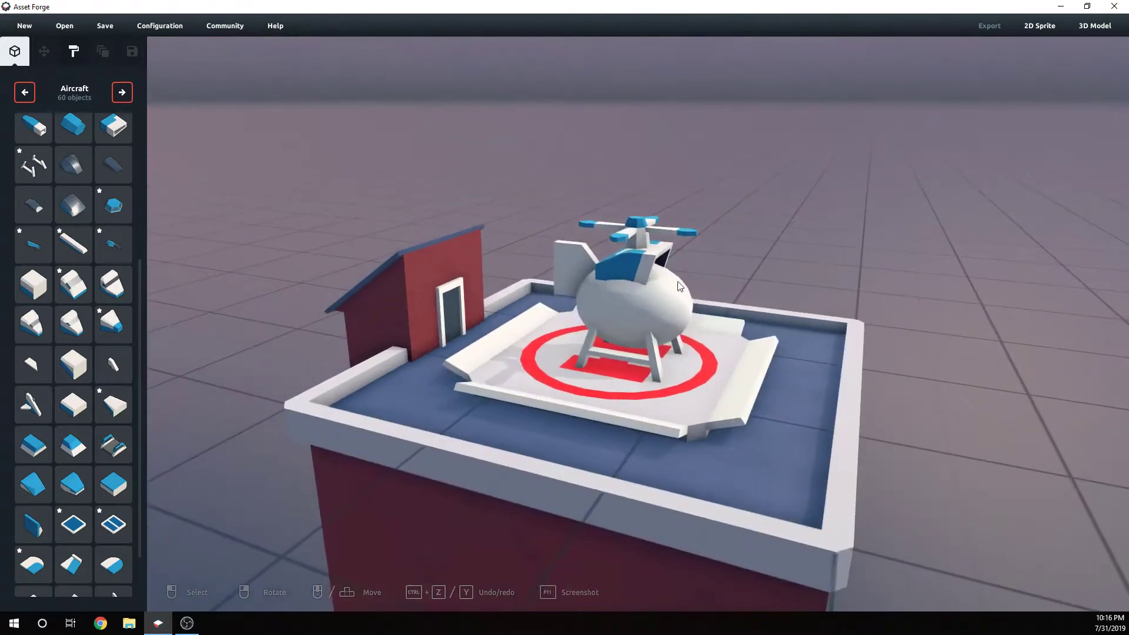
Fine-tune the landing gear's height and vertical position between the sphere body and the helipad.
left_click(651, 358)
right_click_drag(651, 359, 567, 273)
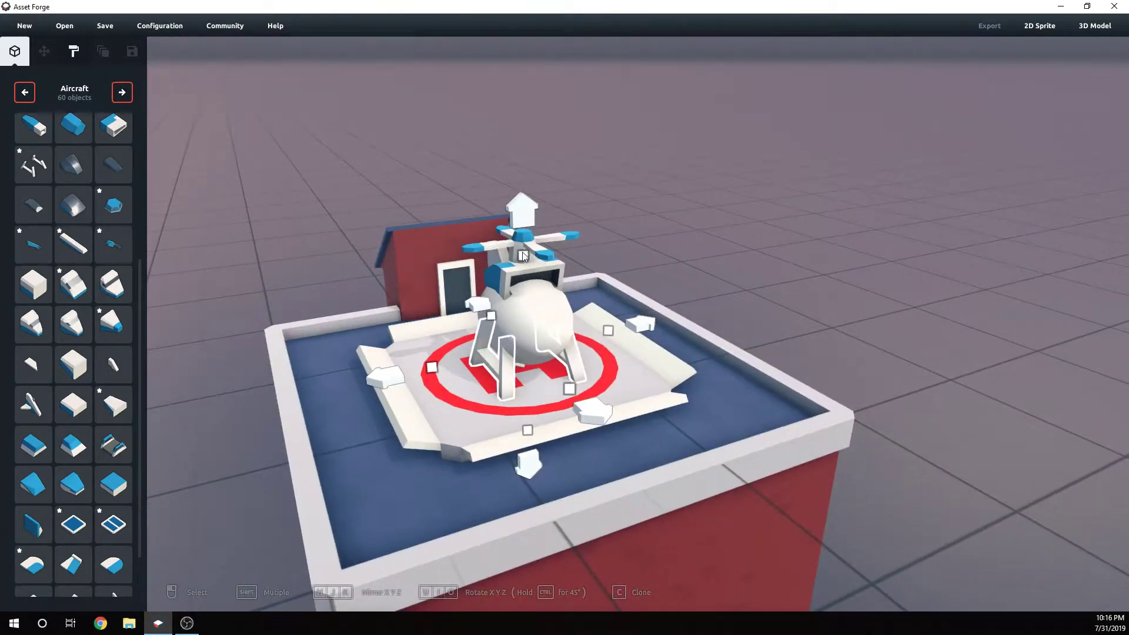
left_click_drag(526, 272, 528, 281)
left_click(640, 268)
right_click_drag(640, 268, 638, 337)
left_click(614, 344)
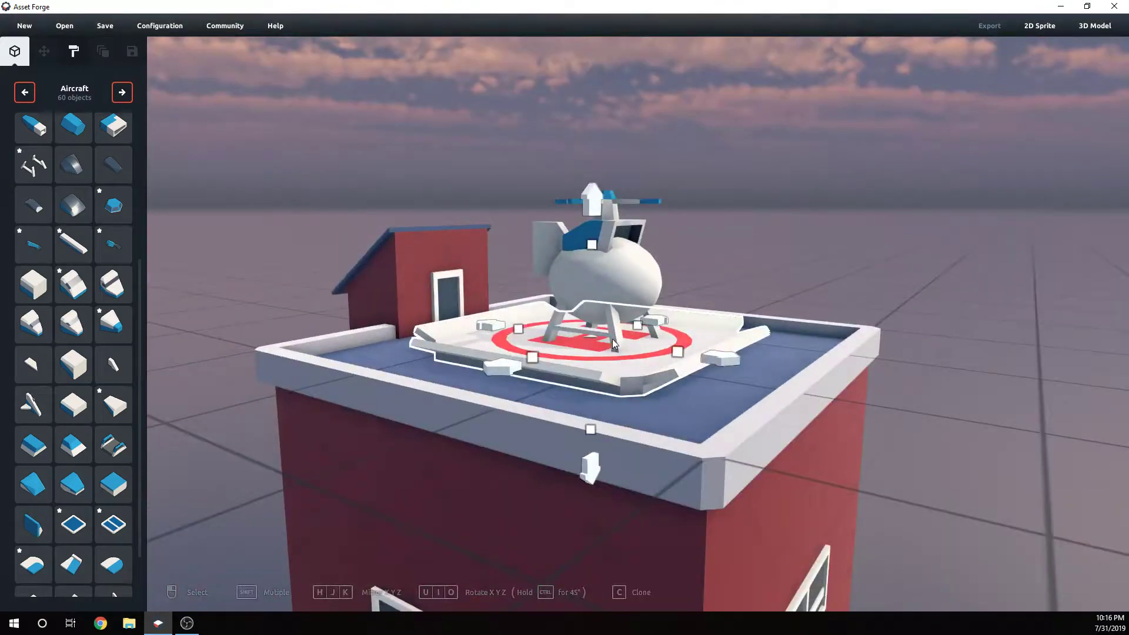
left_click(615, 333)
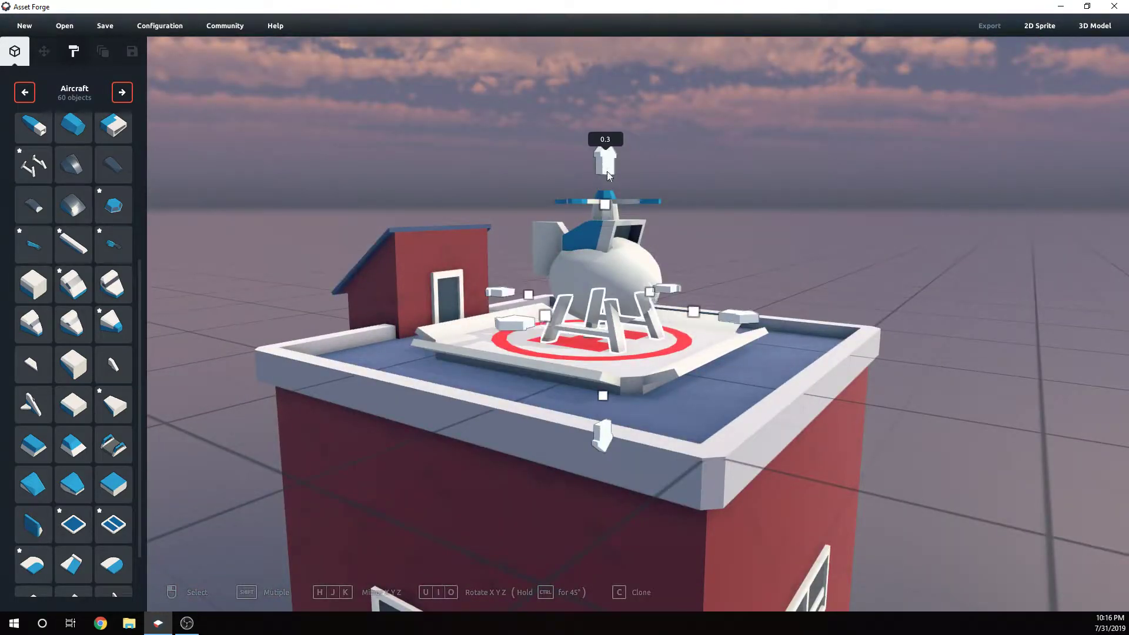
left_click(781, 214)
right_click_drag(781, 214, 615, 229)
Place a cube from the primitives collection on the rooftop beside the helicopter.
left_click(122, 93)
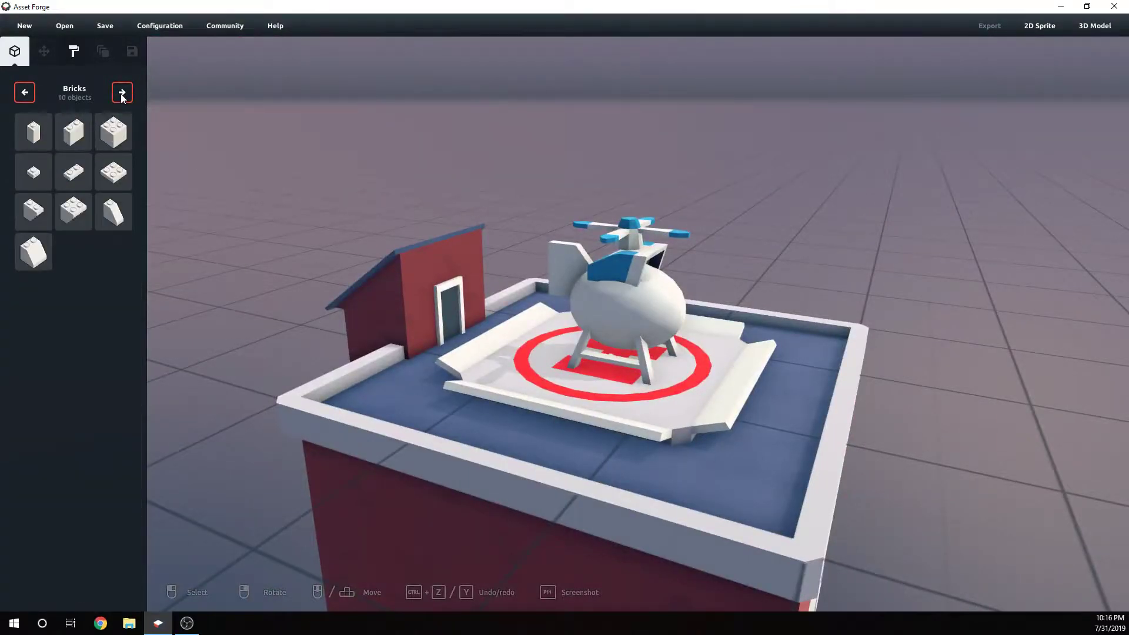
left_click(123, 93)
left_click(123, 93)
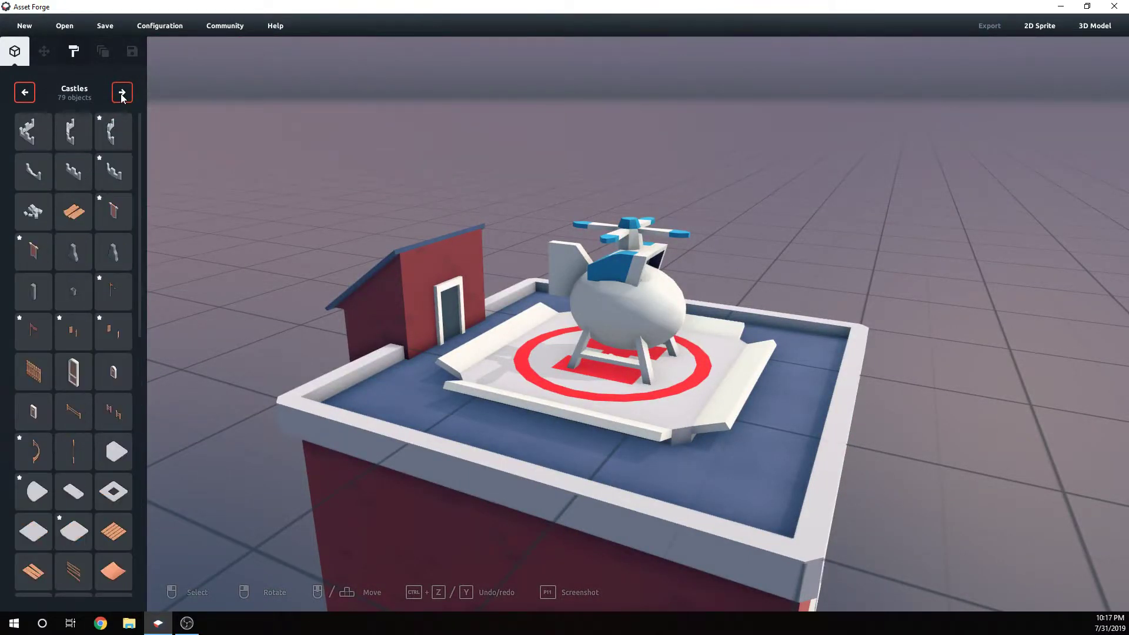
left_click(123, 93)
left_click(123, 93)
left_click(122, 93)
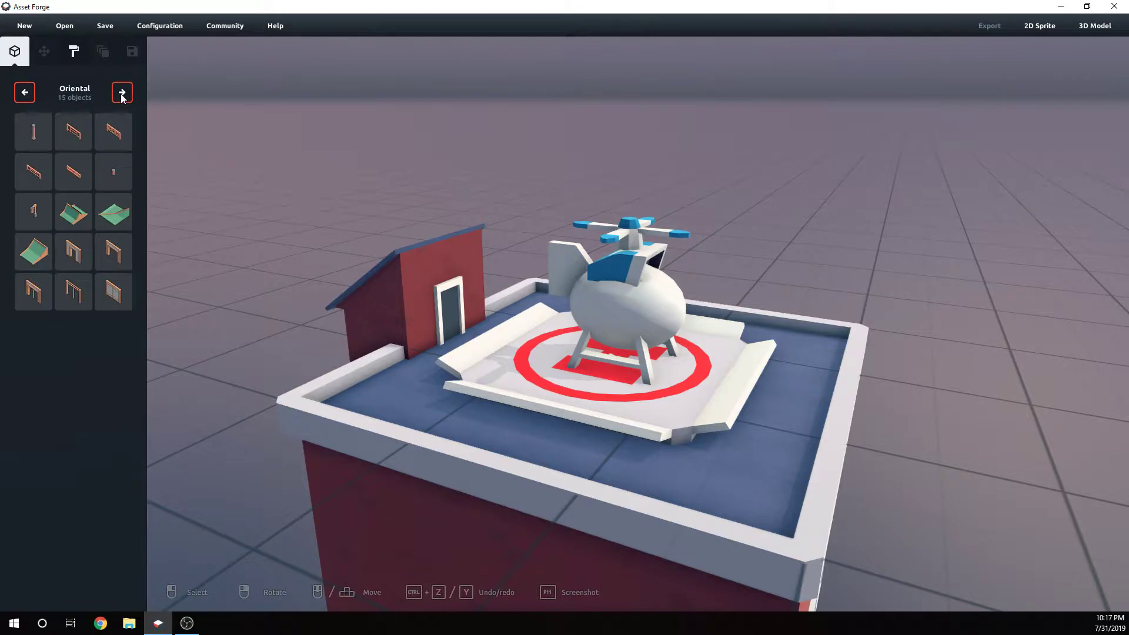
left_click(122, 94)
left_click(32, 136)
right_click_drag(812, 217, 601, 256)
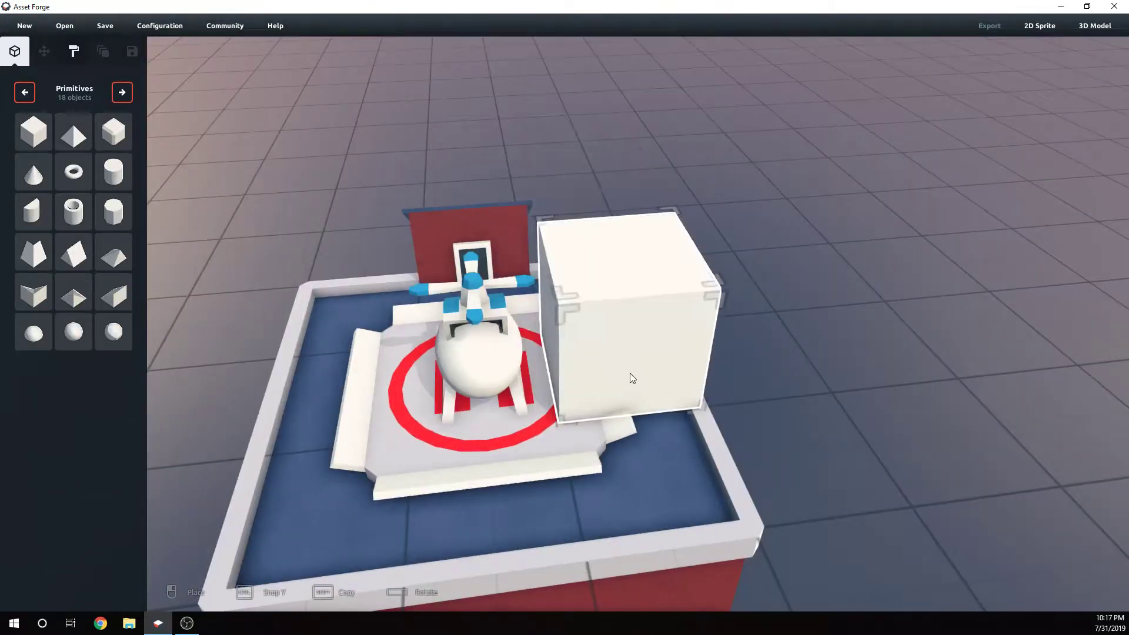
left_click(631, 378)
right_click_drag(780, 397, 297, 245)
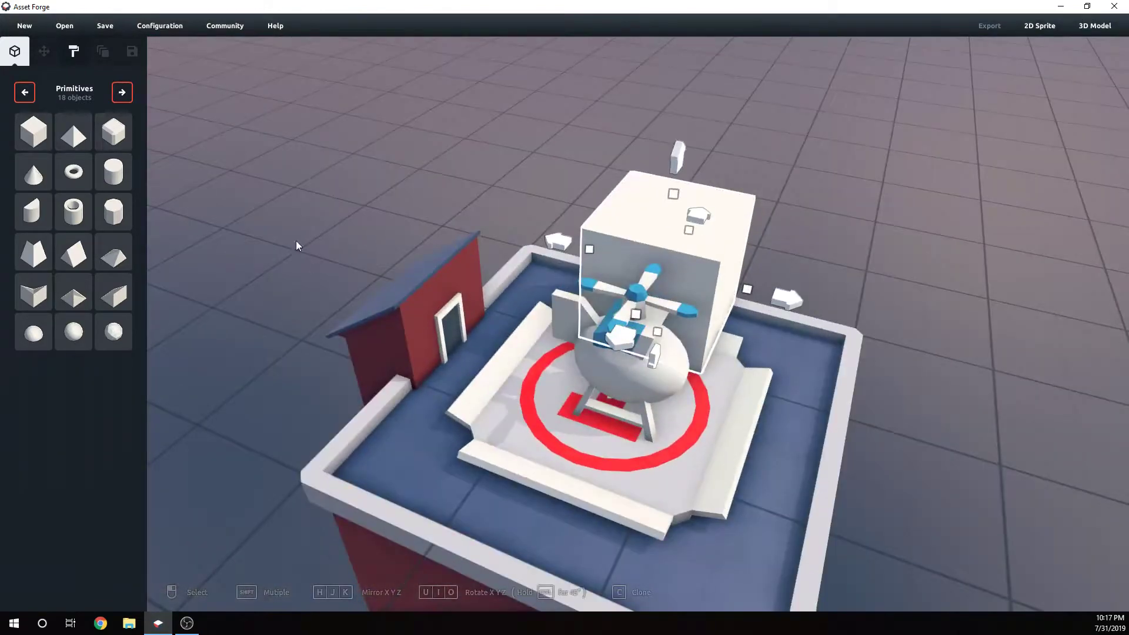
Place a three-bladed propeller from the aircraft collection beside the helicopter's tail, rotated to face sideways.
left_click(74, 52)
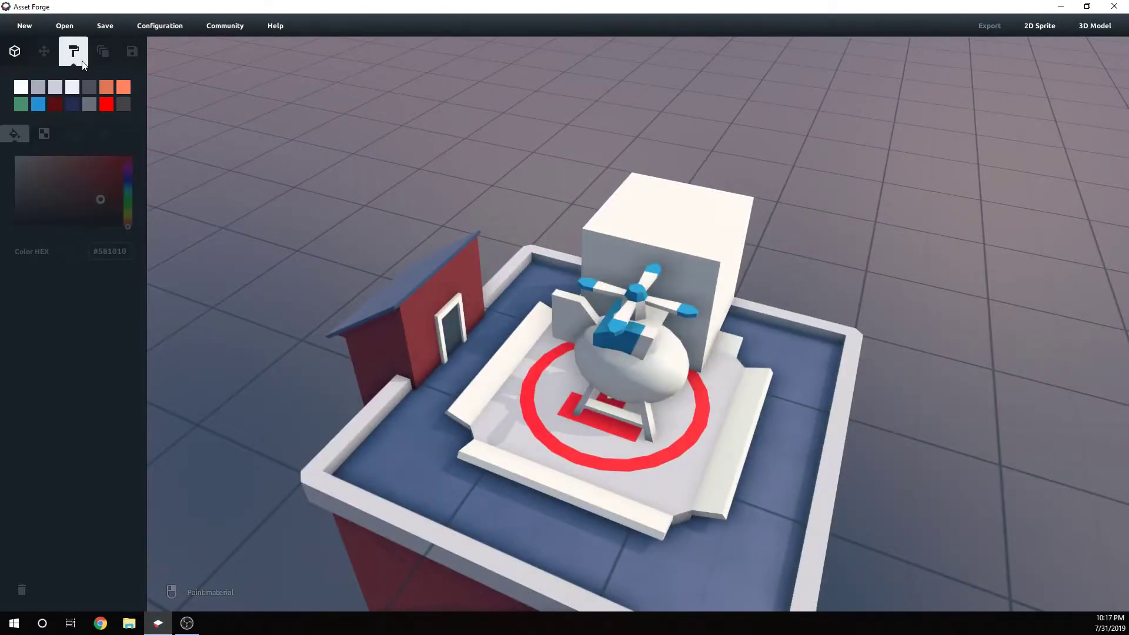
left_click(15, 53)
left_click(122, 92)
left_click(122, 93)
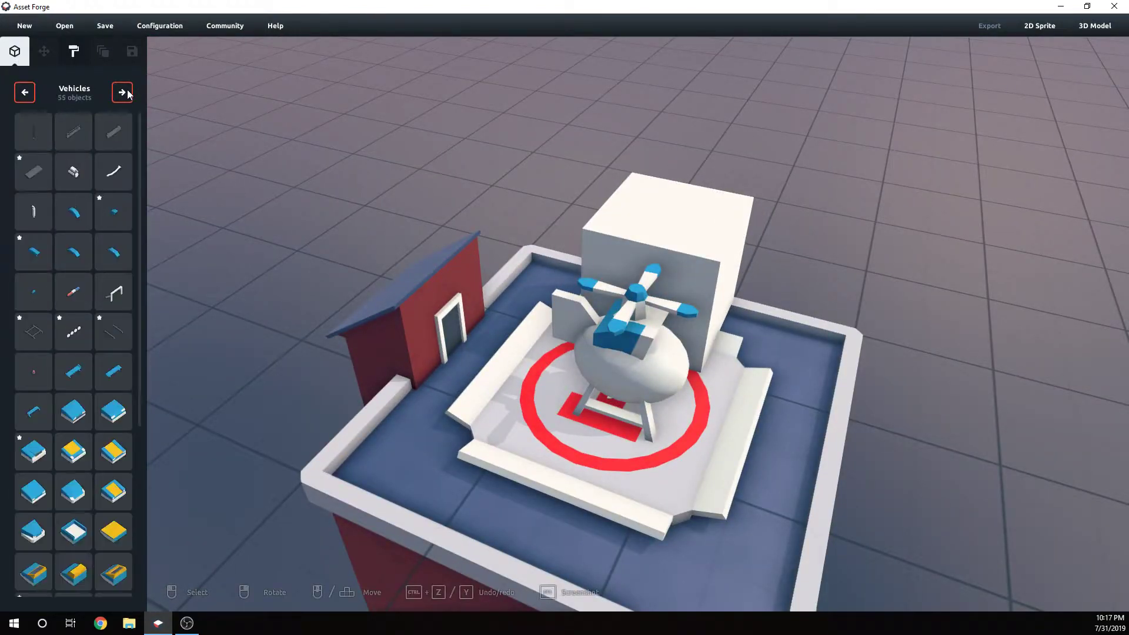
scroll(88, 276, "down", 10)
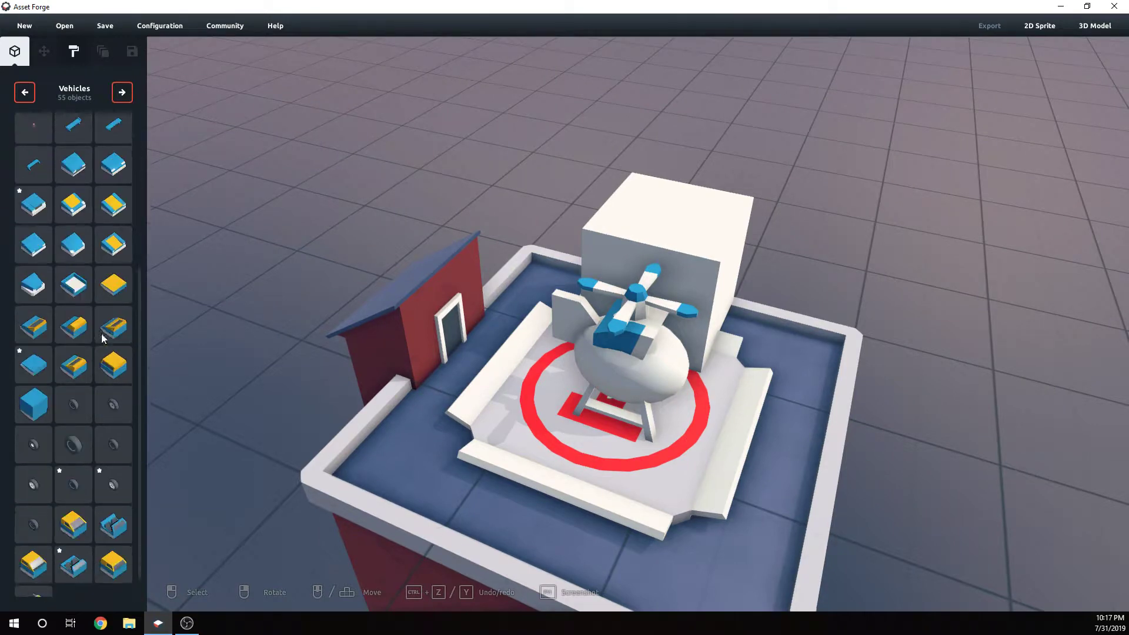
left_click(129, 91)
left_click(125, 92)
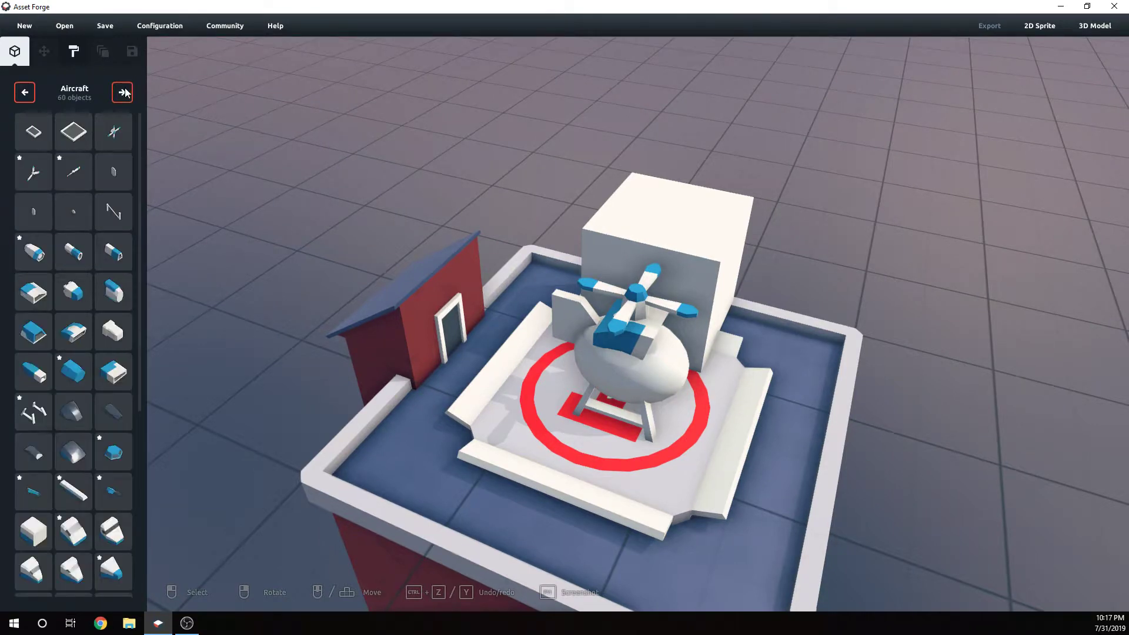
left_click(34, 184)
right_click_drag(559, 371, 622, 359)
key("space")
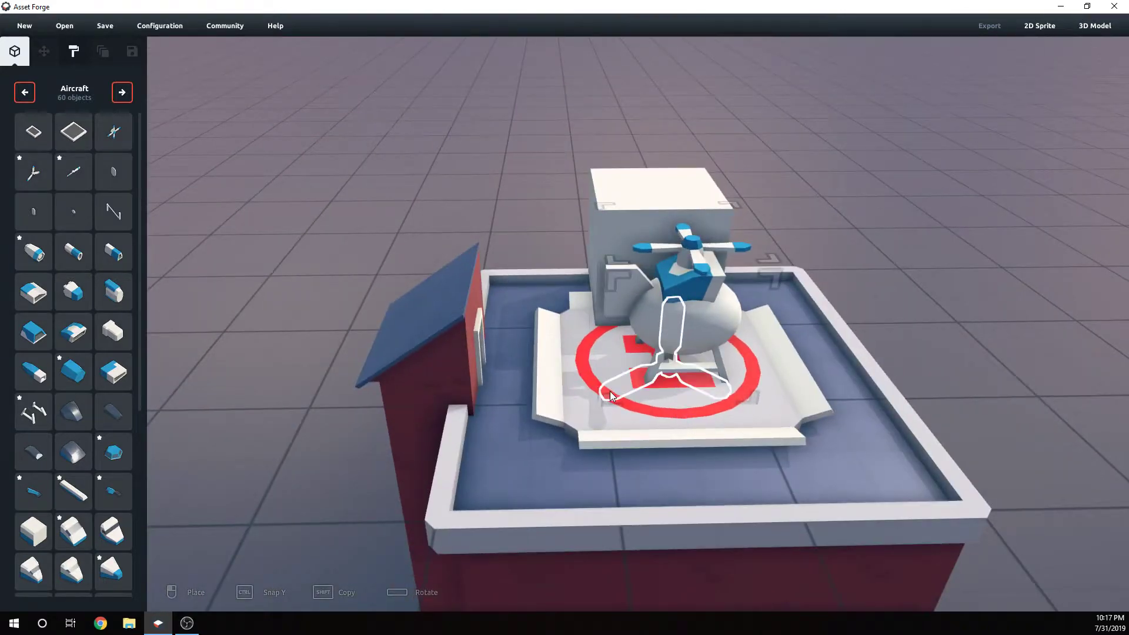
left_click(611, 391)
Scale the three-bladed propeller down to 0.4 and raise it to the level of the tail fin.
right_click_drag(751, 407, 730, 386)
left_click_drag(761, 347, 631, 368)
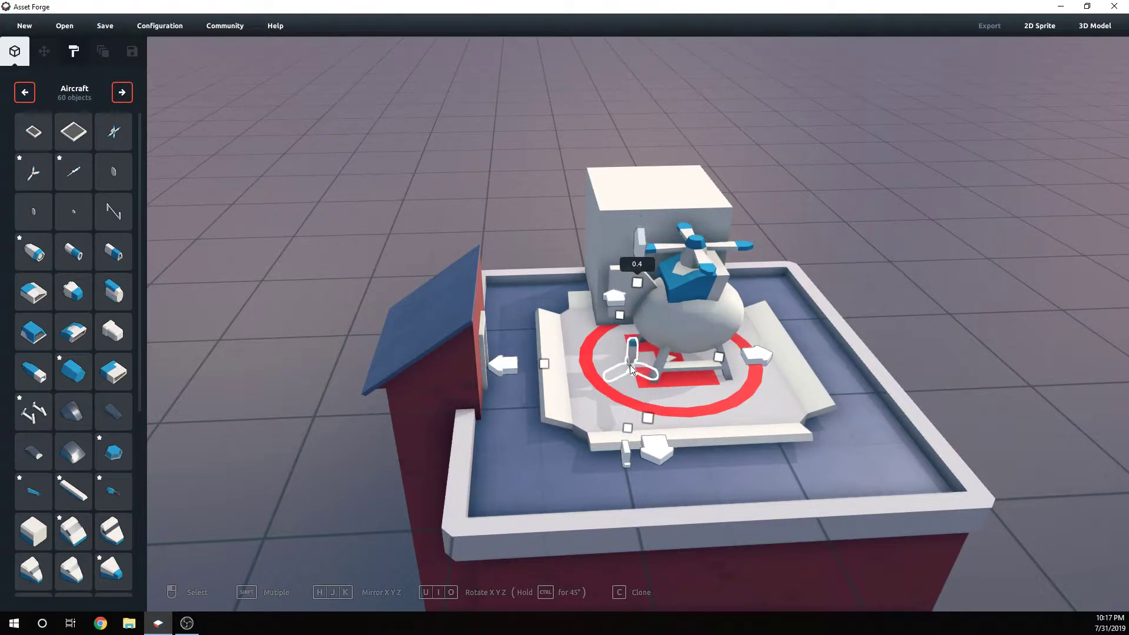
left_click_drag(641, 241, 651, 156)
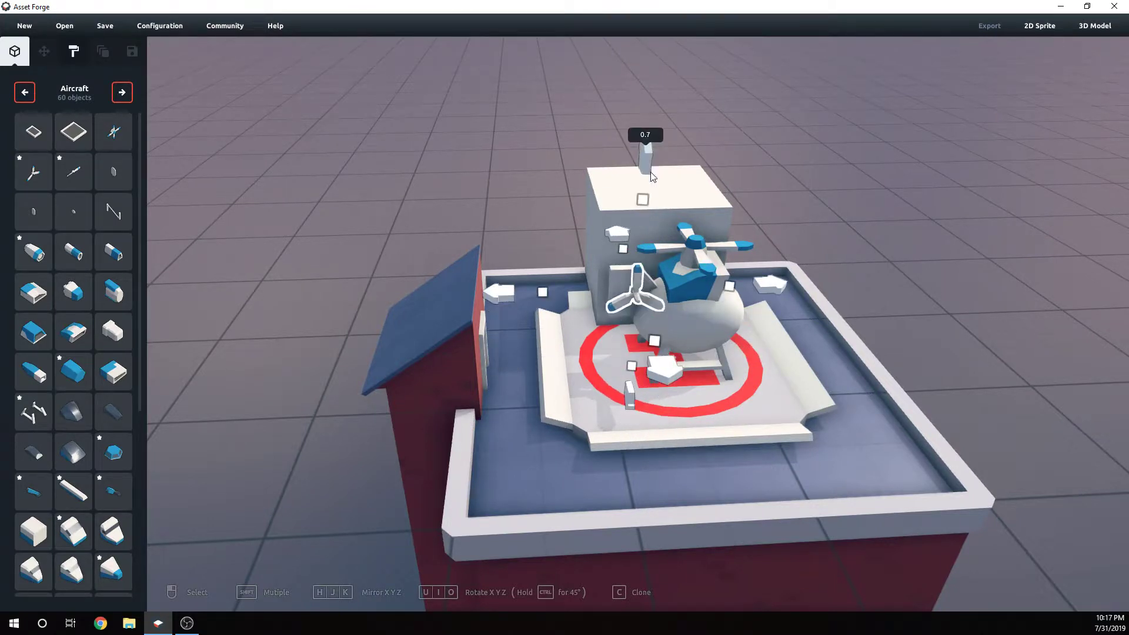
right_click_drag(700, 353, 697, 299)
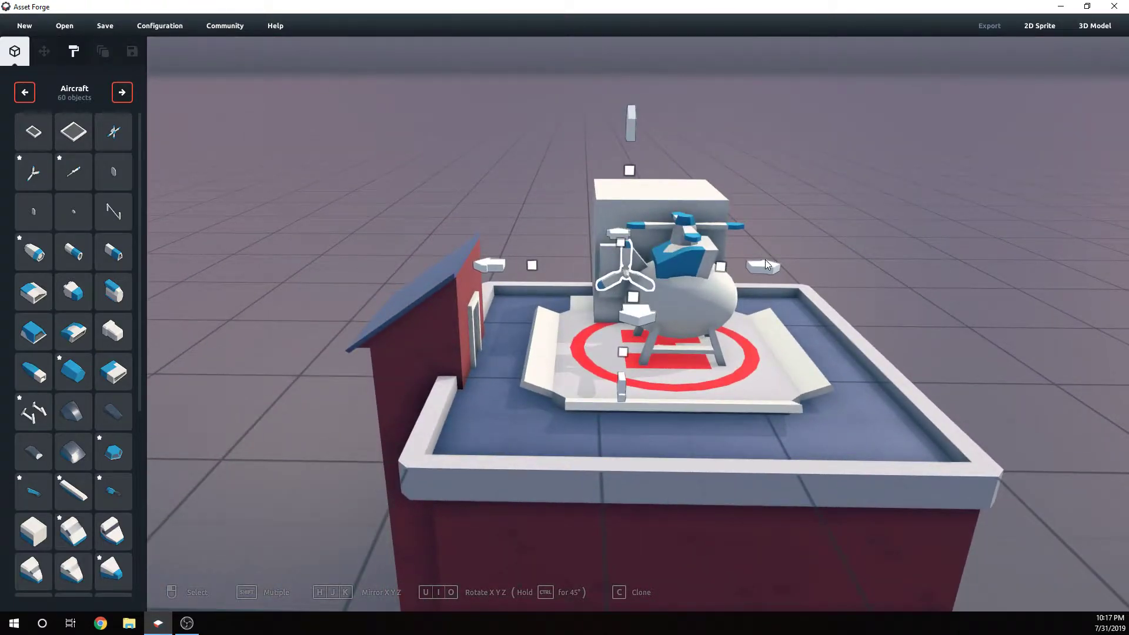
Reposition the small propeller horizontally beside the rear of the tail fin.
left_click_drag(765, 263, 746, 261)
right_click_drag(746, 260, 857, 352)
left_click_drag(763, 273, 797, 287)
right_click_drag(796, 287, 647, 271)
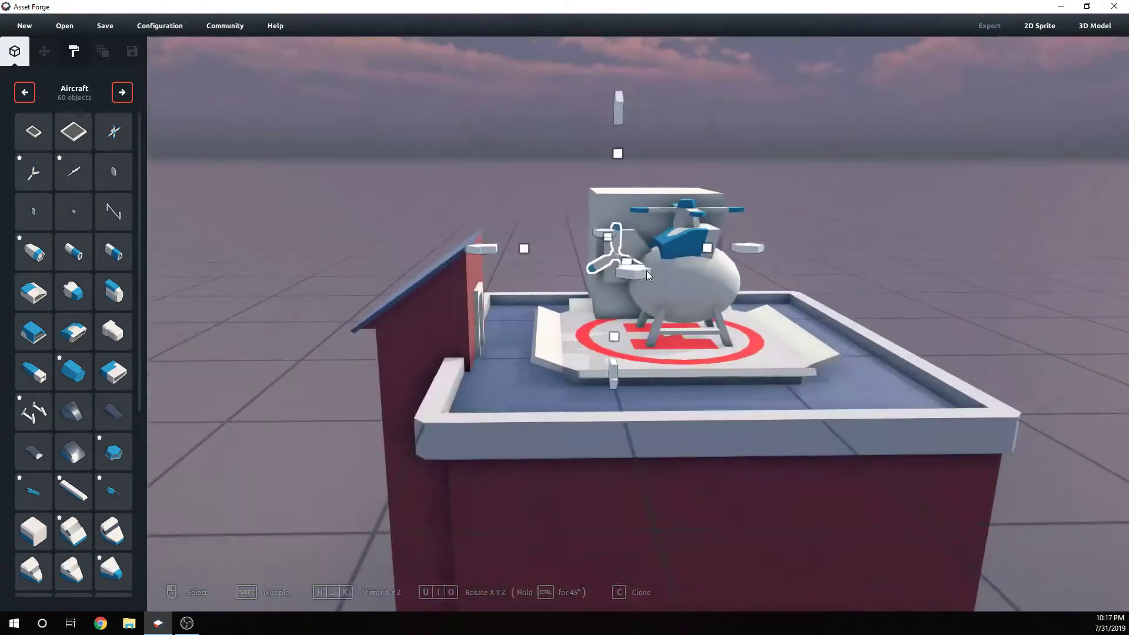
scroll(649, 298, "up", 2)
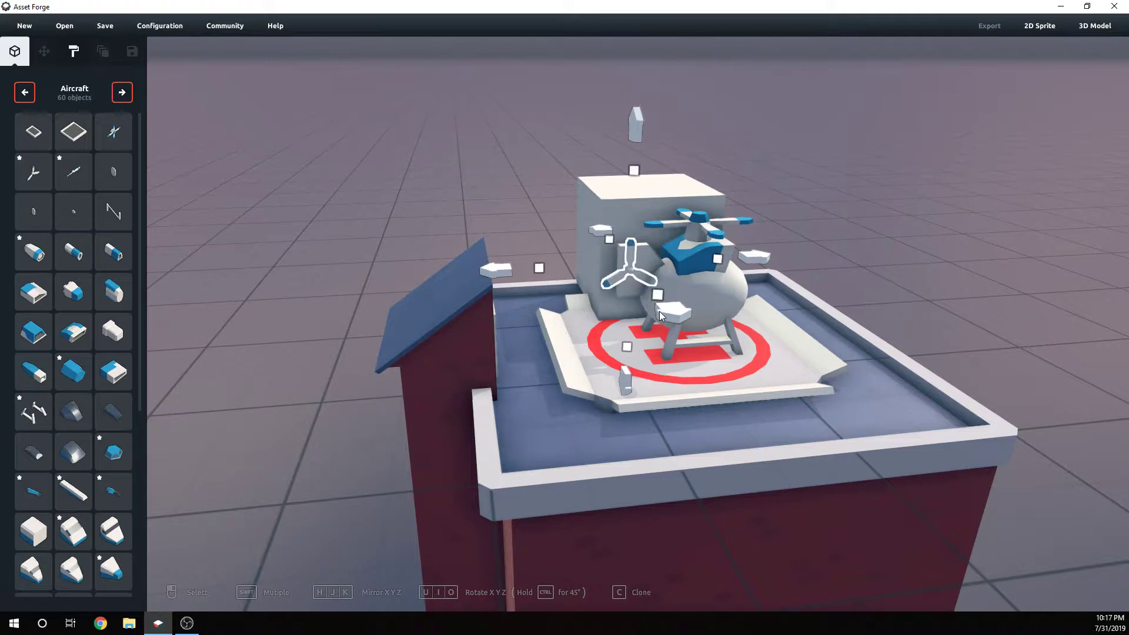
Rotate the tail propeller about the Z axis so that one blade points forward toward the body.
key("o")
key("o")
key("o")
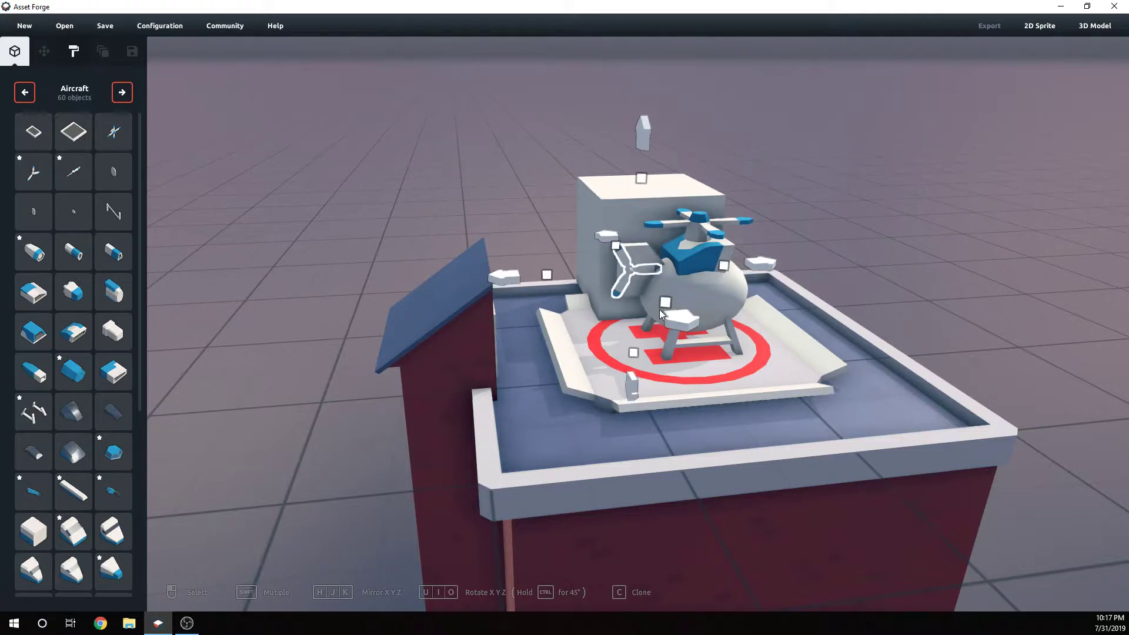
mouse_move(658, 310)
right_mouse_down()
mouse_move(631, 307)
mouse_move(647, 296)
mouse_move(646, 318)
right_mouse_up()
scroll(655, 306, "up", 3)
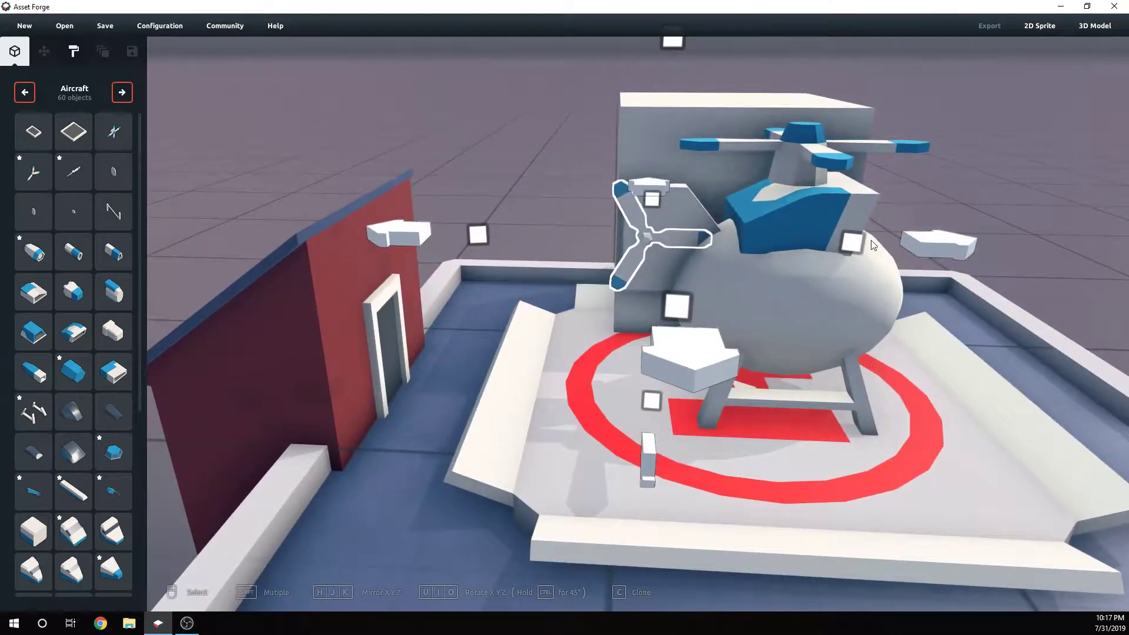
Adjust the tail propeller's position along the tail fin and its sideways offset from the fin's face.
left_click_drag(929, 239, 969, 243)
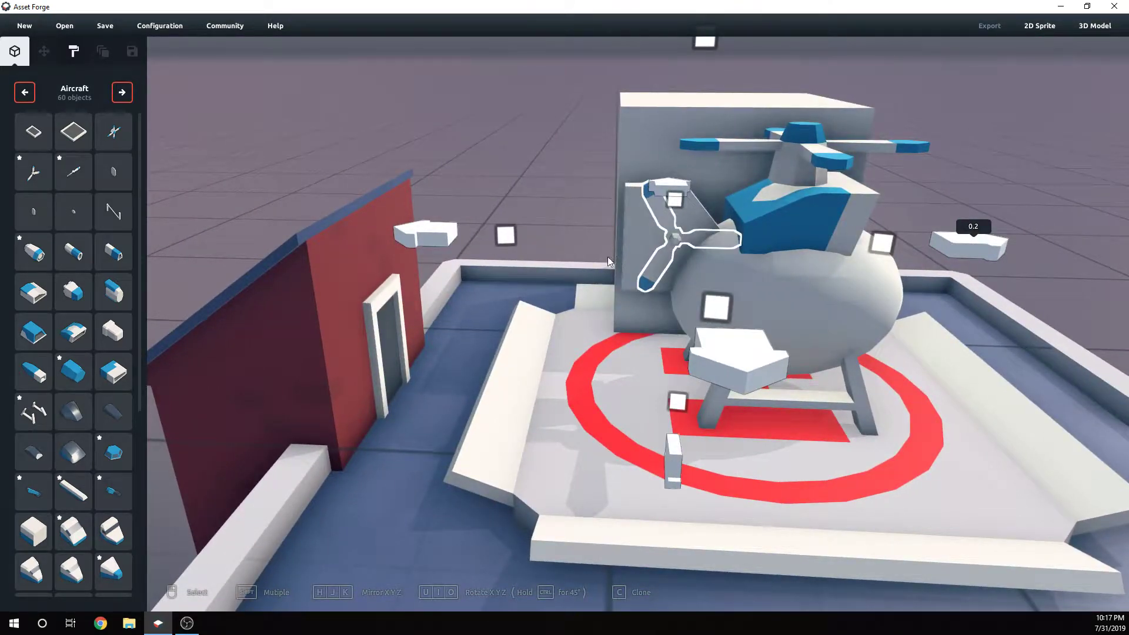
right_click_drag(608, 262, 636, 309)
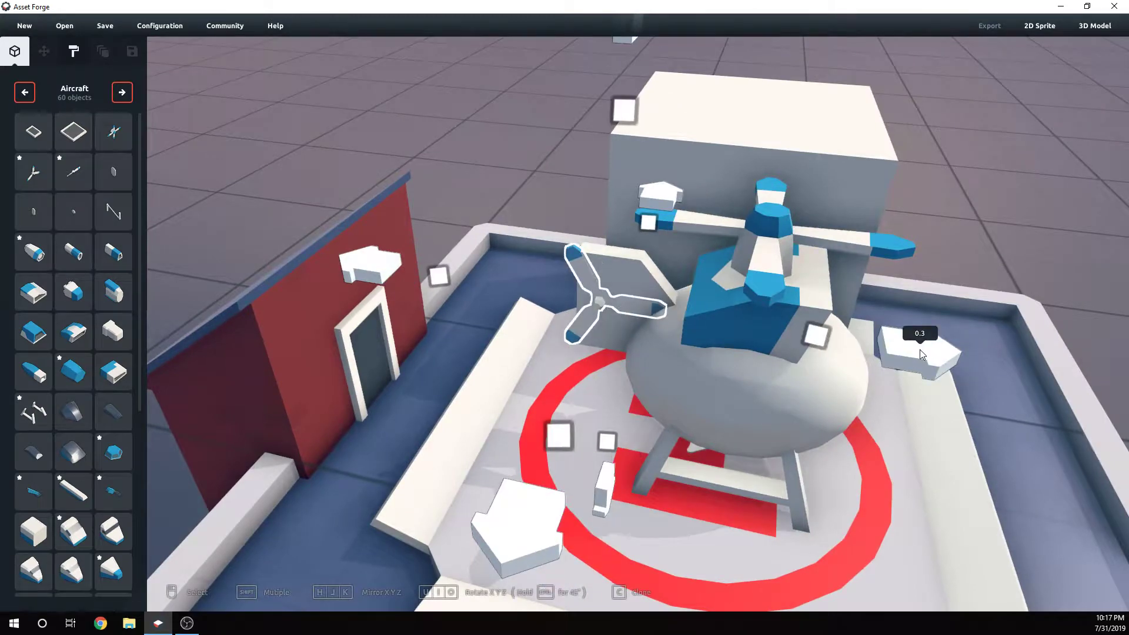
right_click_drag(743, 432, 836, 456)
left_click_drag(877, 566, 892, 587)
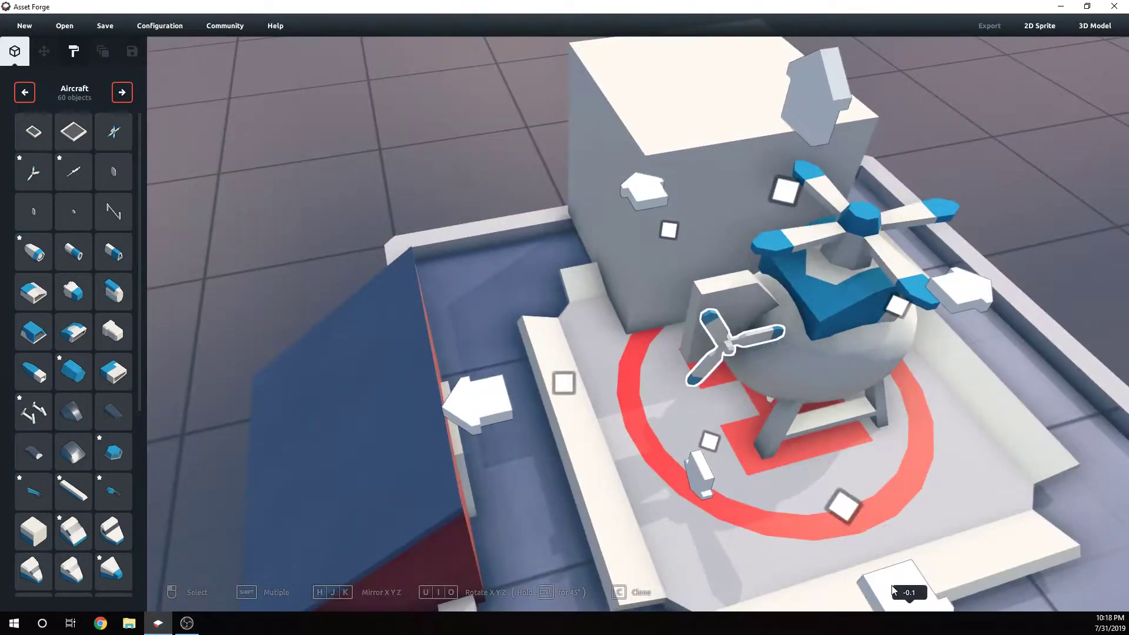
right_click_drag(878, 569, 766, 400)
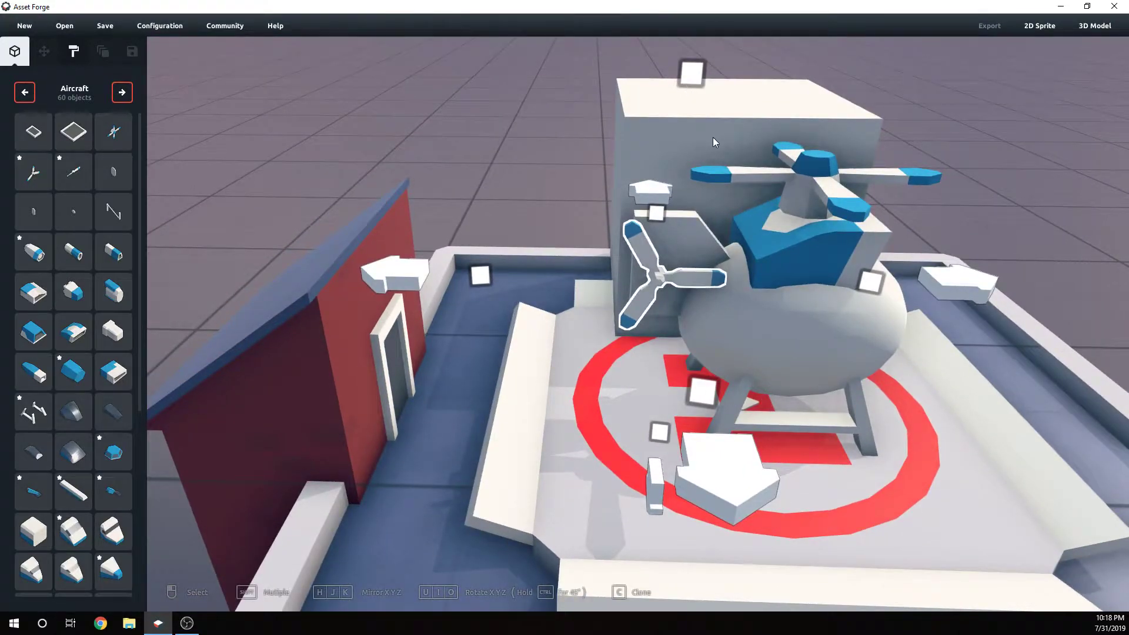
Lower the tail propeller slightly and fine-tune its front-to-back position on the tail fin.
scroll(713, 137, "down", 3)
mouse_move(666, 66)
left_mouse_down()
mouse_move(665, 51)
mouse_move(669, 71)
left_mouse_up()
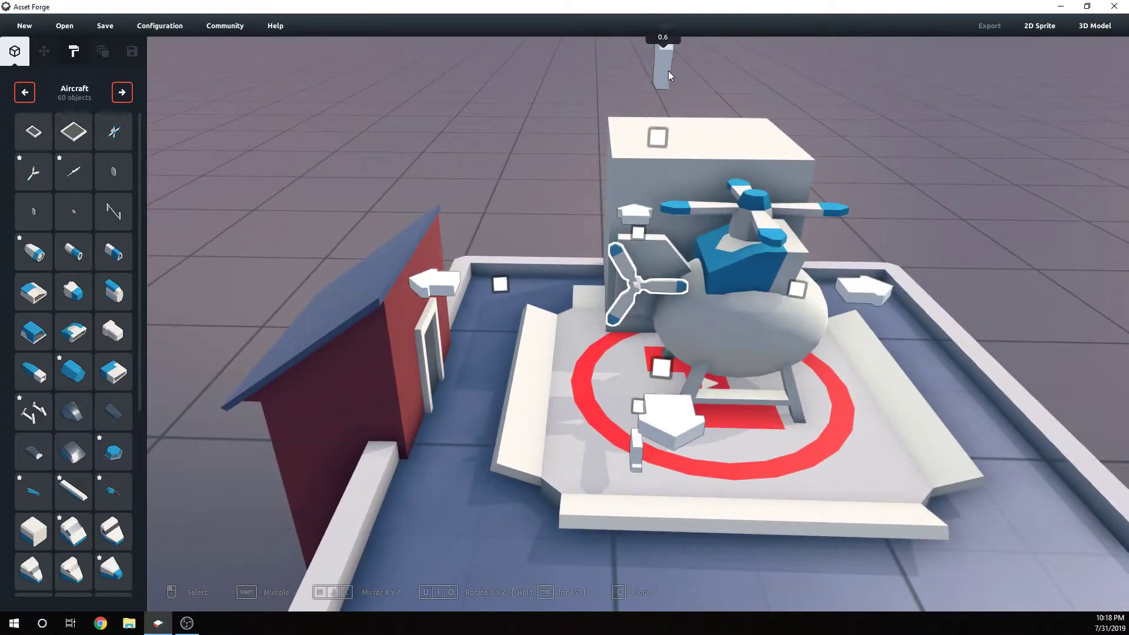
left_click_drag(875, 294, 860, 297)
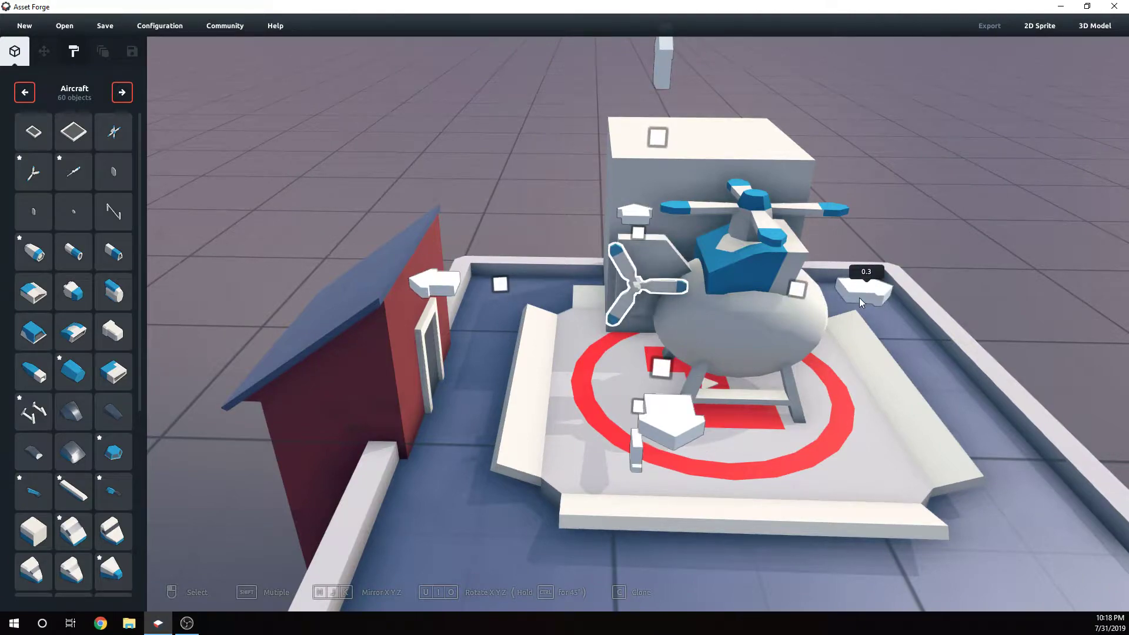
left_click(864, 400)
Move the tail propeller in against the face of the tail fin and adjust its sideways thickness.
right_click_drag(865, 400, 700, 412)
scroll(856, 339, "up", 3)
right_click_drag(414, 403, 665, 325)
right_click_drag(598, 376, 519, 344)
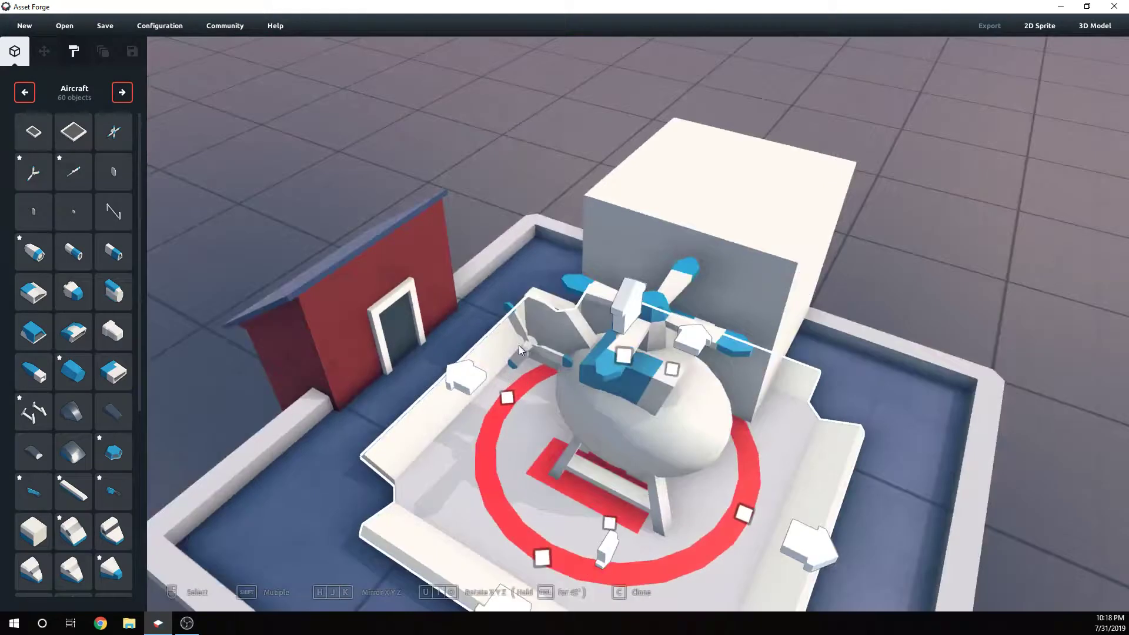
left_click(535, 339)
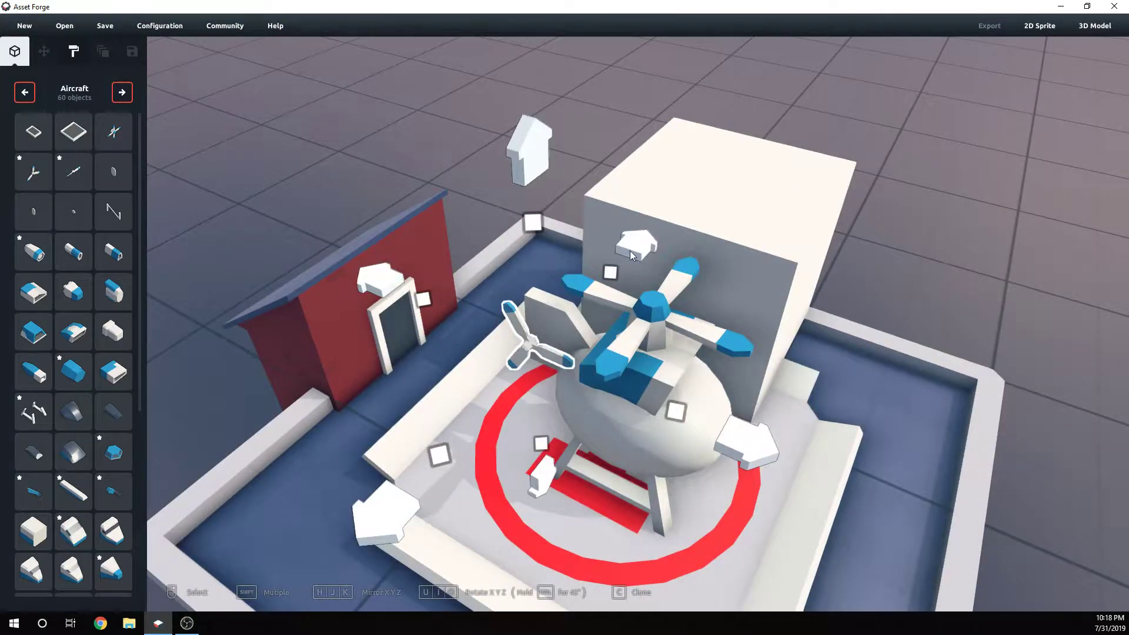
left_click_drag(630, 250, 647, 237)
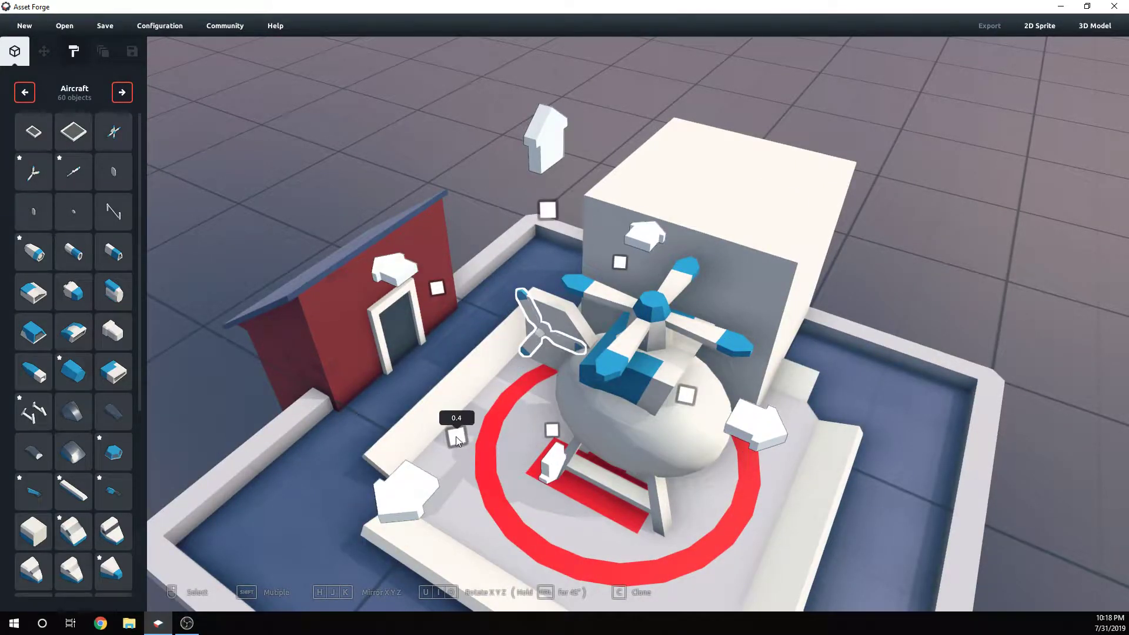
left_click_drag(457, 437, 432, 449)
Resize the tail propeller's length and its sideways thickness so that it sits close to the tail fin.
left_click(627, 430)
right_click_drag(647, 424, 647, 206)
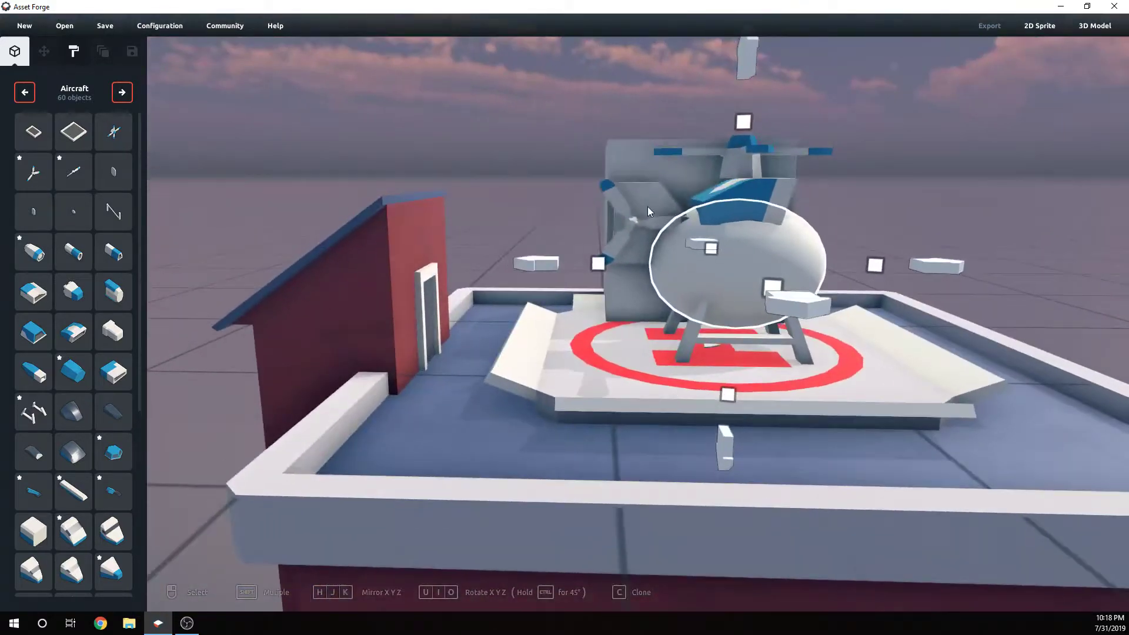
left_click(647, 224)
left_click(681, 223)
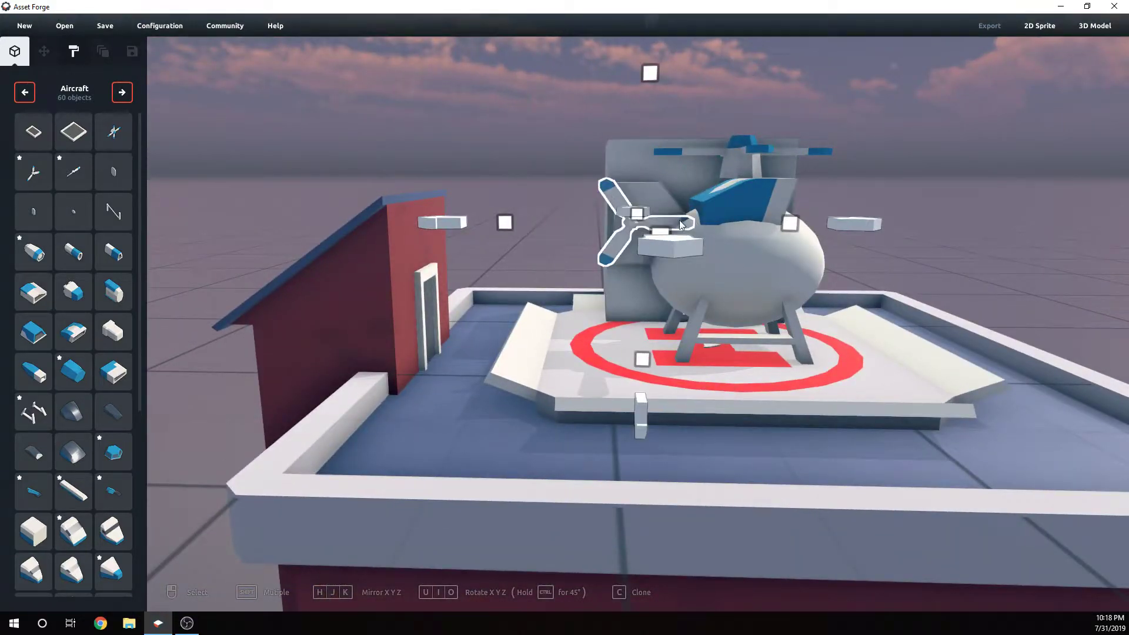
mouse_move(783, 226)
left_mouse_down()
mouse_move(765, 221)
mouse_move(799, 229)
left_mouse_up()
right_click_drag(799, 229, 757, 316)
key("u")
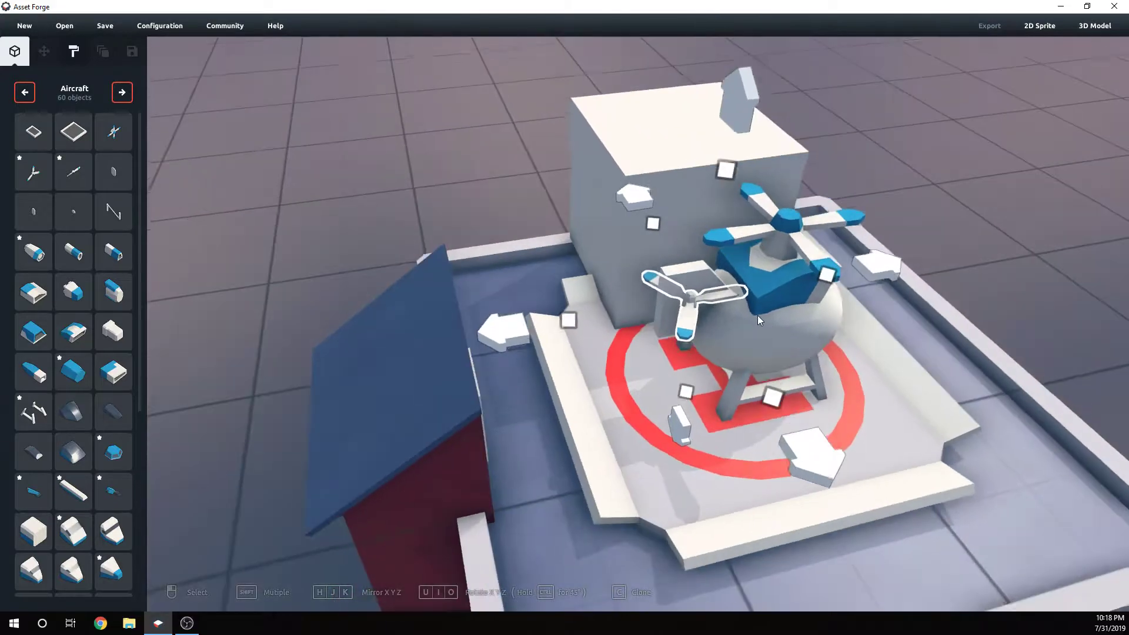
left_click_drag(777, 407, 758, 388)
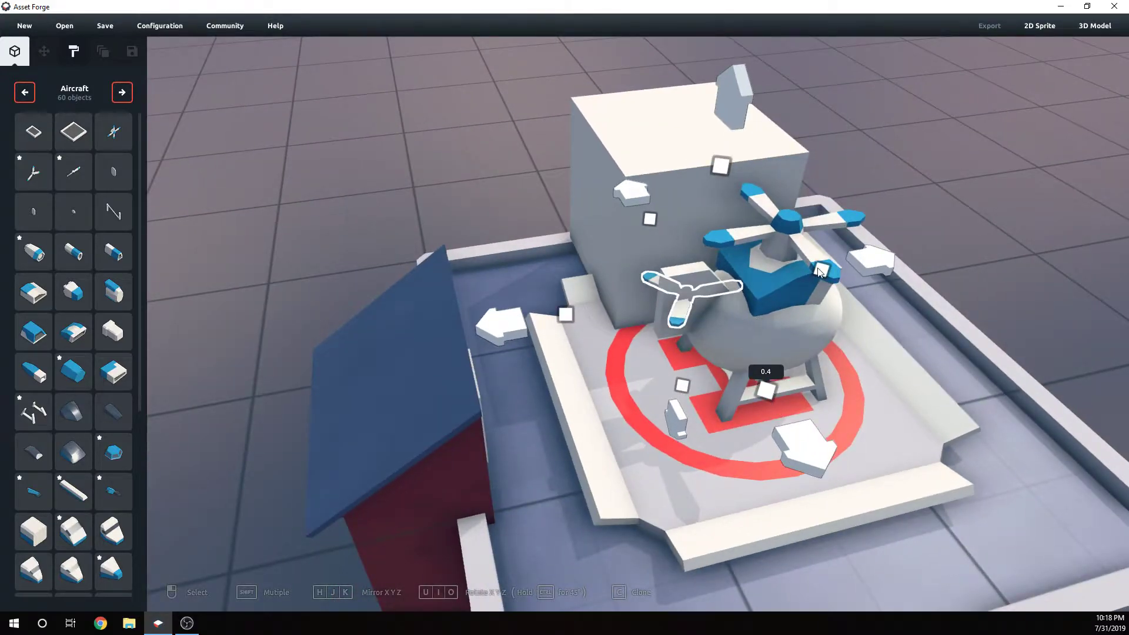
left_click_drag(821, 272, 803, 275)
right_click_drag(800, 270, 716, 355)
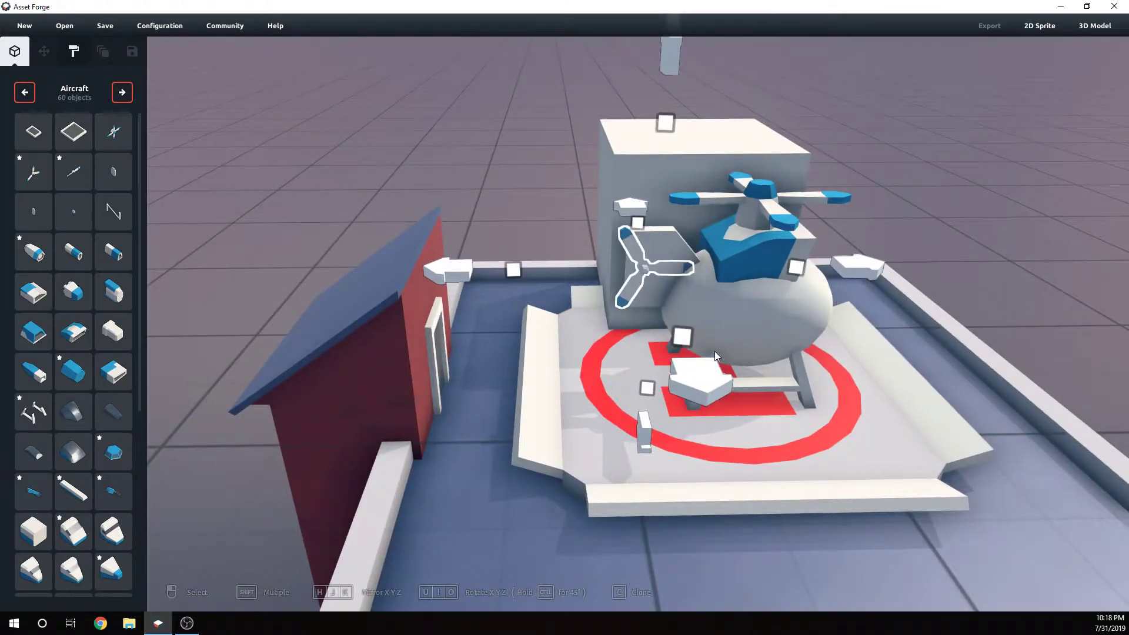
mouse_move(715, 352)
right_mouse_down()
mouse_move(759, 334)
mouse_move(737, 340)
mouse_move(708, 324)
mouse_move(700, 352)
right_mouse_up()
left_click(663, 227)
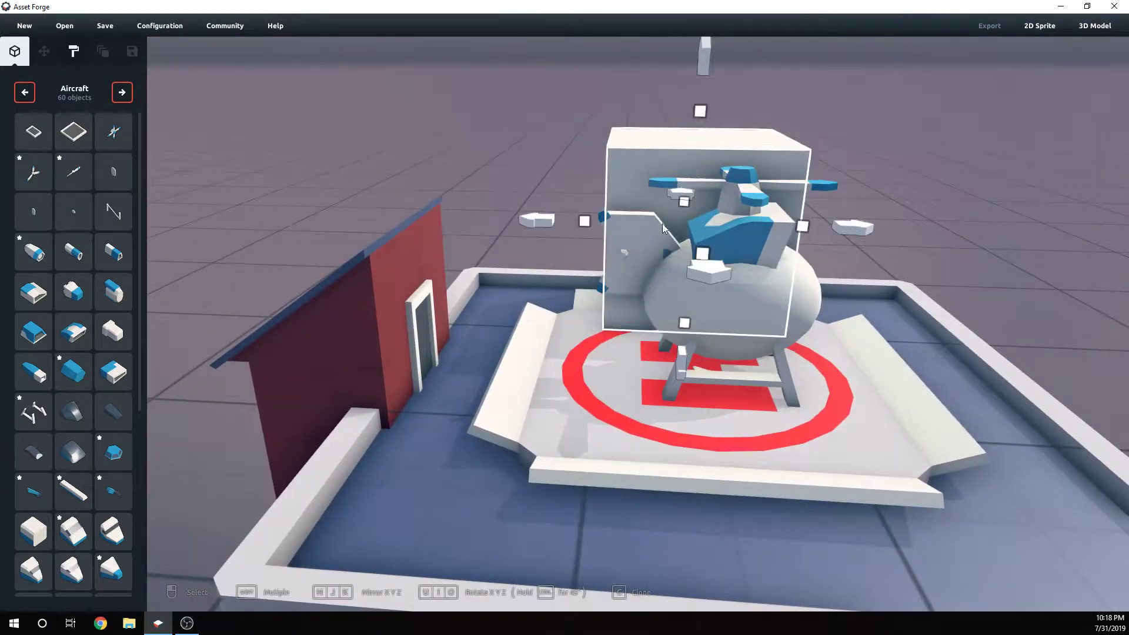
left_click_drag(710, 284, 723, 558)
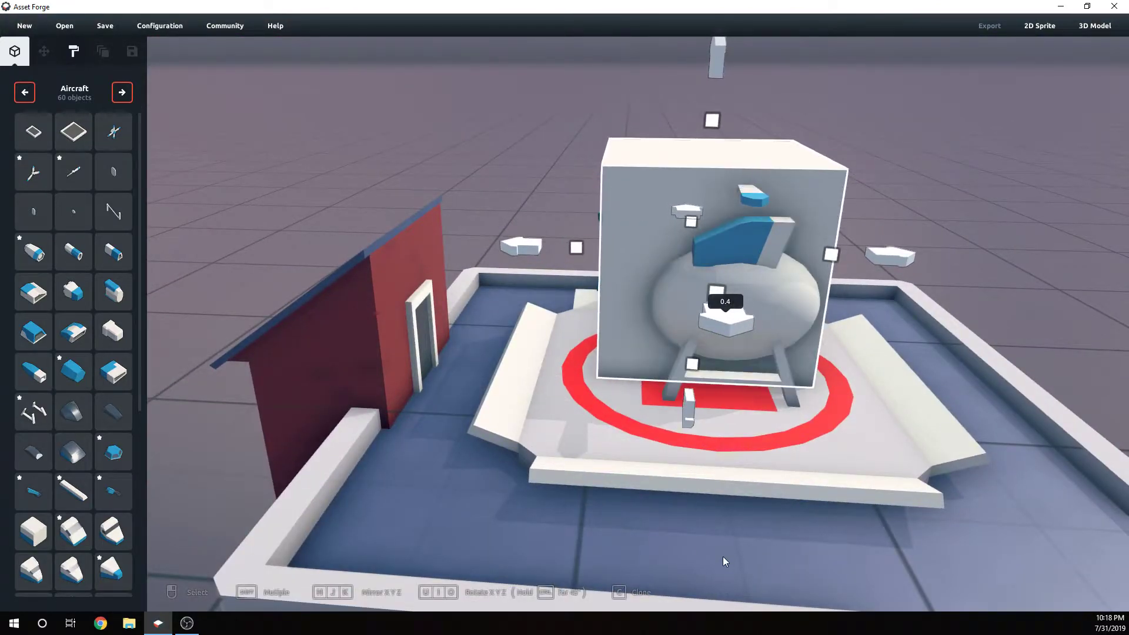
right_click_drag(723, 494, 652, 413)
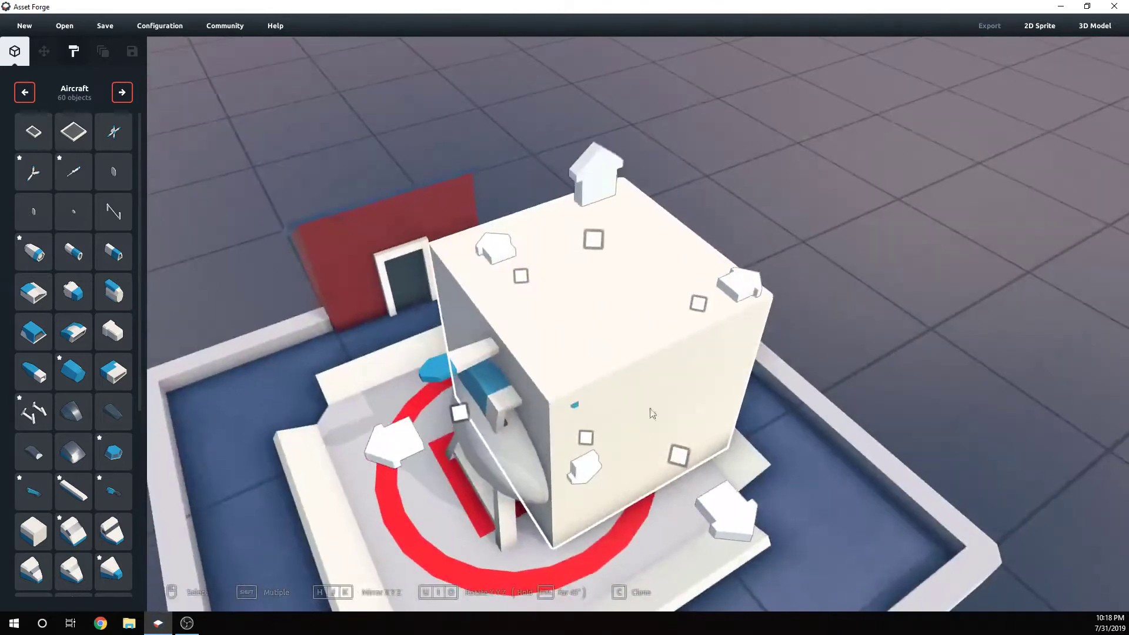
left_click_drag(733, 289, 834, 240)
right_click_drag(834, 240, 661, 369)
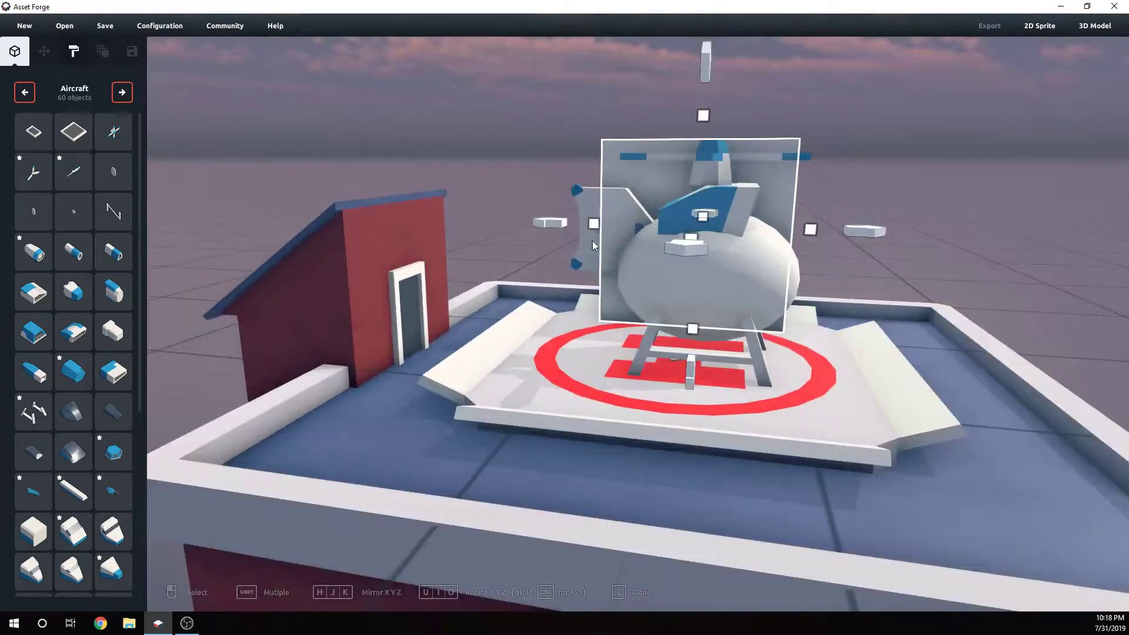
Reduce the tail propeller's length and height so that it is slightly smaller beside the tail fin.
left_click(588, 277)
right_click_drag(585, 278, 690, 341)
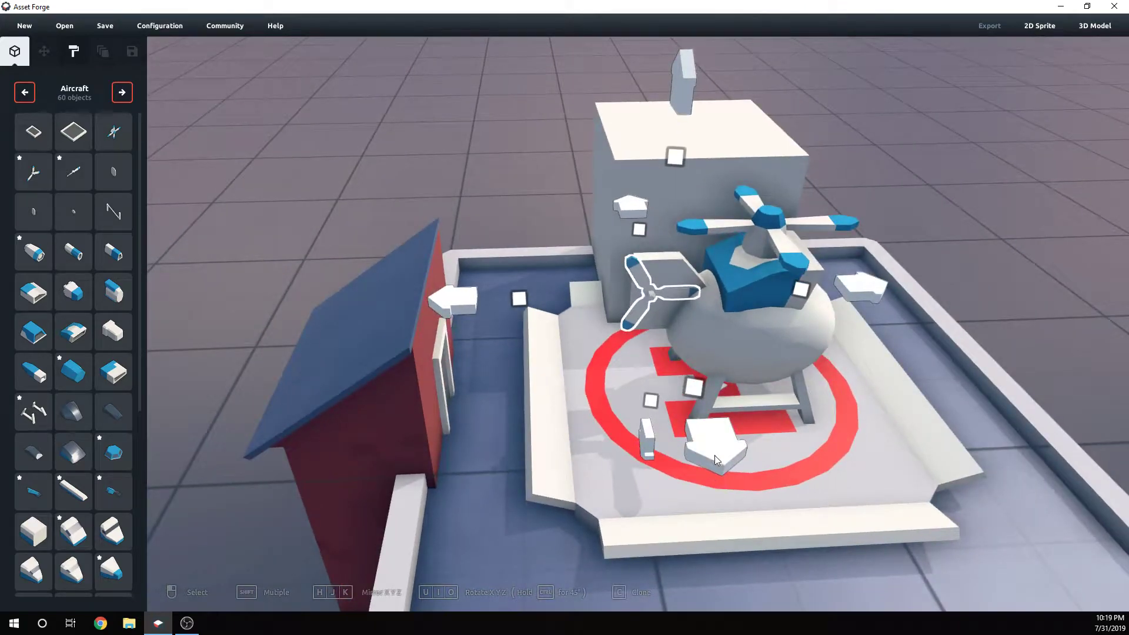
right_click_drag(771, 408, 764, 394)
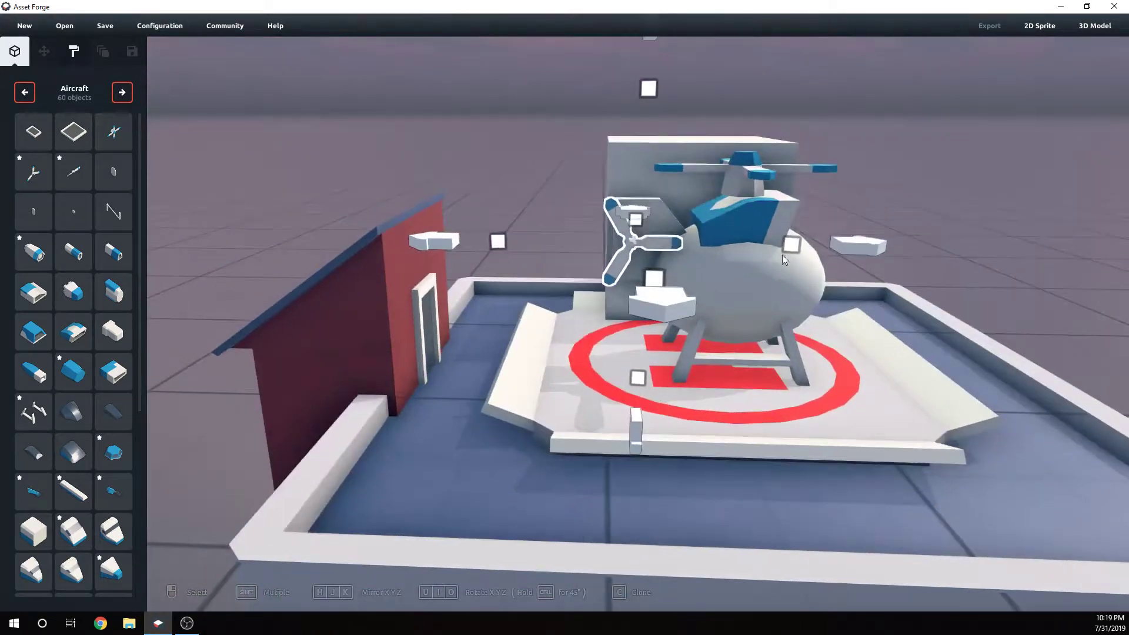
left_click_drag(777, 242, 770, 238)
left_click_drag(637, 87, 645, 126)
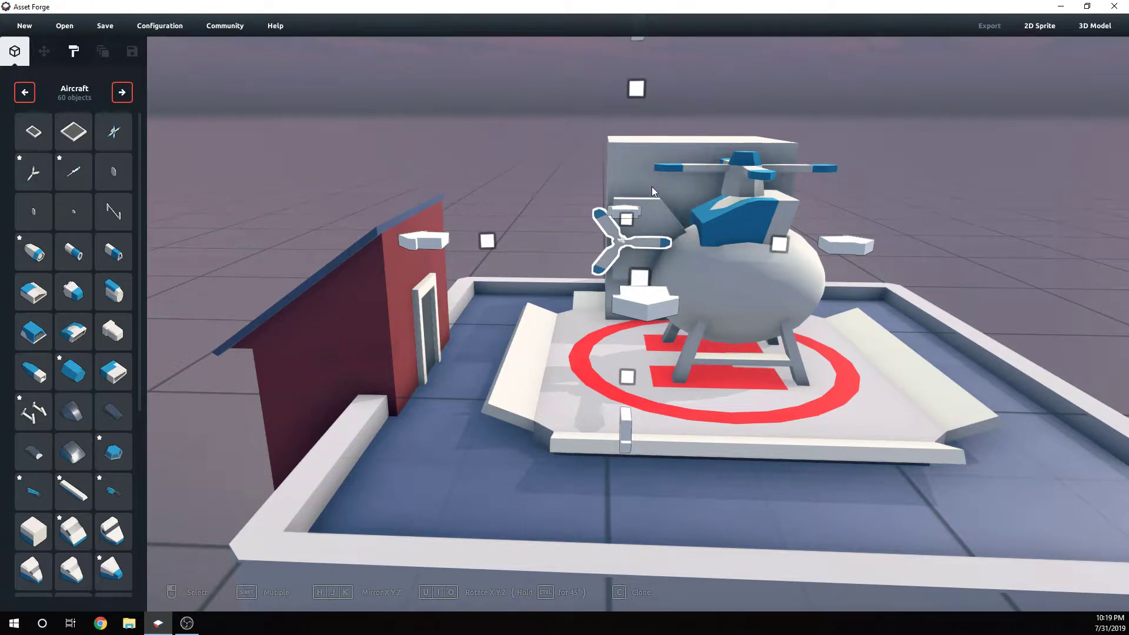
Turn the tail propeller half a turn about the Y axis and narrow it along the helicopter's length.
key("i")
key("i")
right_click_drag(650, 198, 647, 317)
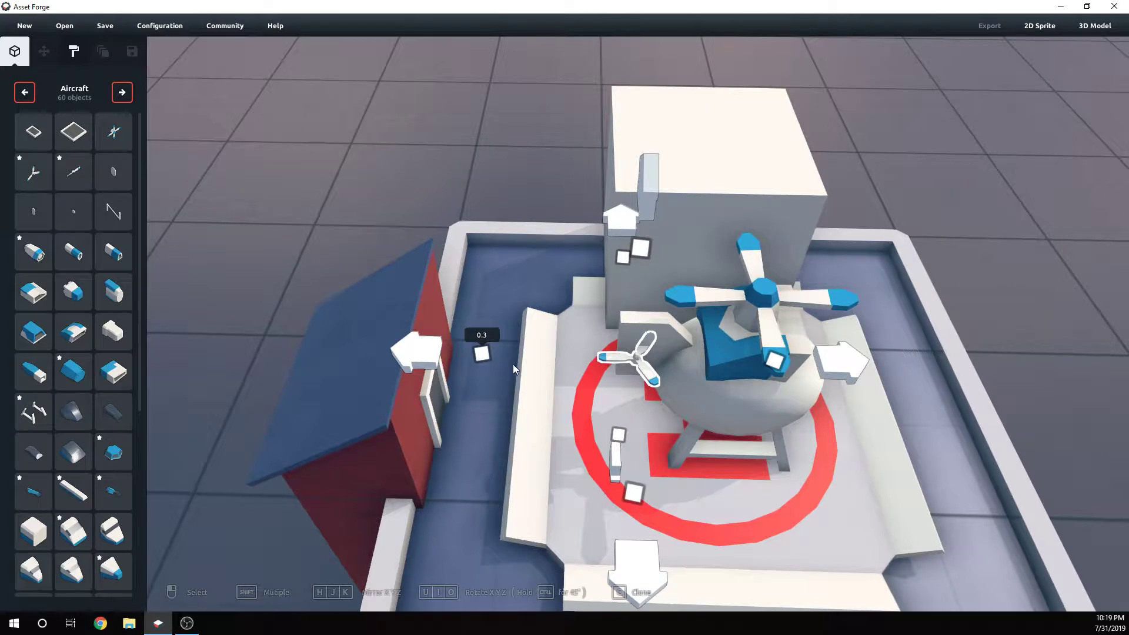
right_click_drag(513, 365, 609, 336)
Rotate the tail propeller back about the Y axis so that one blade points forward, and deselect it.
key("u")
key("i")
key("i")
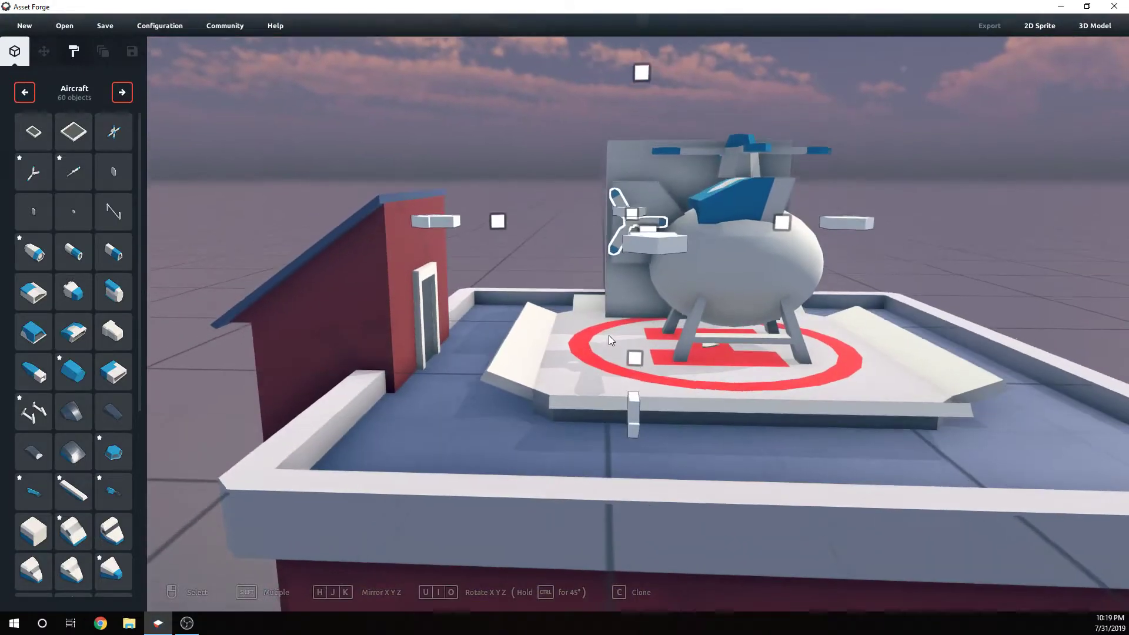
left_click(768, 318)
left_click(628, 223)
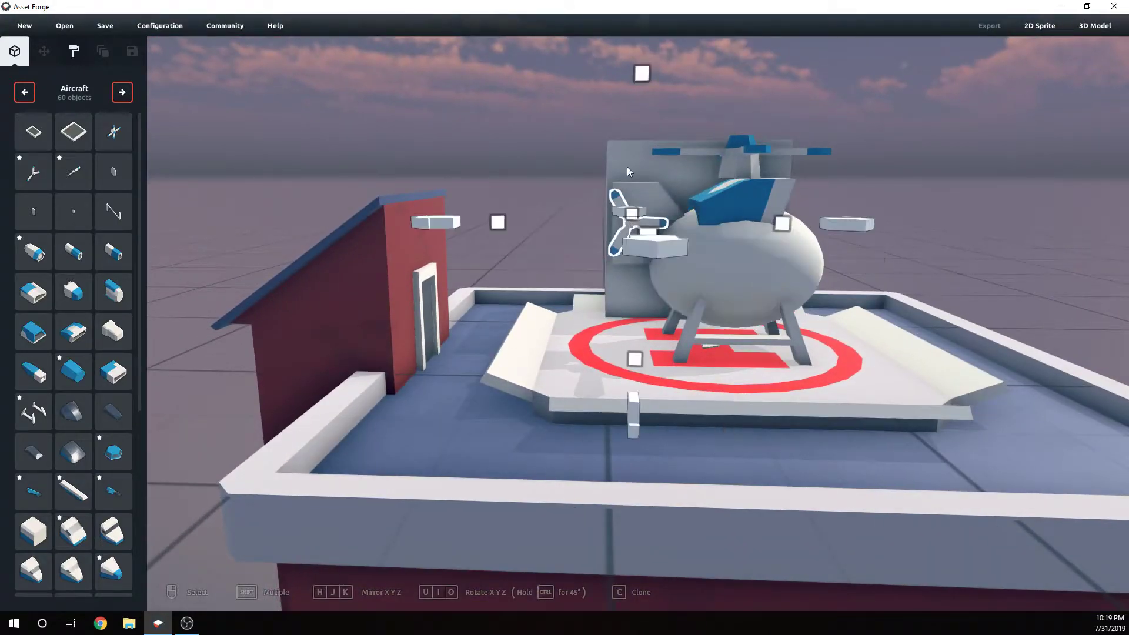
left_click(798, 336)
right_click_drag(798, 336, 879, 263)
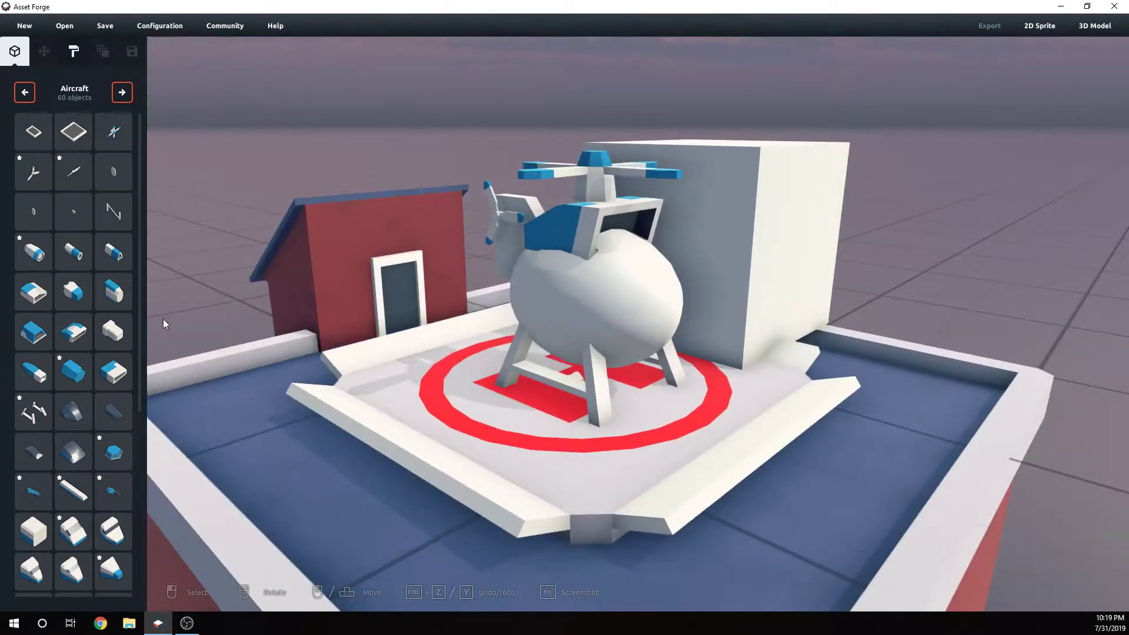
Switch the object library from Aircraft to the Primitives category.
left_click(22, 93)
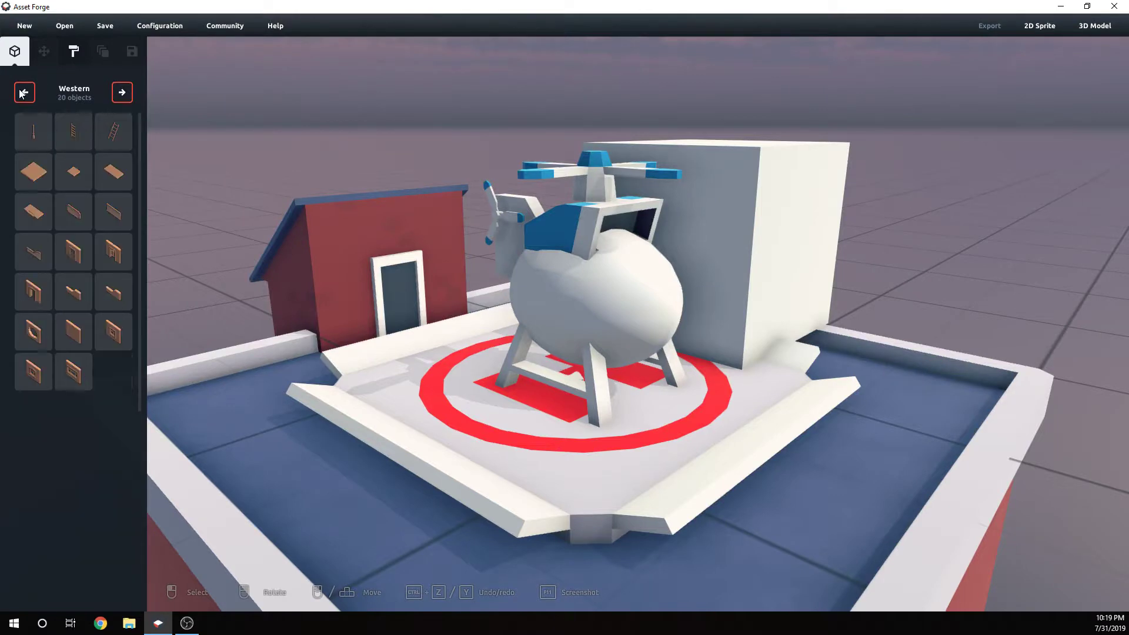
left_click(23, 92)
left_click(24, 92)
left_click(24, 92)
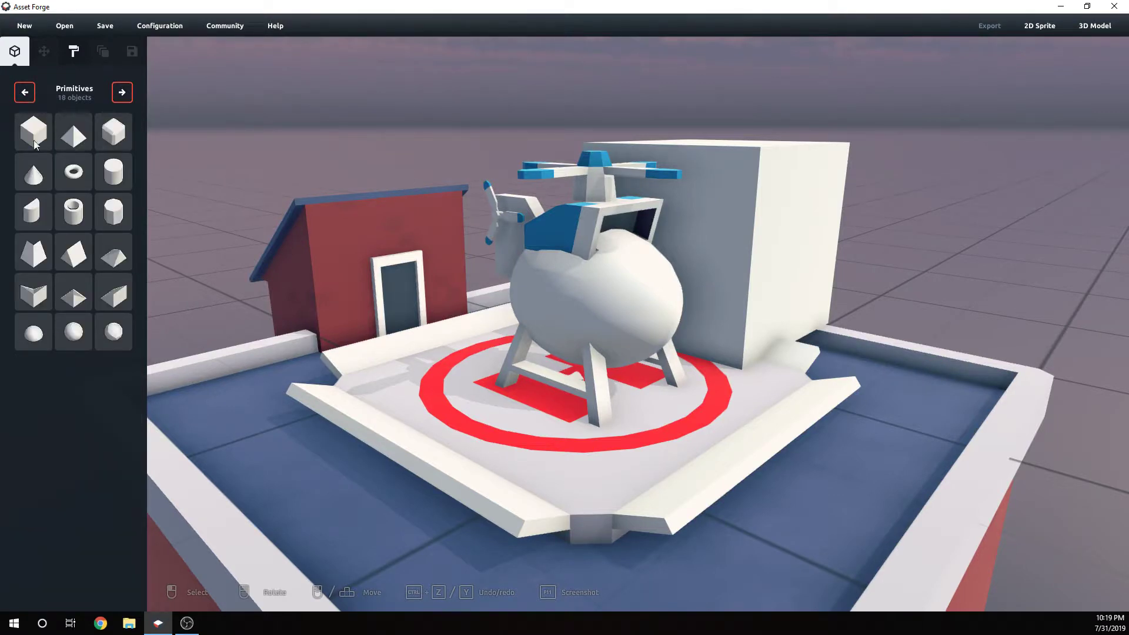
Try a half-sphere primitive beneath the helicopter's body, narrowed from both sides along one horizontal direction.
left_click(38, 339)
right_click_drag(747, 334, 513, 370)
right_click_drag(415, 414, 518, 418)
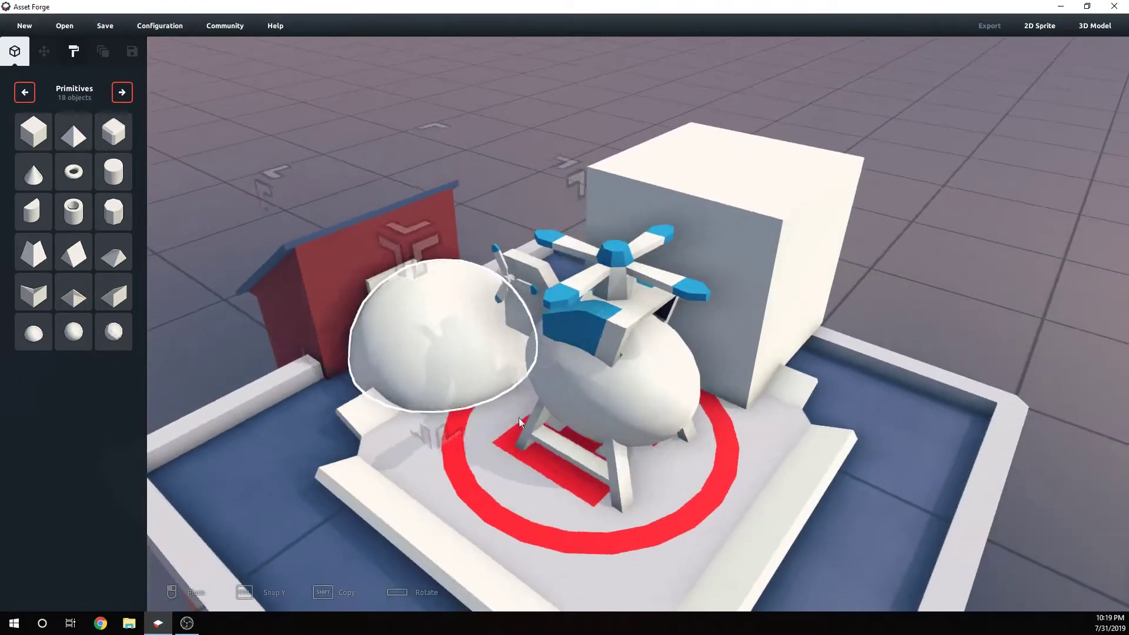
left_click(682, 478)
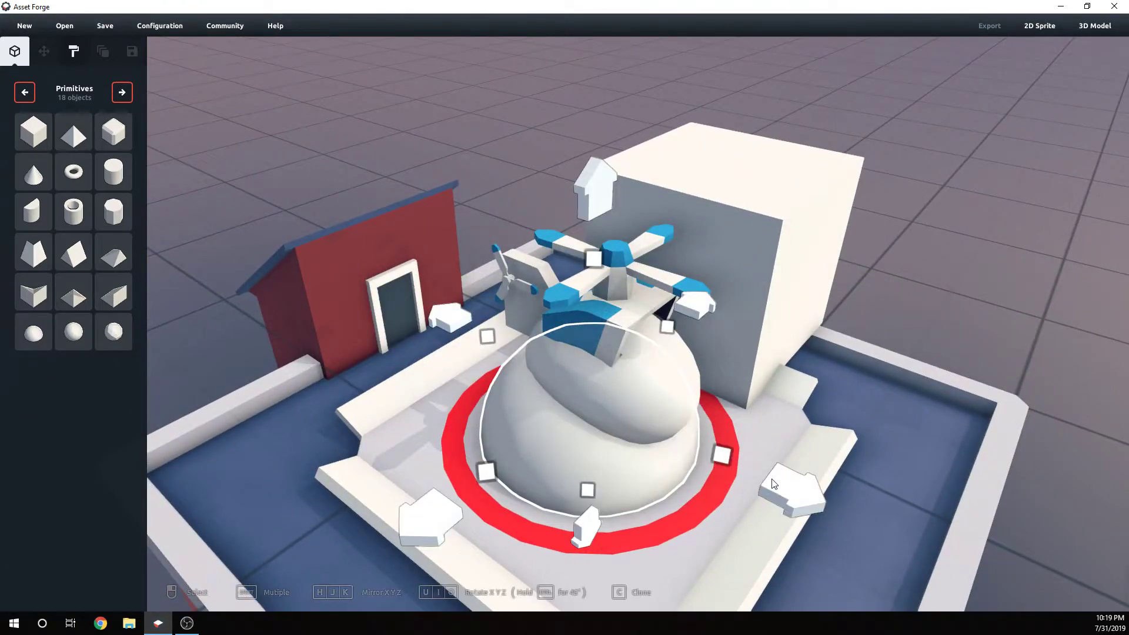
left_click_drag(725, 457, 647, 420)
left_click_drag(466, 326, 525, 375)
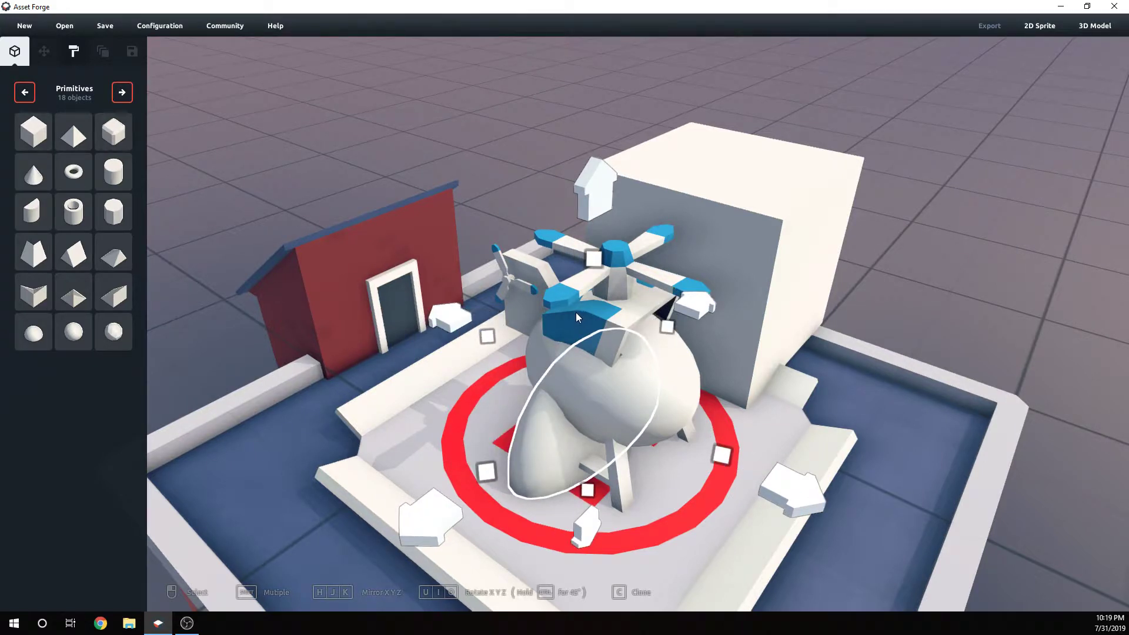
Try rotating the half-sphere about the Y and X axes, raising it to the front of the body and trimming its size.
key("i")
key("i")
key("u")
key("u")
key("u")
key("u")
key("u")
right_click_drag(580, 333, 628, 334)
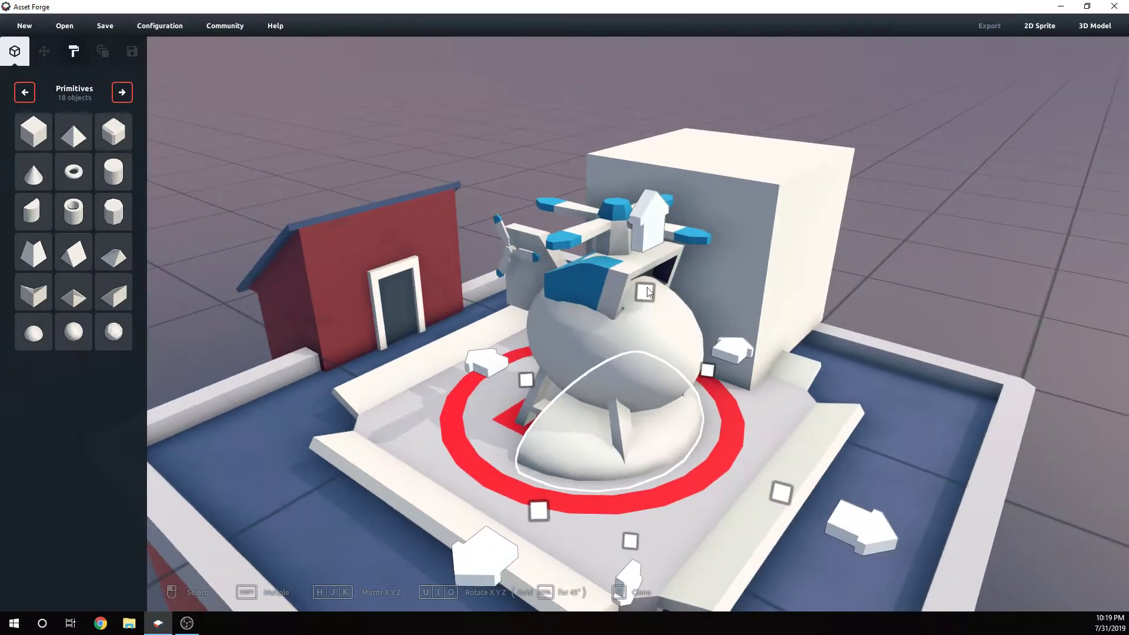
left_click_drag(647, 230, 631, 132)
right_click_drag(652, 188, 559, 297)
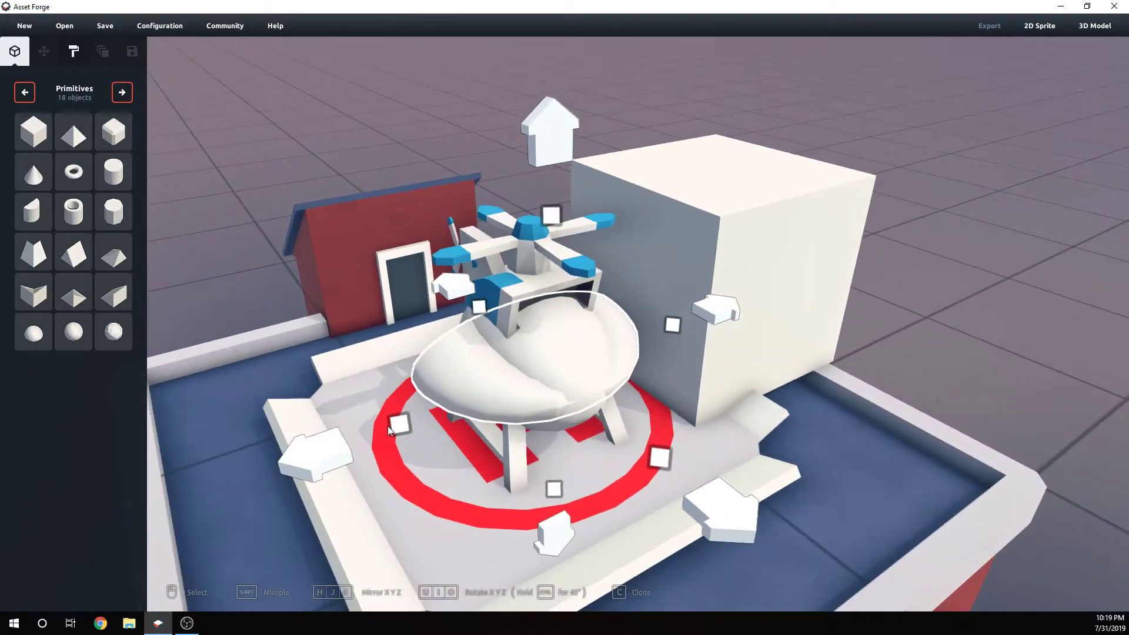
left_click_drag(400, 423, 432, 406)
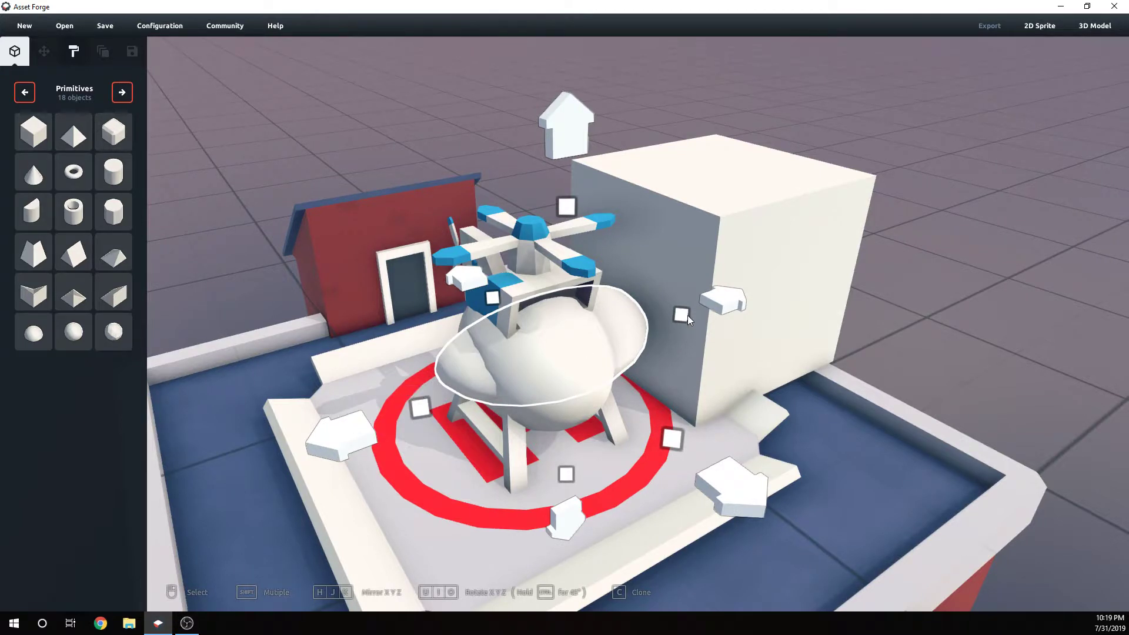
Undo the half-sphere's resizing and remaining changes until it is removed from the helicopter.
key("ctrl+z")
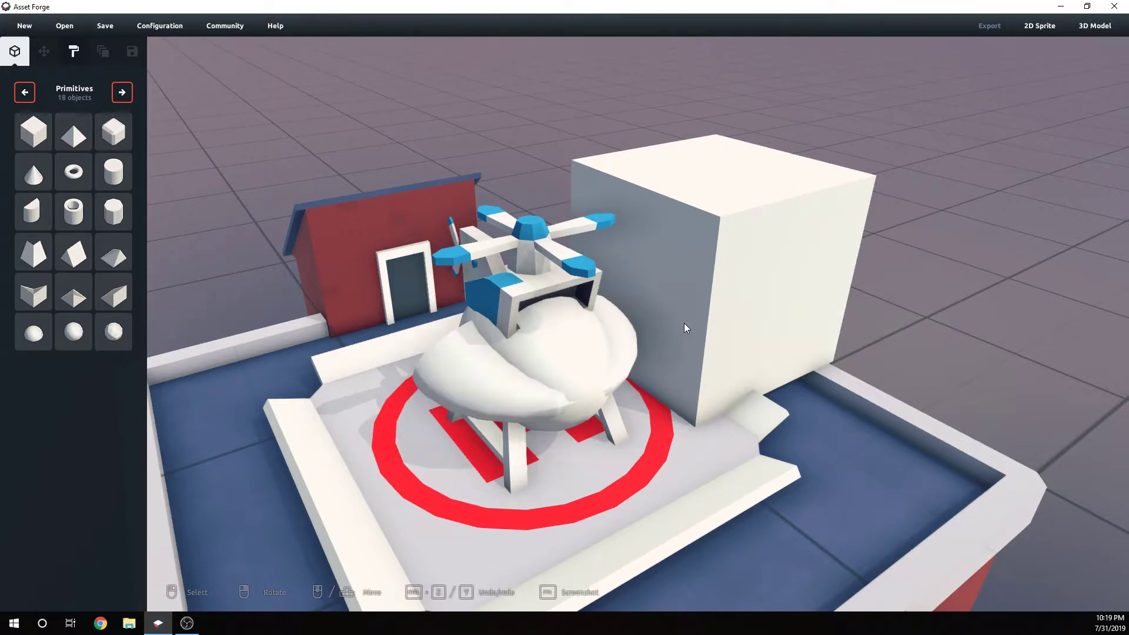
left_click(514, 384)
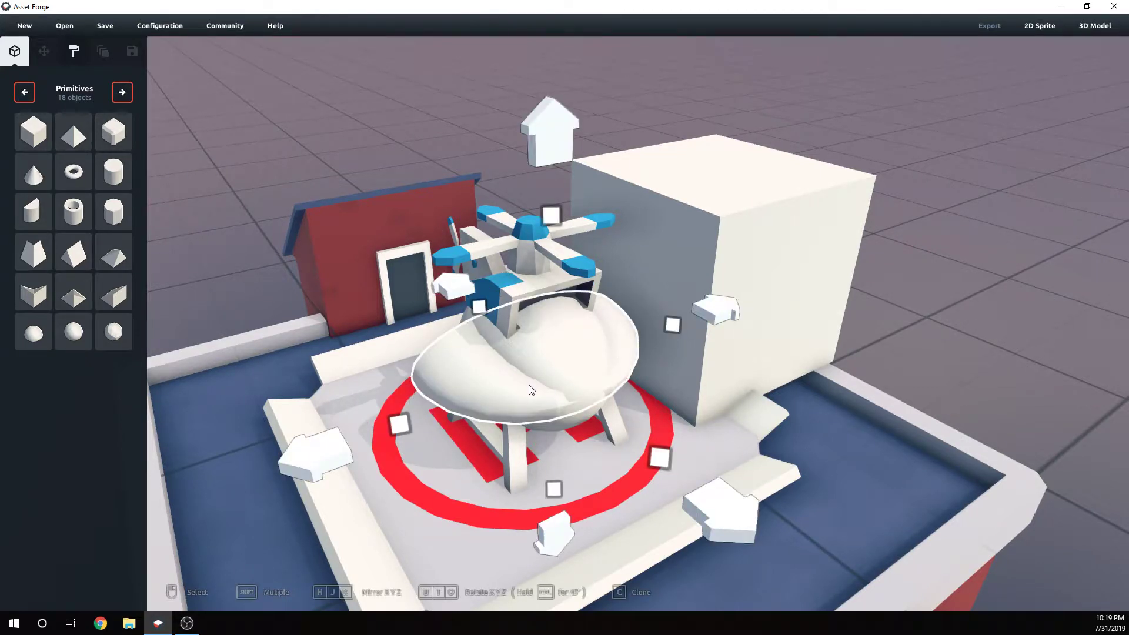
key("ctrl+z")
Place a new half-sphere primitive beneath the helicopter's body and shrink both of its horizontal dimensions to 0.5.
left_click_drag(33, 333, 560, 449)
right_click_drag(560, 449, 747, 439)
left_click_drag(746, 441, 588, 387)
left_click_drag(471, 331, 515, 366)
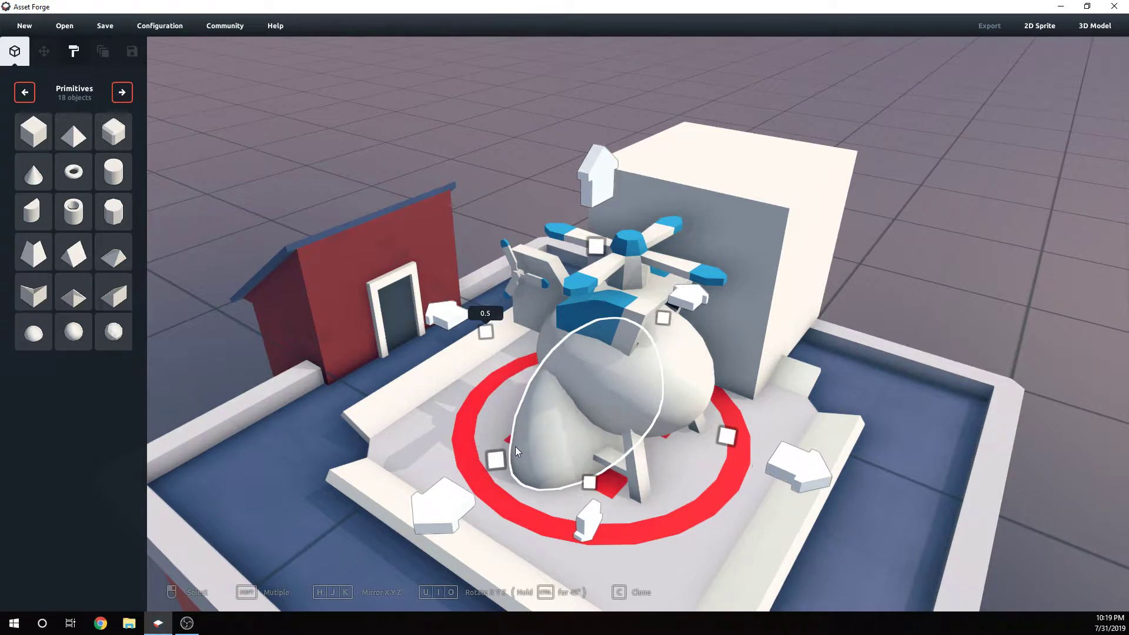
left_click_drag(499, 457, 623, 368)
left_click_drag(675, 315, 610, 365)
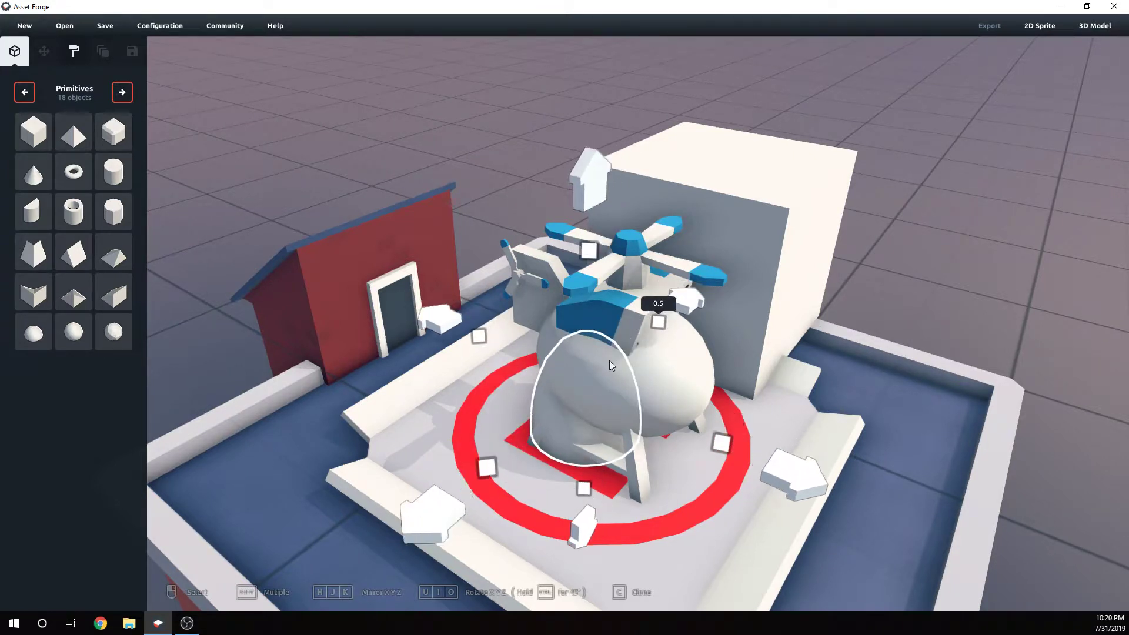
Reduce the half-sphere's height and width further and rotate it about the X axis.
left_click_drag(589, 250, 610, 433)
left_click_drag(717, 472, 638, 452)
right_click_drag(636, 447, 606, 441)
key("u")
key("u")
key("u")
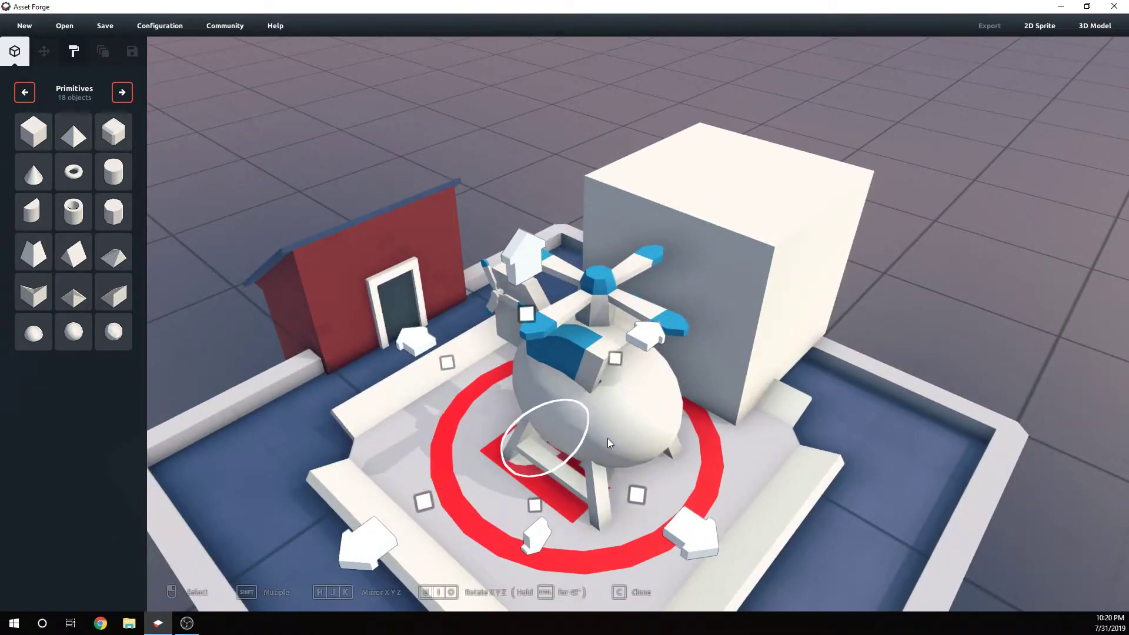
Try raising the half-sphere and moving it forward onto the front of the helicopter's body.
left_click_drag(566, 281, 555, 148)
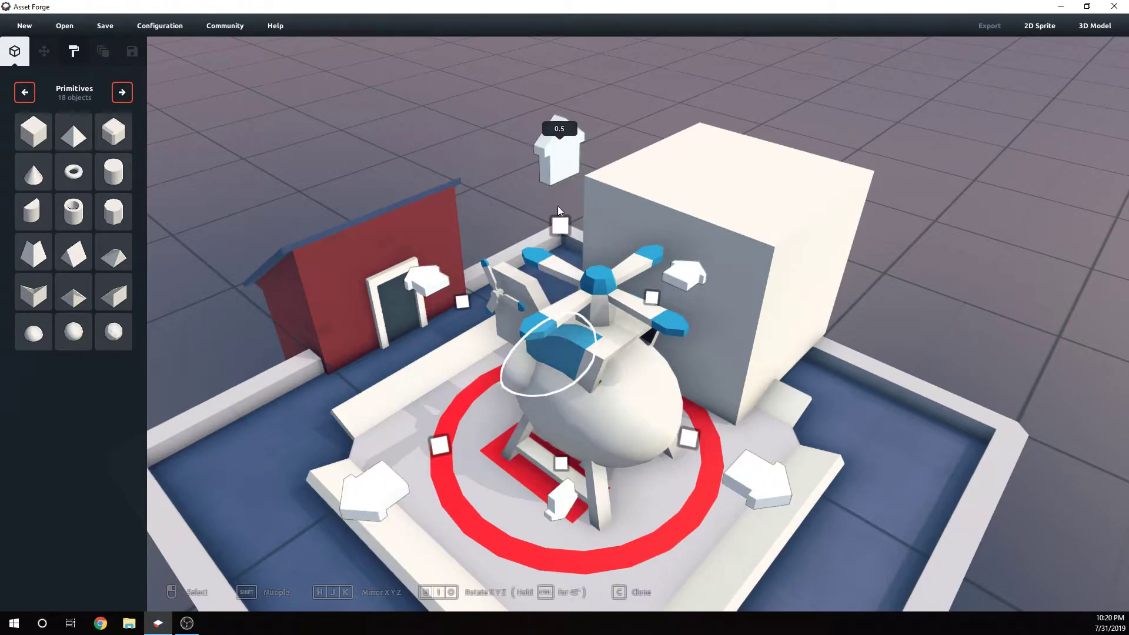
left_click(764, 509)
left_click(521, 379)
left_click_drag(741, 469, 782, 484)
right_click_drag(783, 484, 663, 351)
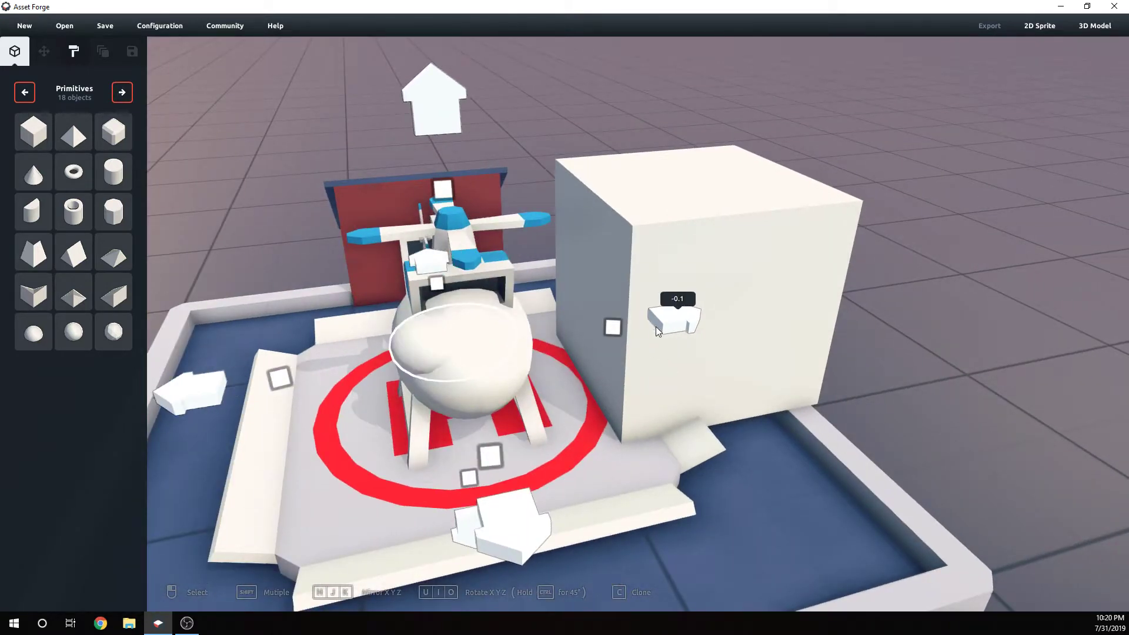
Try adjusting the half-sphere's width and height at the front of the body, and remove it from the helicopter.
mouse_move(617, 331)
left_mouse_down()
mouse_move(596, 334)
mouse_move(609, 338)
left_mouse_up()
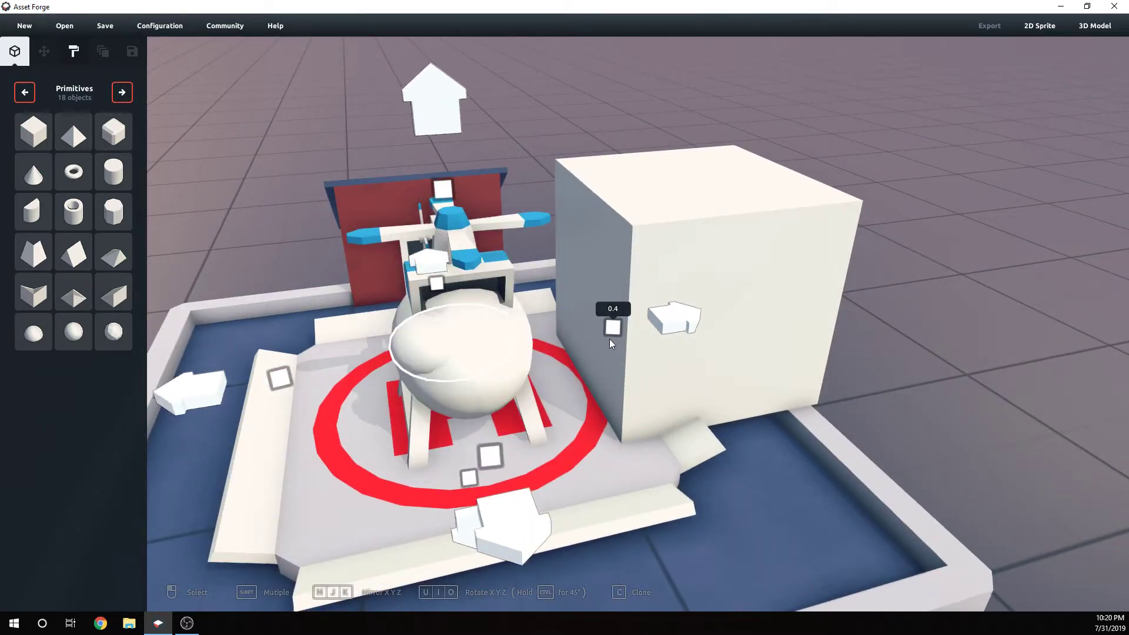
left_click_drag(443, 190, 444, 170)
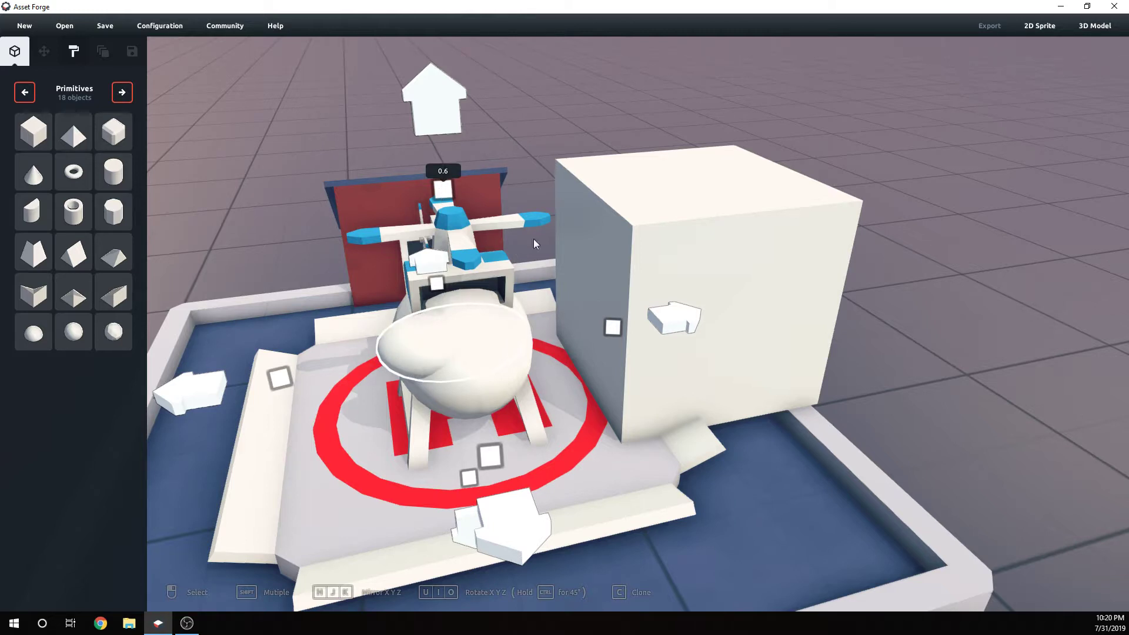
mouse_move(684, 324)
left_mouse_down()
mouse_move(707, 323)
mouse_move(679, 323)
left_mouse_up()
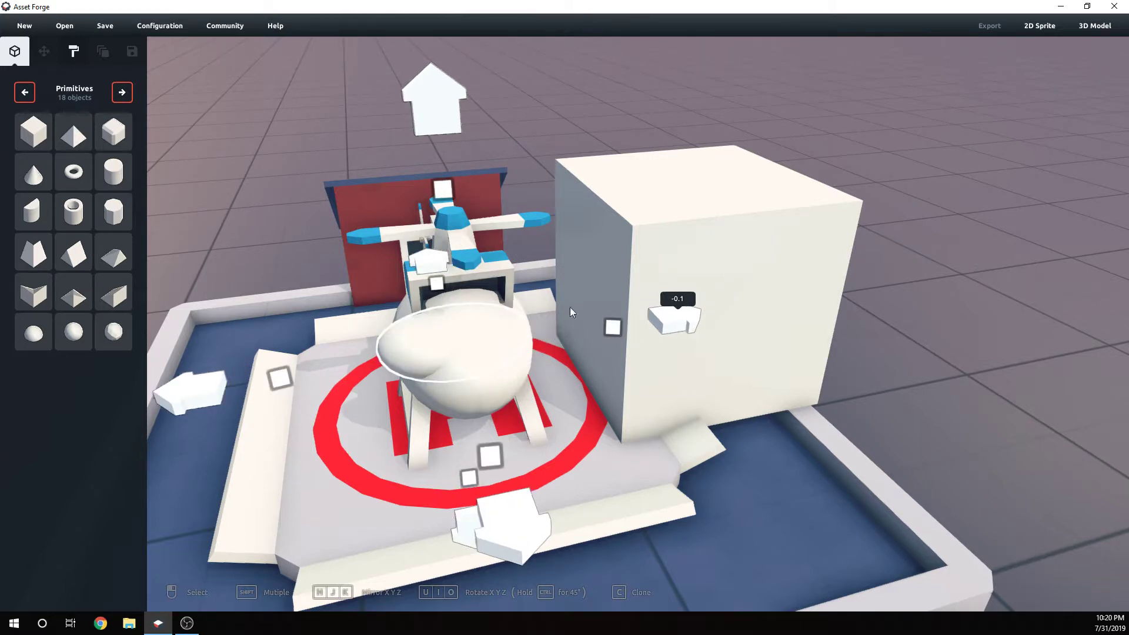
left_click_drag(442, 189, 464, 238)
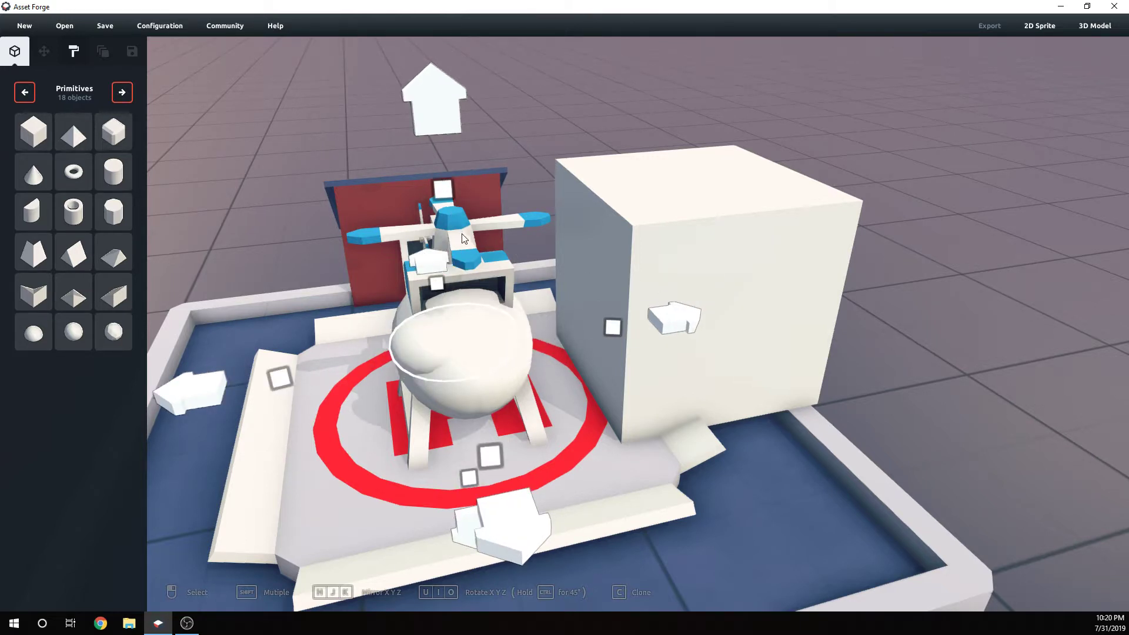
key("Escape")
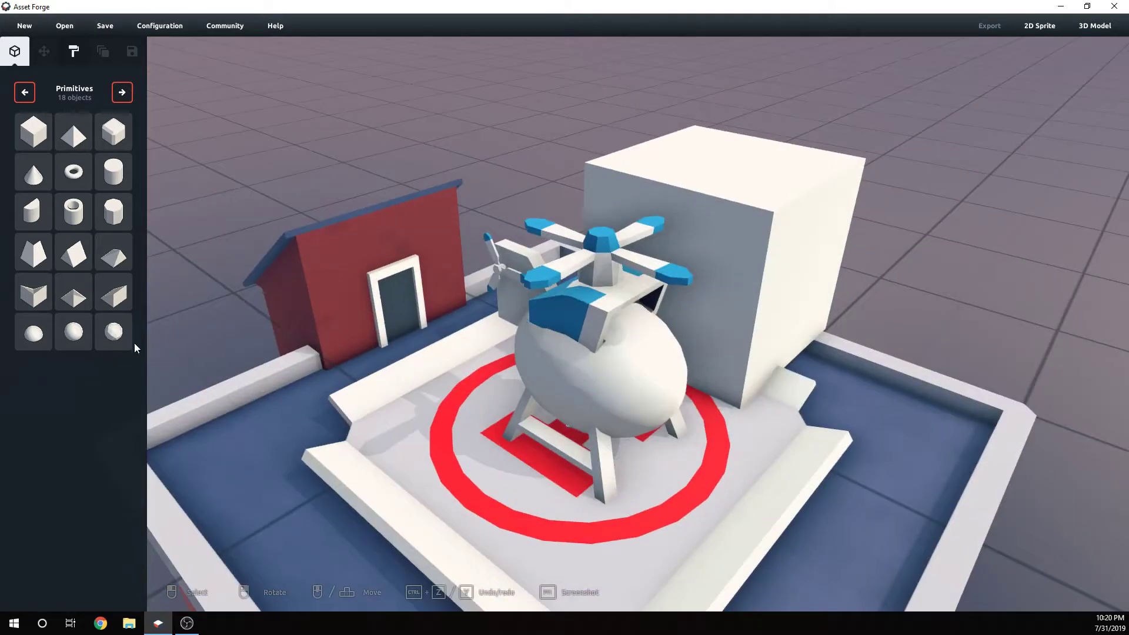
Place a new half-sphere primitive beneath the helicopter's body and reduce its width to 0.6.
left_click_drag(41, 336, 524, 443)
right_click_drag(550, 445, 401, 462)
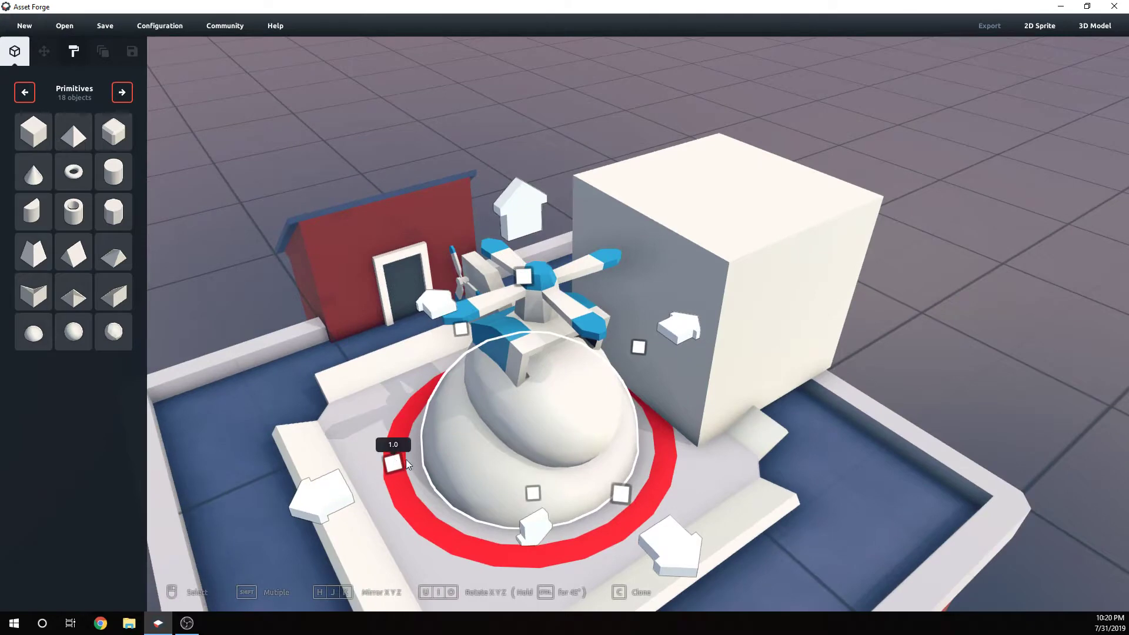
left_click_drag(406, 460, 456, 440)
right_click_drag(456, 440, 569, 383)
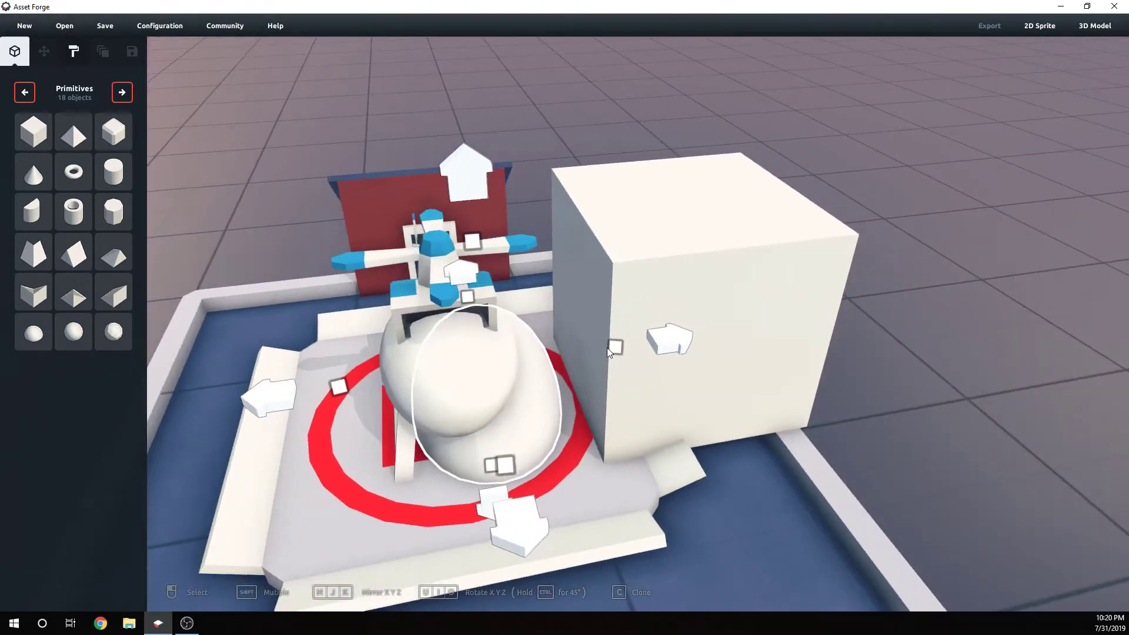
left_click_drag(607, 348, 559, 350)
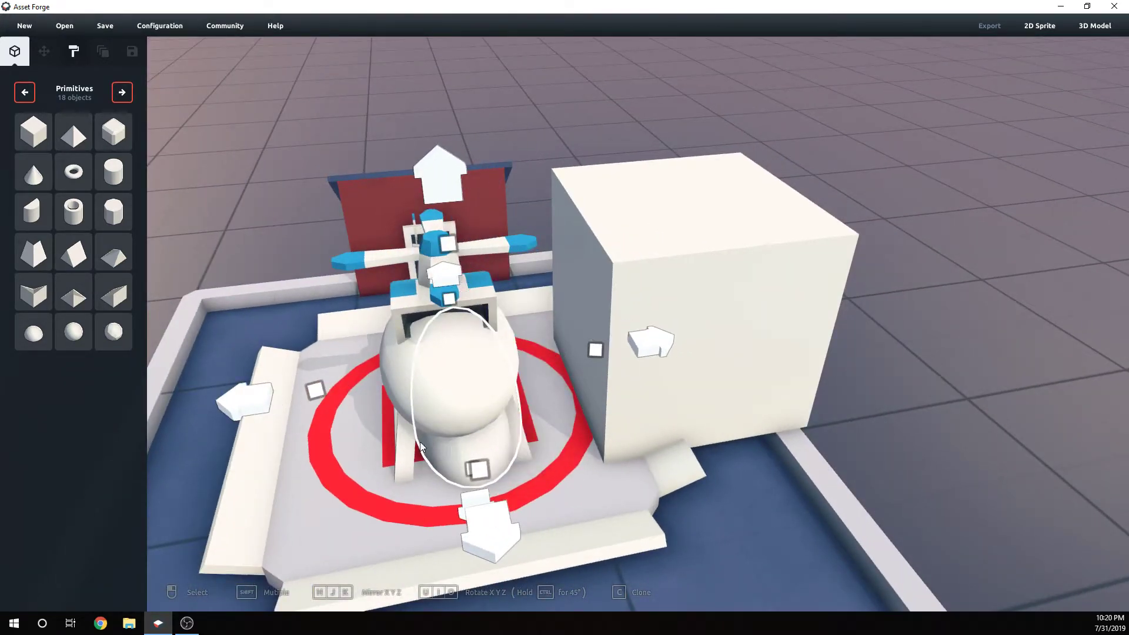
left_click_drag(312, 389, 294, 398)
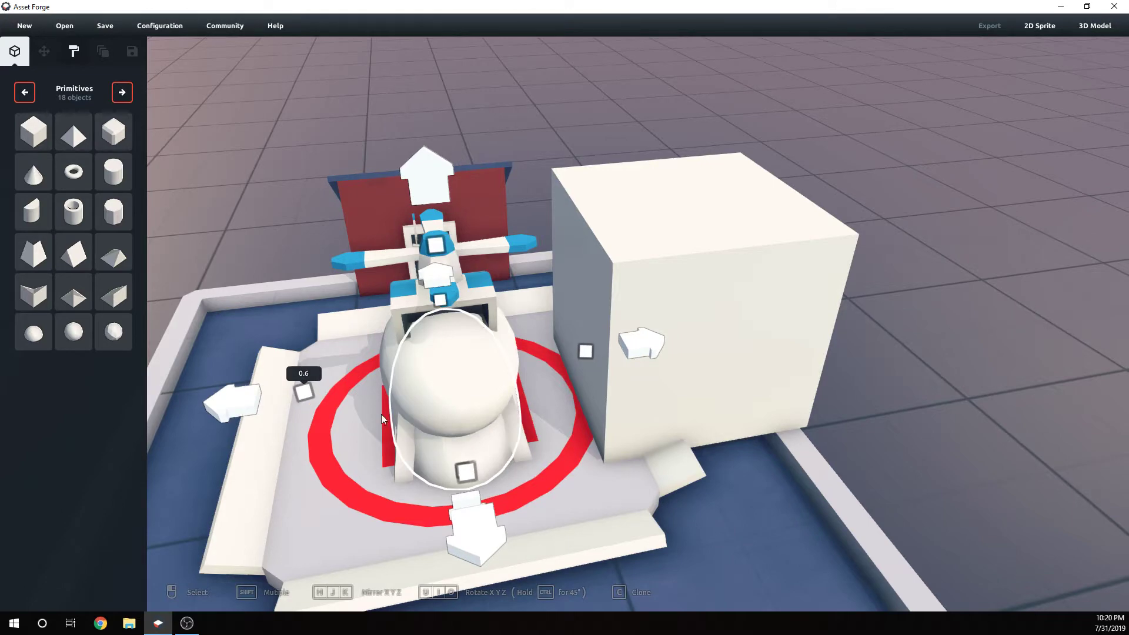
Shrink the half-sphere's depth and height so it is smaller than the helicopter's body.
right_click_drag(381, 414, 704, 447)
left_click_drag(684, 432, 561, 377)
left_click_drag(529, 222, 507, 386)
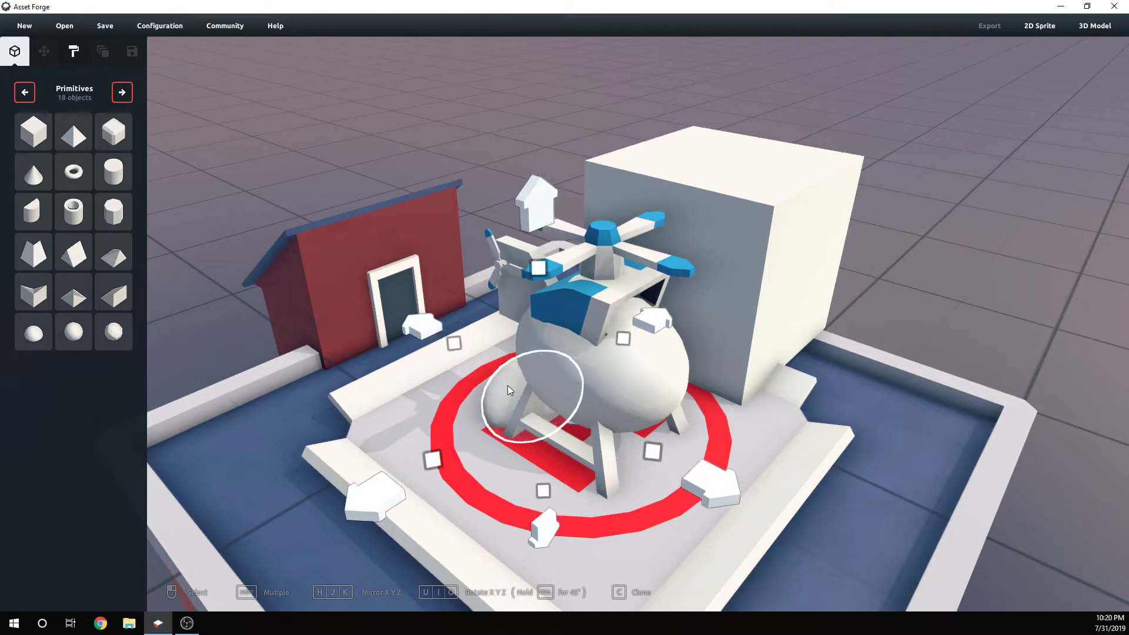
Raise the half-sphere and move it forward onto the front of the helicopter's body as a windshield.
left_click_drag(536, 190, 543, 163)
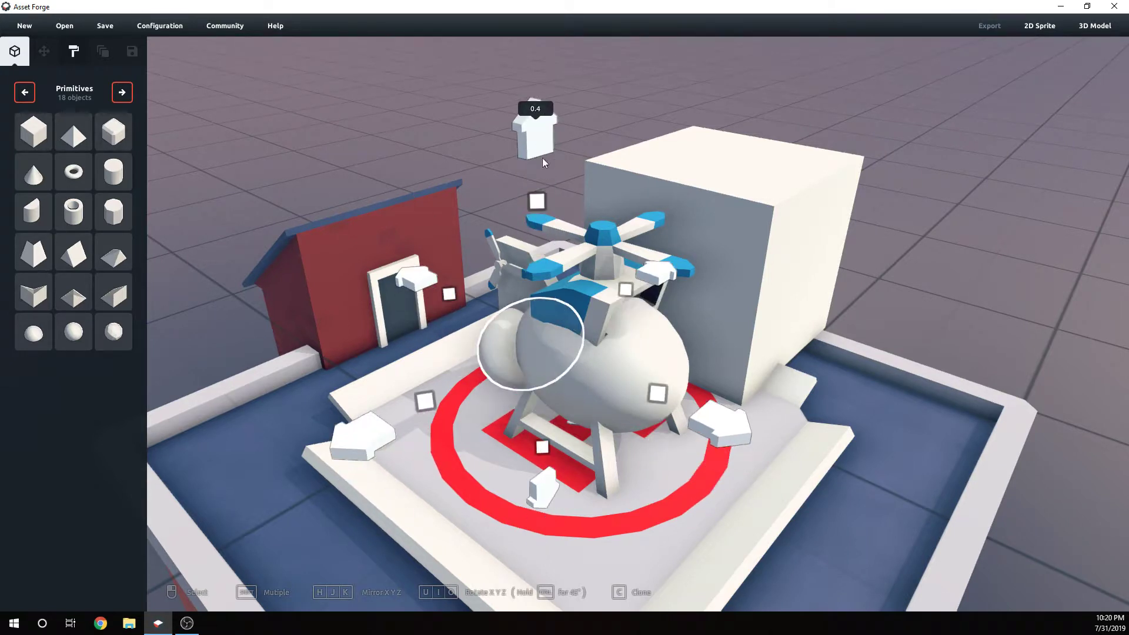
left_click_drag(719, 432, 892, 489)
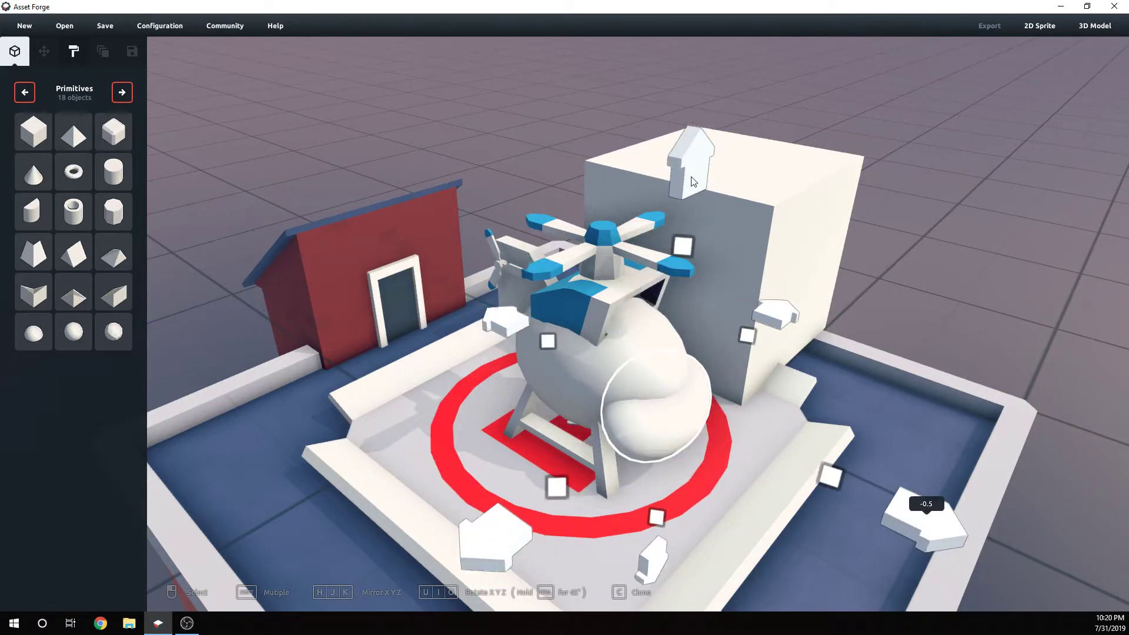
left_click_drag(692, 181, 694, 122)
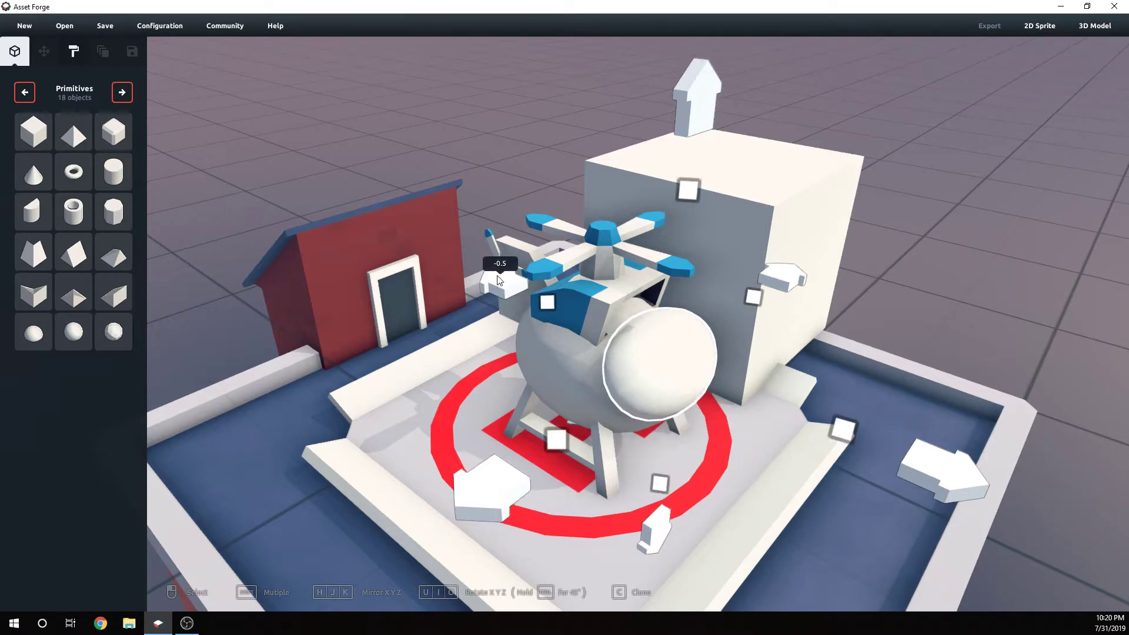
left_click_drag(498, 275, 486, 270)
left_click(648, 410)
right_click_drag(648, 411, 744, 442)
mouse_move(789, 439)
left_mouse_down()
mouse_move(798, 440)
mouse_move(768, 419)
mouse_move(779, 430)
left_mouse_up()
right_click_drag(778, 402, 561, 404)
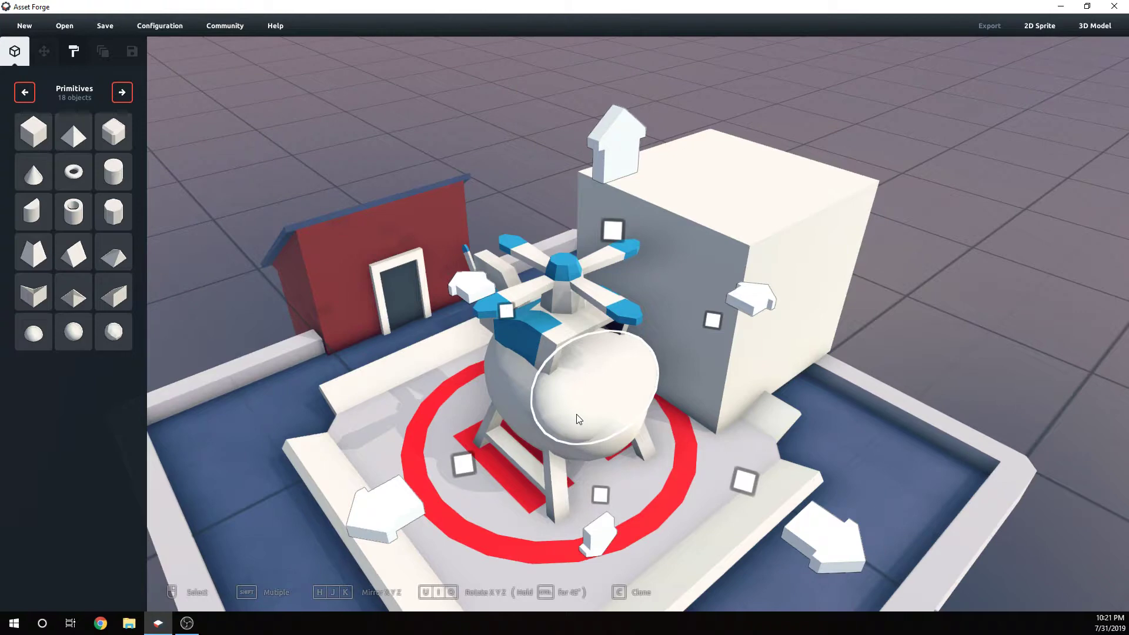
Paint the half-sphere at the front of the helicopter blue (#2390D3).
left_click(82, 51)
left_click(39, 104)
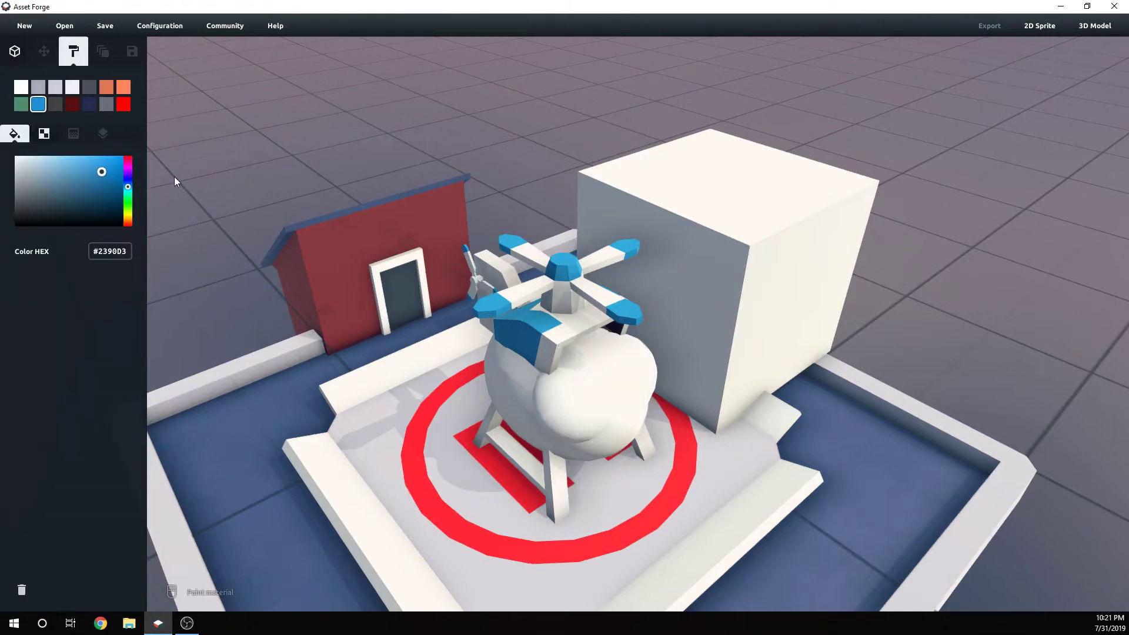
left_click(583, 424)
mouse_move(584, 423)
right_mouse_down()
mouse_move(601, 416)
mouse_move(566, 422)
mouse_move(692, 394)
right_mouse_up()
Adjust the blue half-sphere's depth, narrow it from both sides and increase its height to cover the nose.
left_click(14, 50)
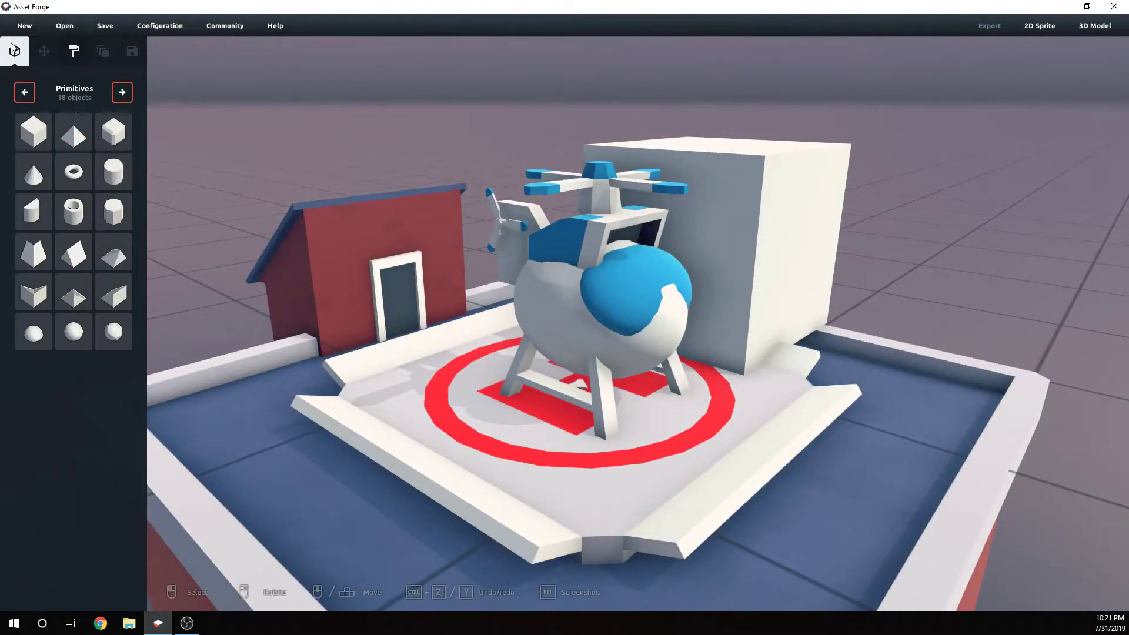
left_click(704, 308)
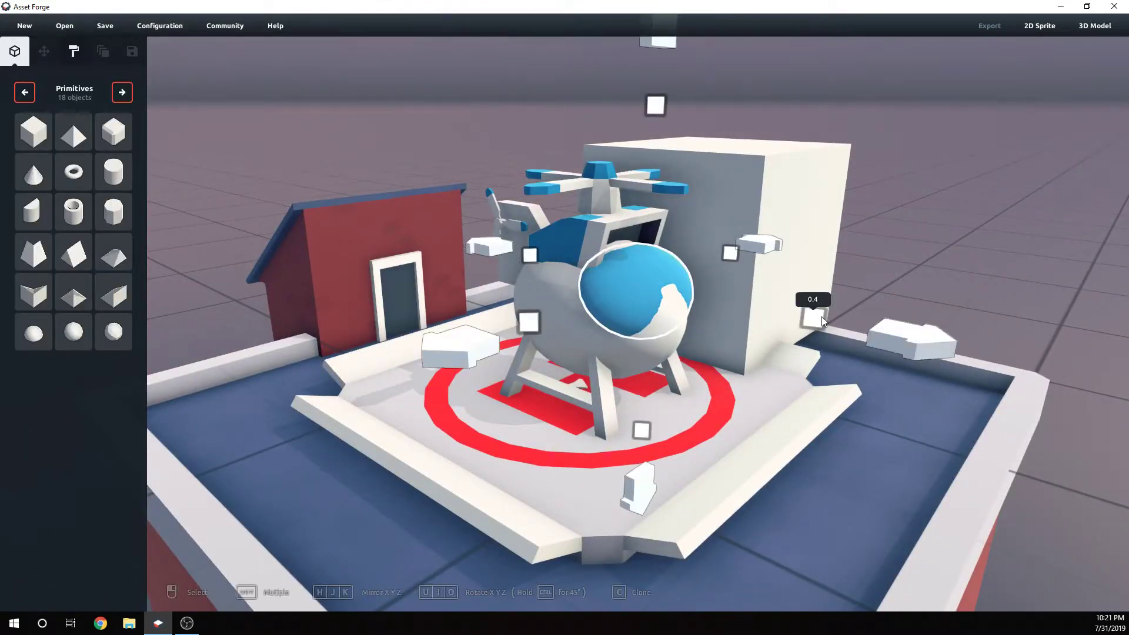
left_click_drag(807, 323, 847, 336)
right_click_drag(846, 331, 474, 355)
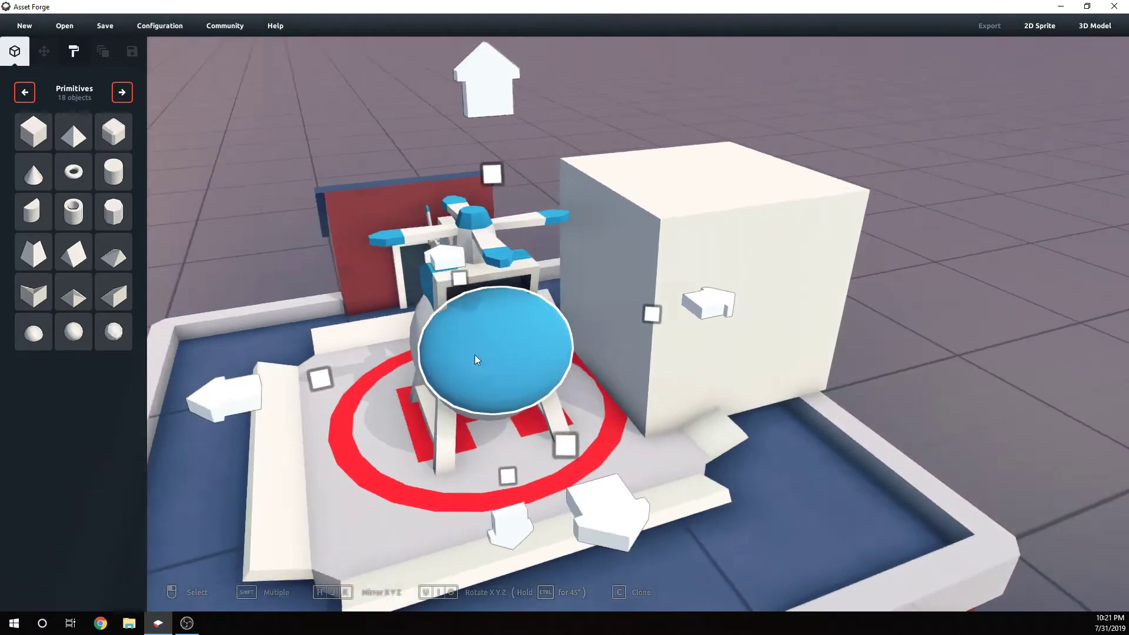
left_click_drag(320, 385, 337, 382)
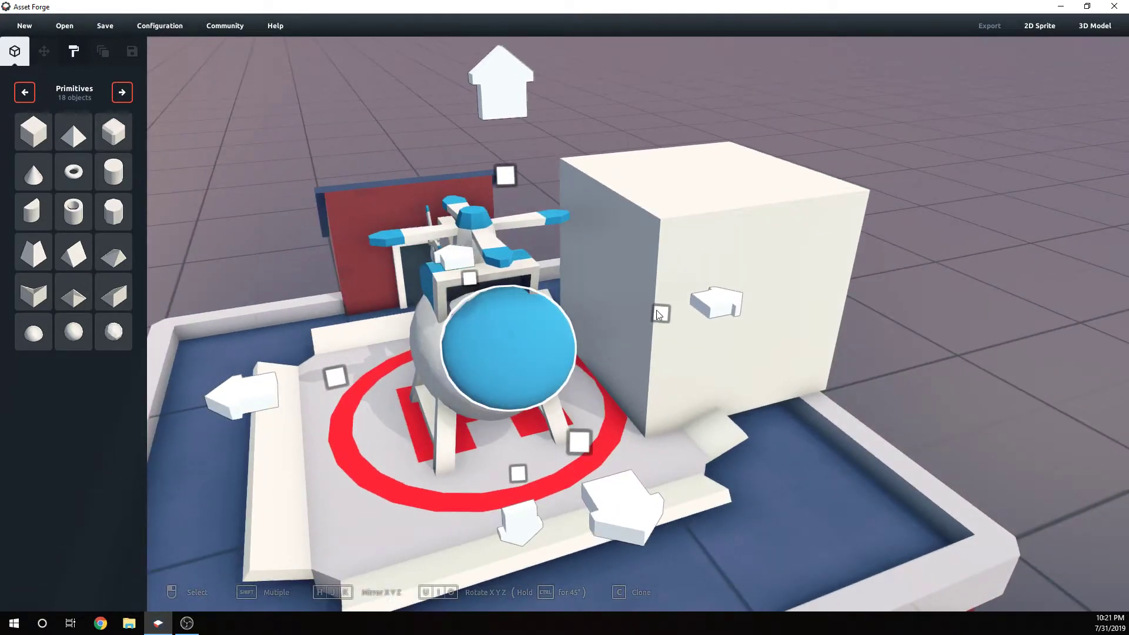
left_click_drag(658, 314, 645, 319)
right_click_drag(637, 344, 674, 333)
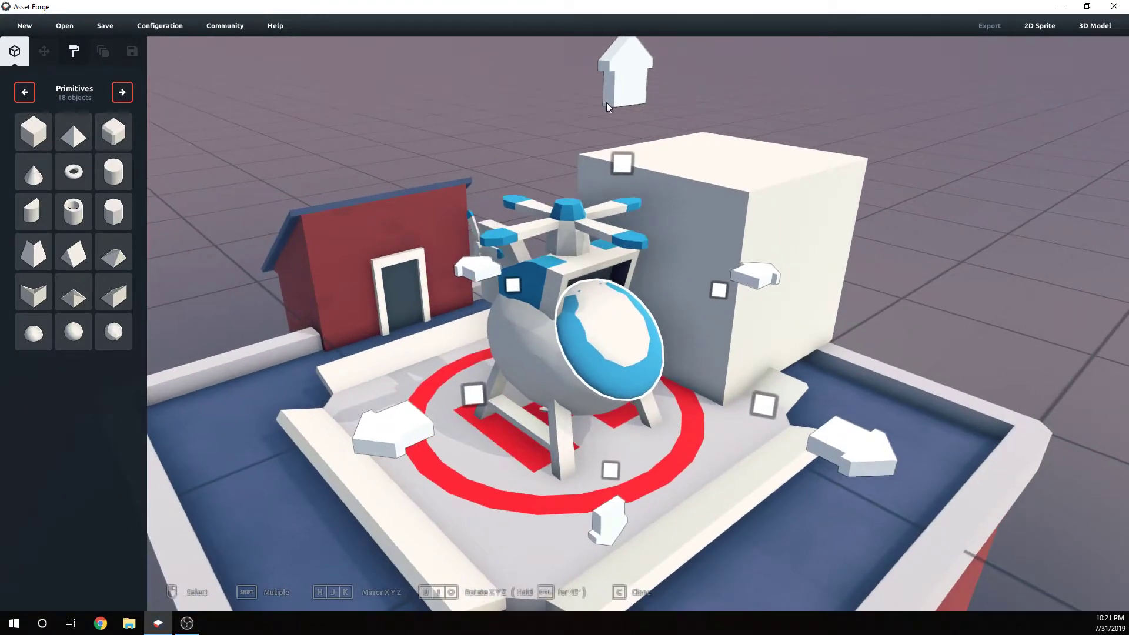
left_click_drag(625, 163, 629, 131)
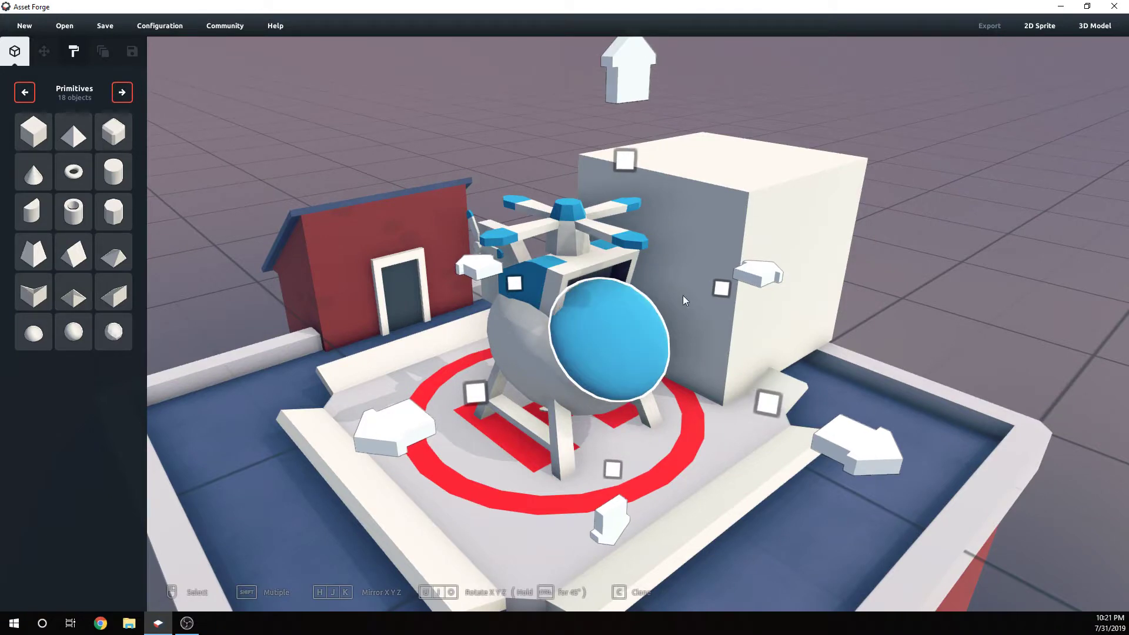
Set the blue half-sphere's depth to 0.5 and check its fit against the body from the side and front.
right_click_drag(683, 295, 870, 288)
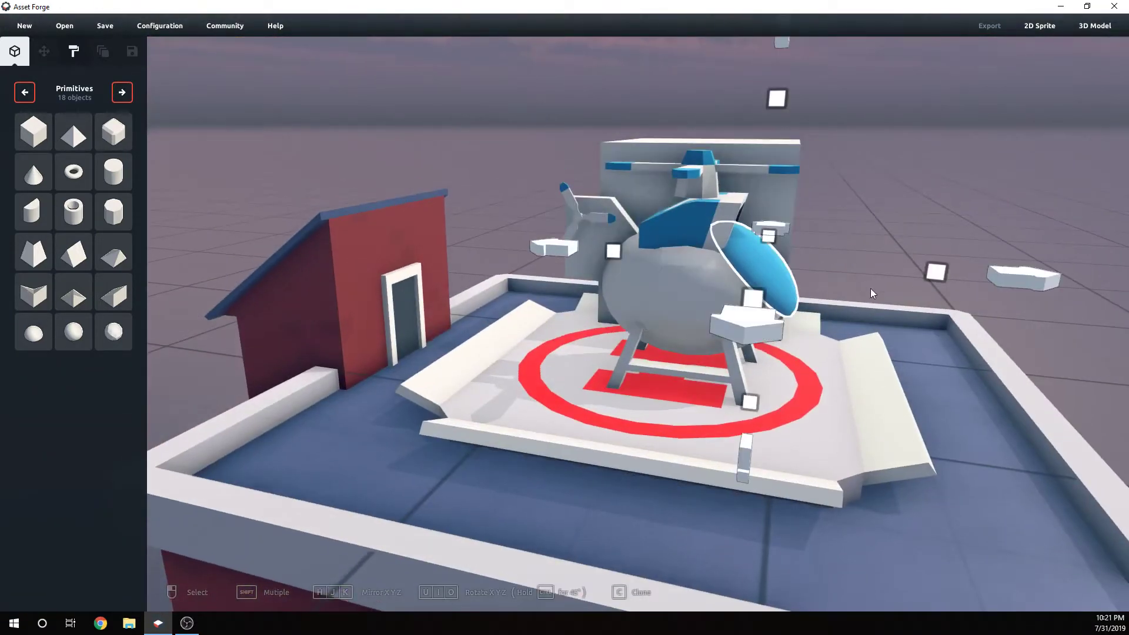
left_click_drag(933, 275, 921, 272)
right_click_drag(916, 274, 844, 397)
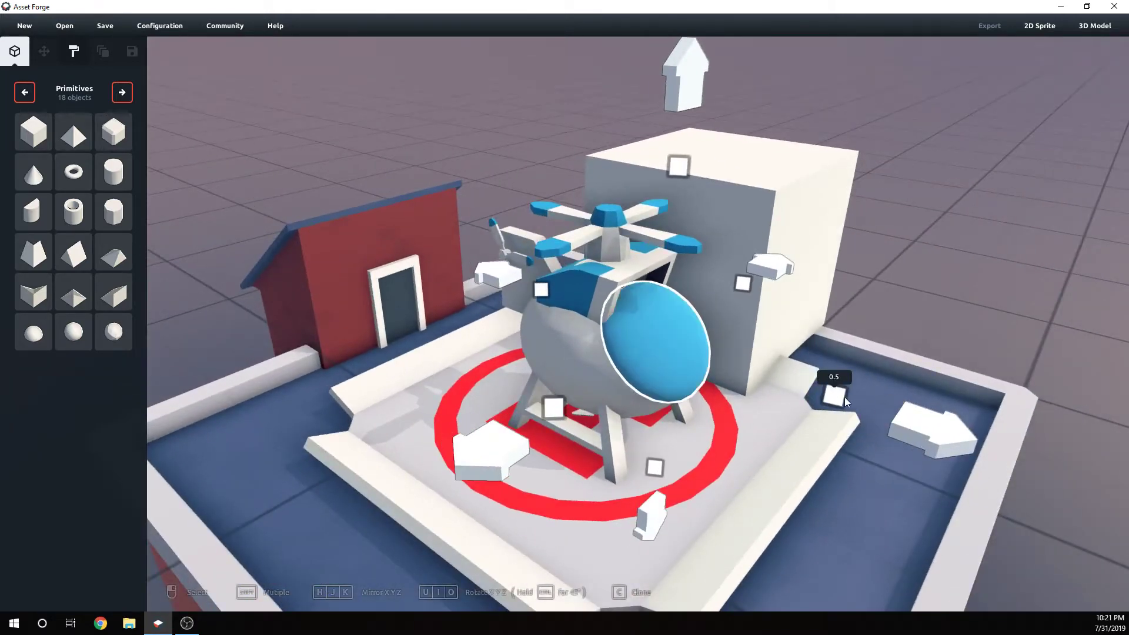
left_click(742, 391)
right_click_drag(919, 279, 870, 264)
left_click(601, 310)
right_click_drag(602, 311, 731, 290)
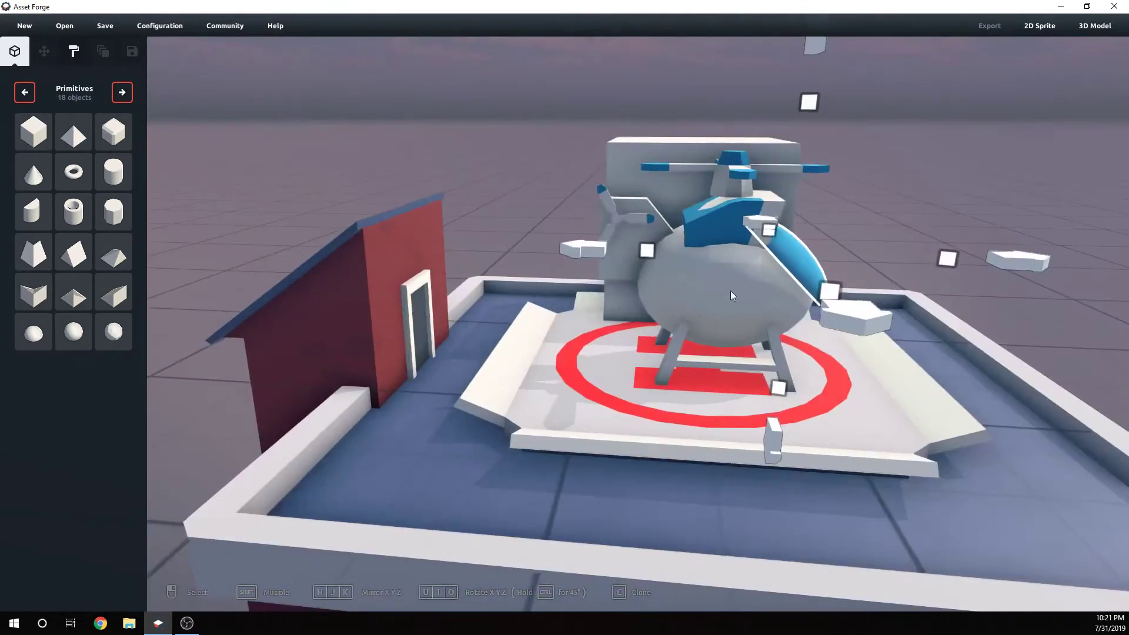
mouse_move(599, 245)
left_mouse_down()
mouse_move(611, 252)
mouse_move(599, 249)
left_mouse_up()
right_click_drag(766, 309, 707, 322)
left_click(885, 298)
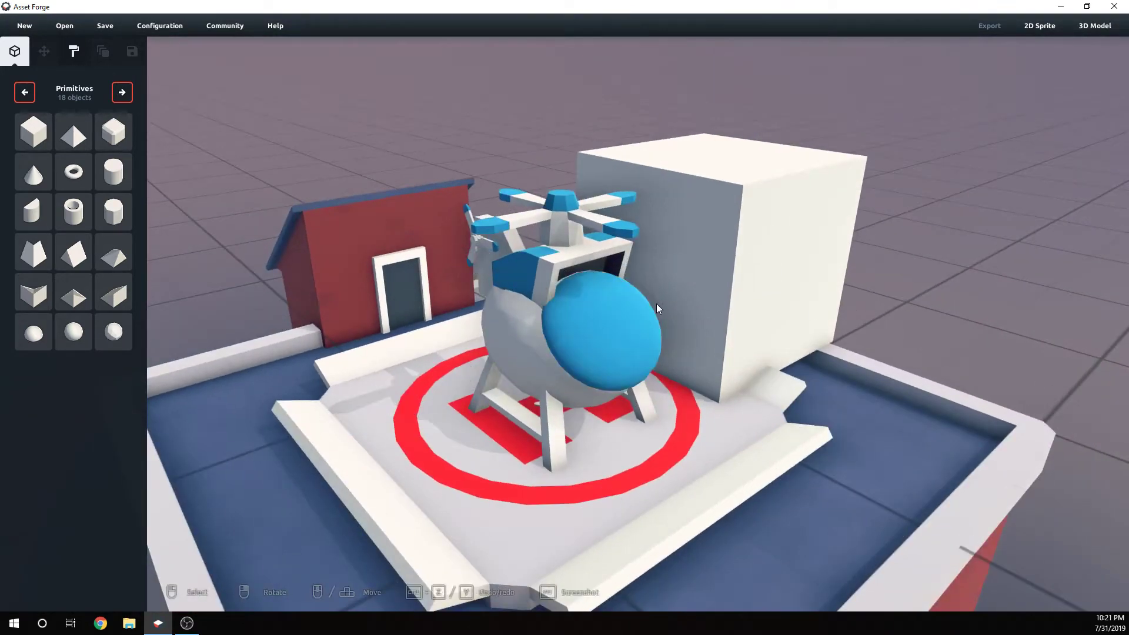
Delete the blue half-sphere from the helicopter's nose.
left_click(656, 303)
left_click(630, 310)
key("Delete")
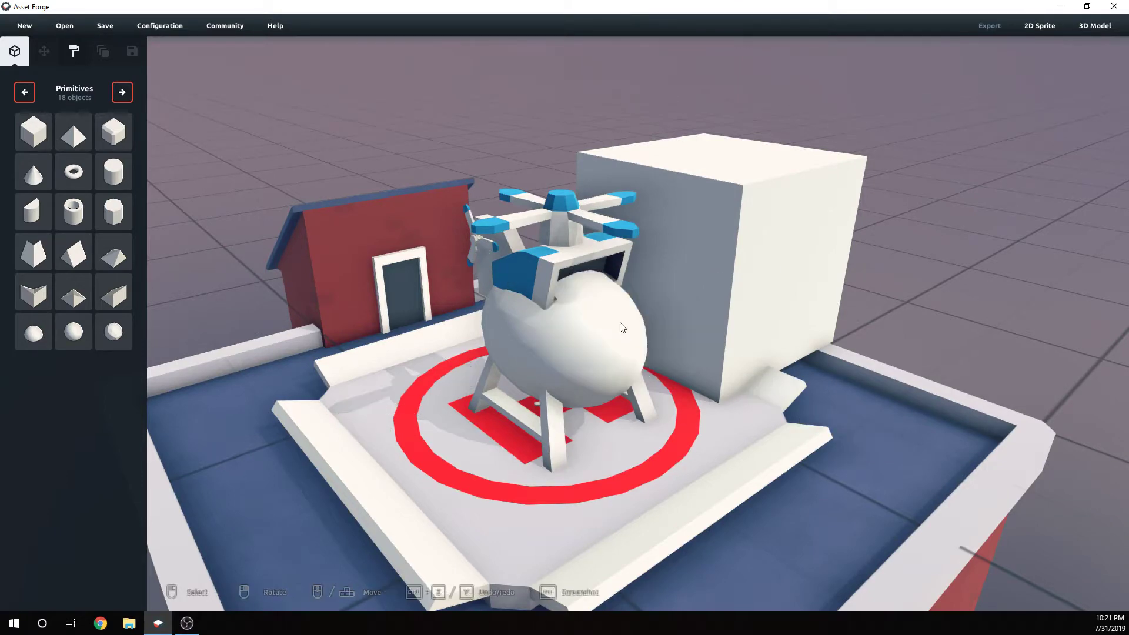
Place another half-sphere primitive on the helicopter's body and reduce its width to 0.4 and its height to 0.5.
left_click(612, 416)
right_click_drag(613, 416, 397, 383)
left_click_drag(311, 332, 397, 313)
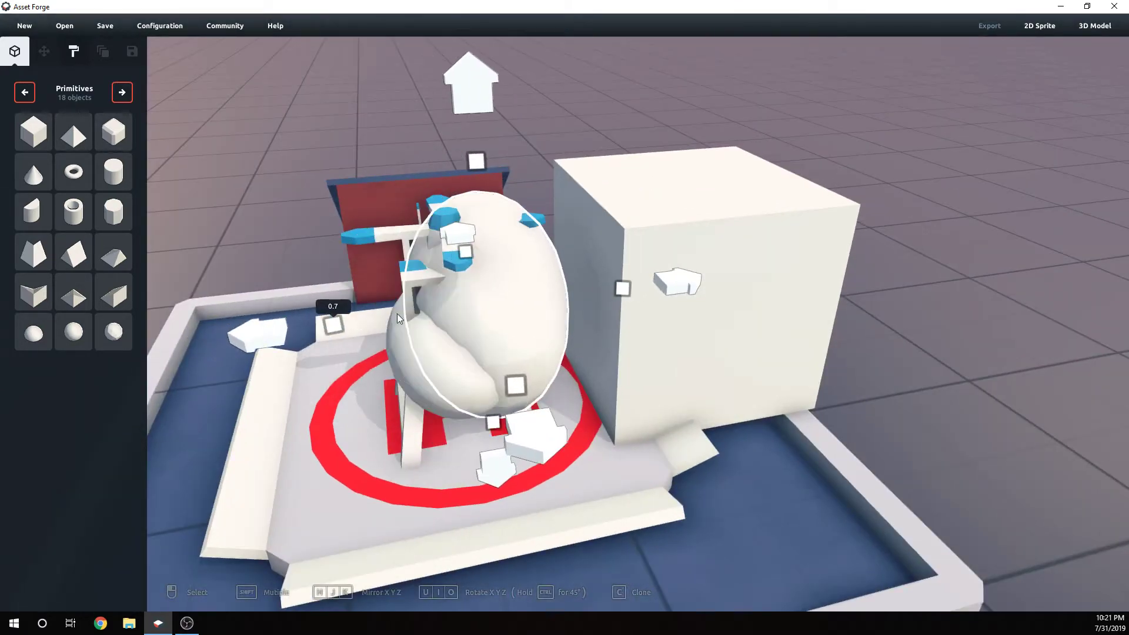
left_click_drag(583, 292, 564, 293)
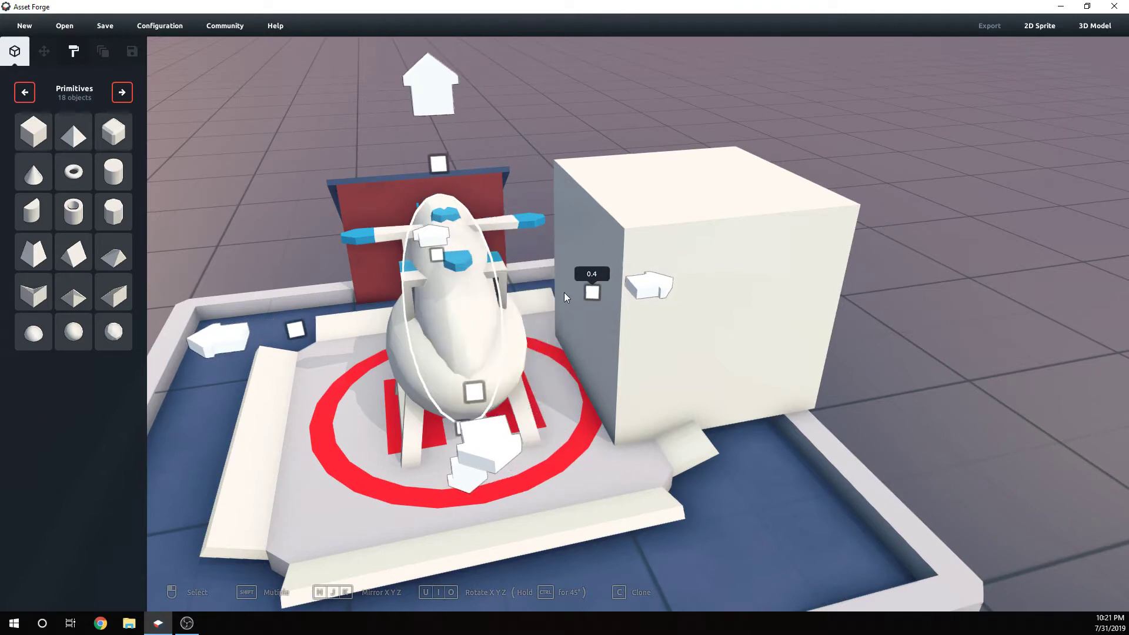
left_click_drag(440, 163, 455, 243)
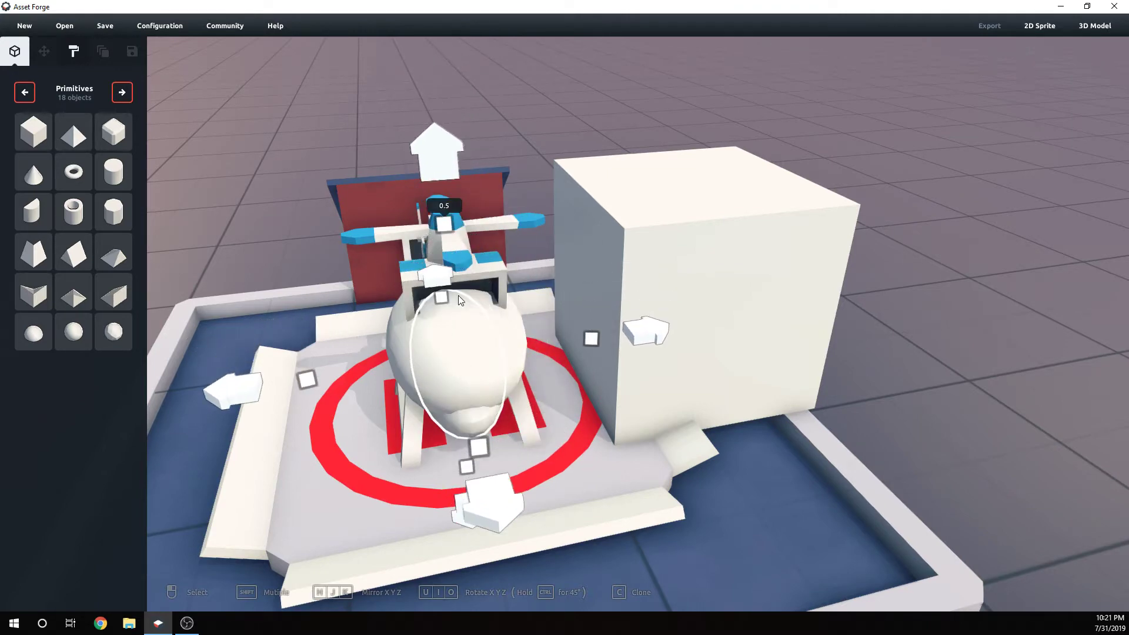
Move the new half-sphere forward and raise it onto the front of the helicopter's body.
right_click_drag(458, 295, 630, 477)
left_click_drag(518, 345, 665, 384)
left_click_drag(716, 155, 724, 78)
right_click_drag(738, 161, 770, 459)
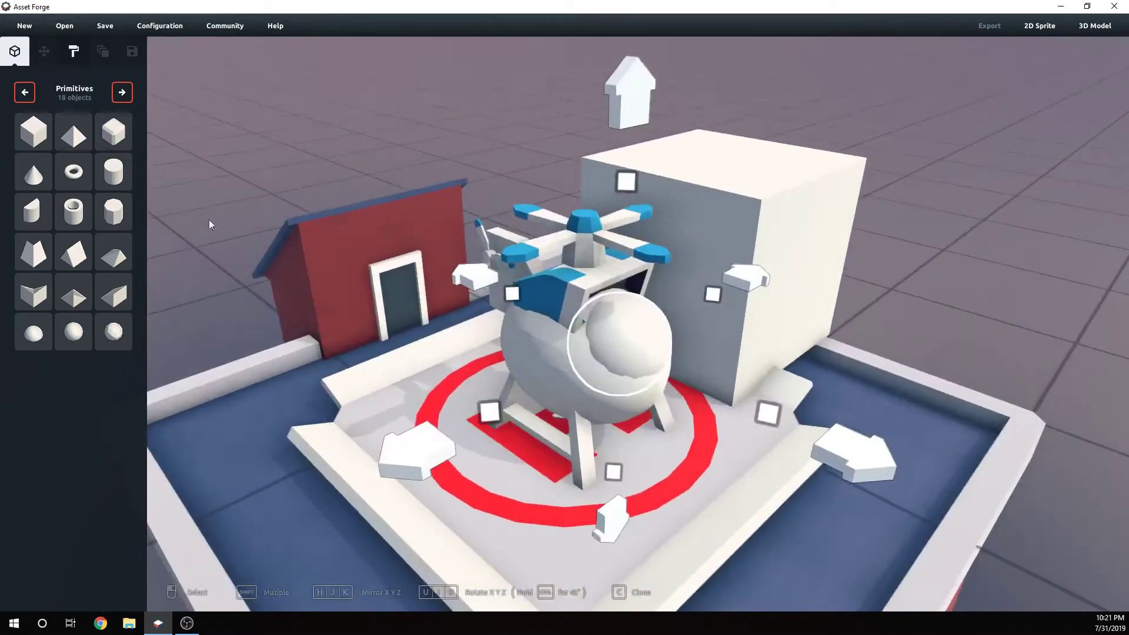
Paint the new half-sphere on the nose blue, and make white (#FFFFFF) the active paint colour.
left_click(74, 51)
left_click(645, 338)
right_click_drag(646, 337, 777, 407)
left_click(25, 86)
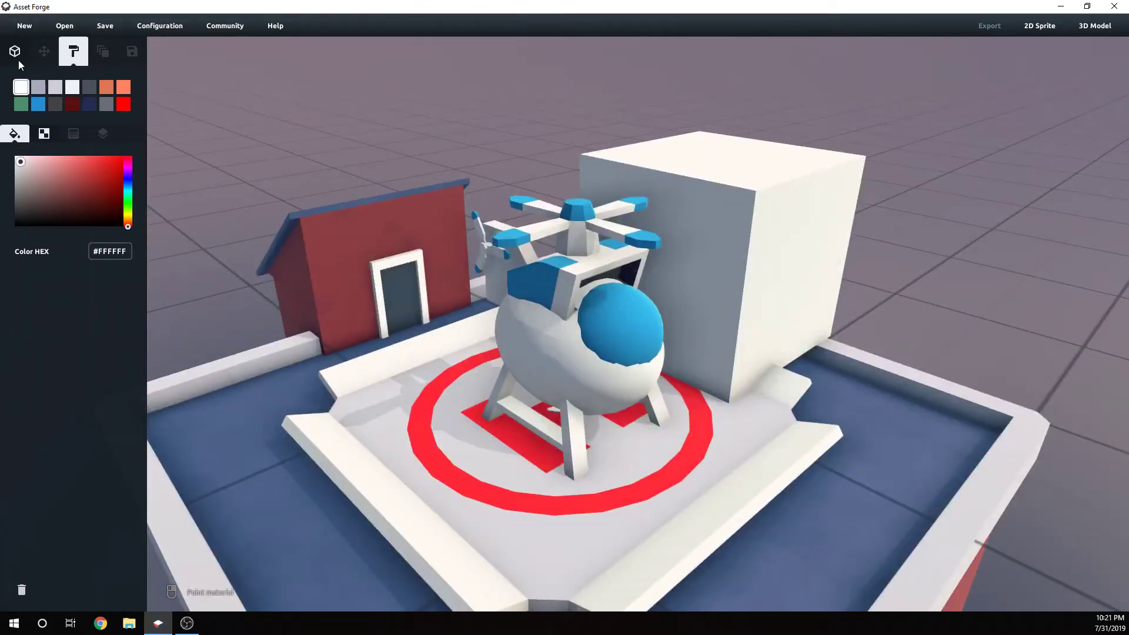
Resize the blue half-sphere on the helicopter's nose to 0.5 in width, height and length.
left_click(17, 58)
left_click(649, 337)
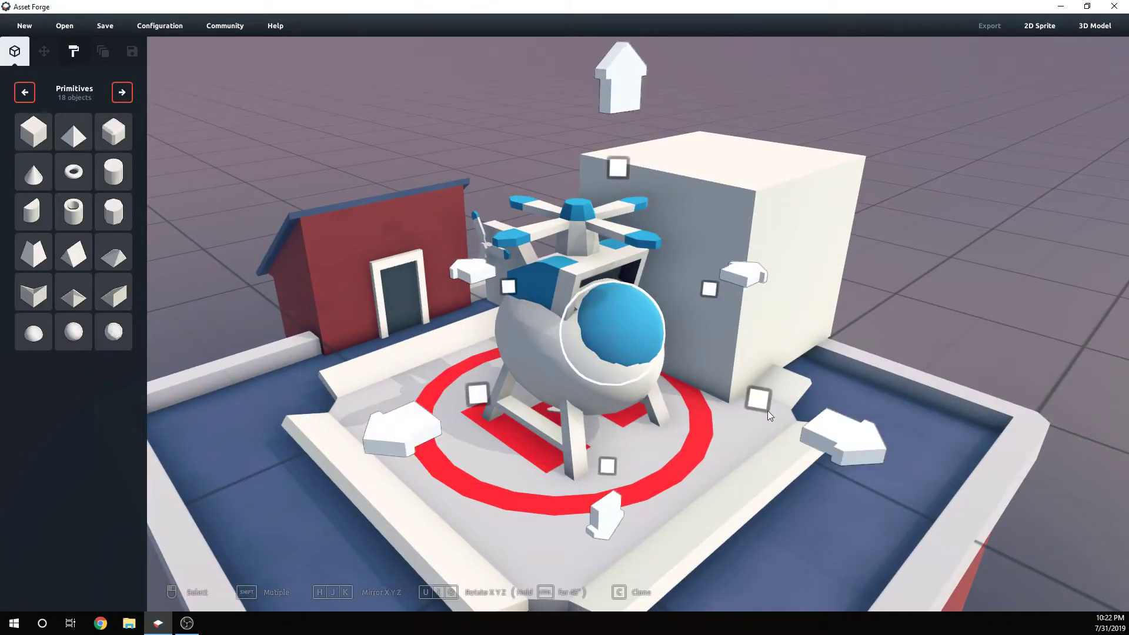
right_click_drag(761, 401, 433, 403)
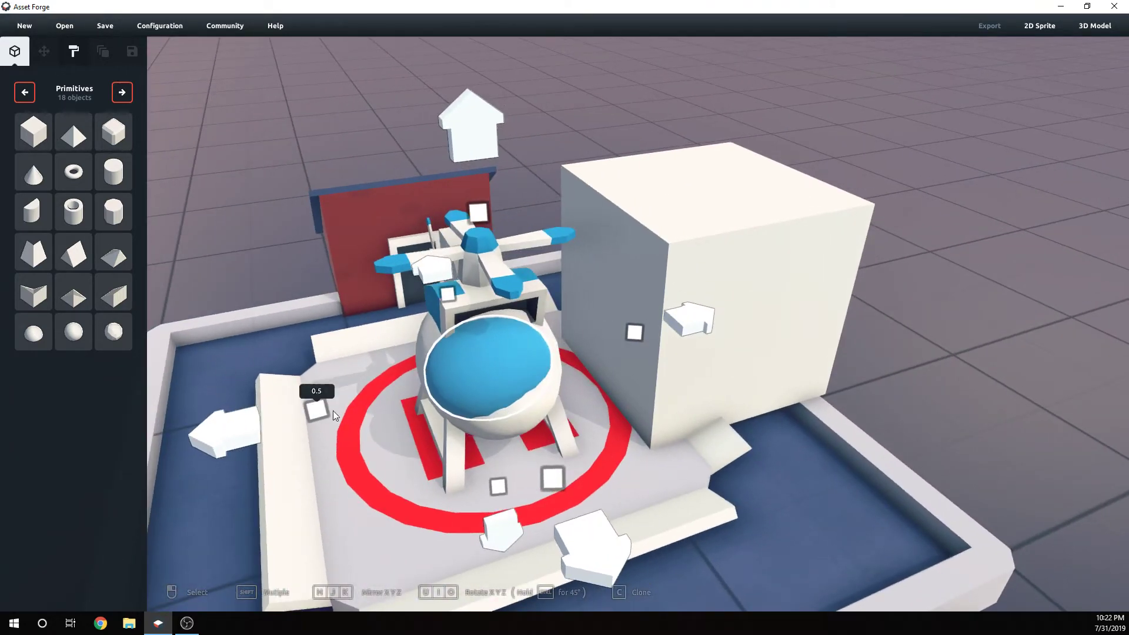
right_click_drag(543, 465, 659, 446)
left_click_drag(687, 444, 693, 475)
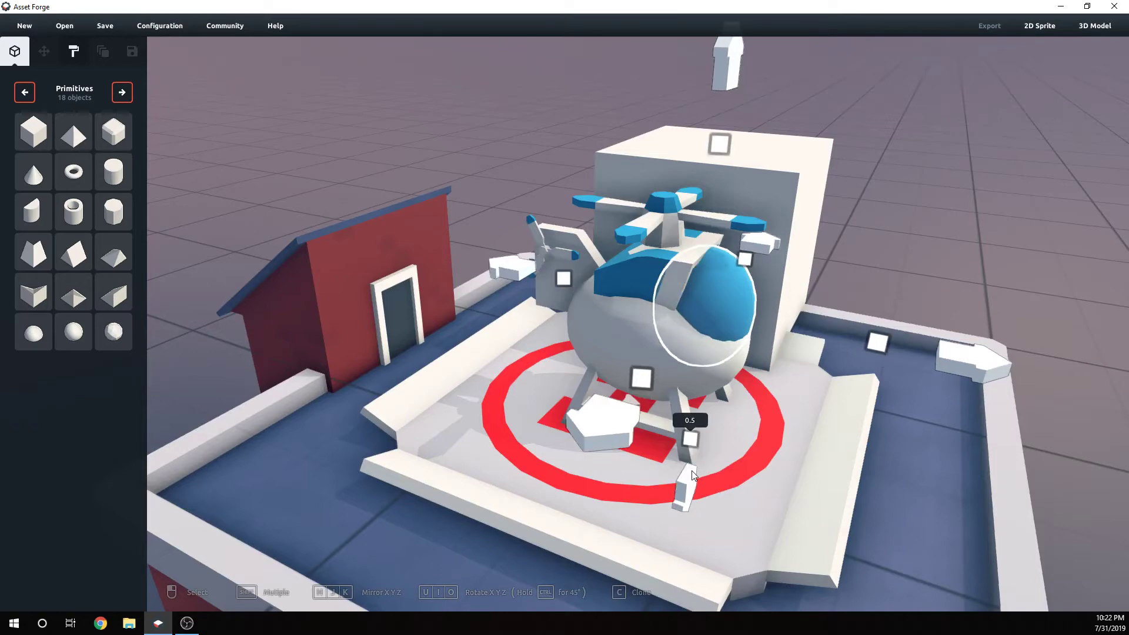
right_click_drag(734, 97, 728, 338)
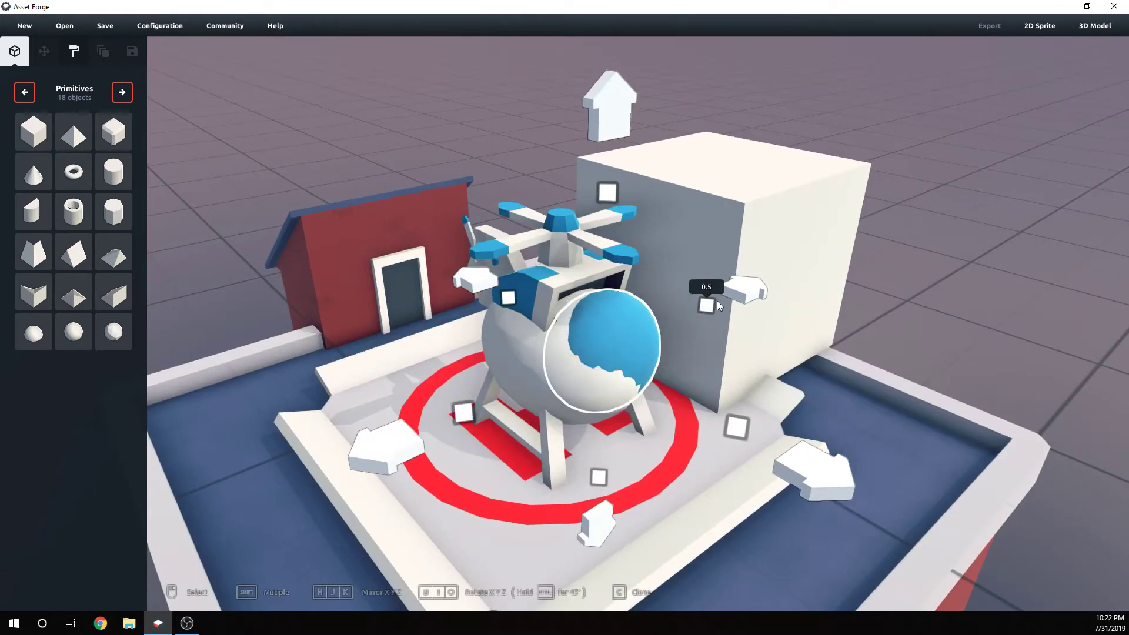
right_click_drag(662, 357, 634, 365)
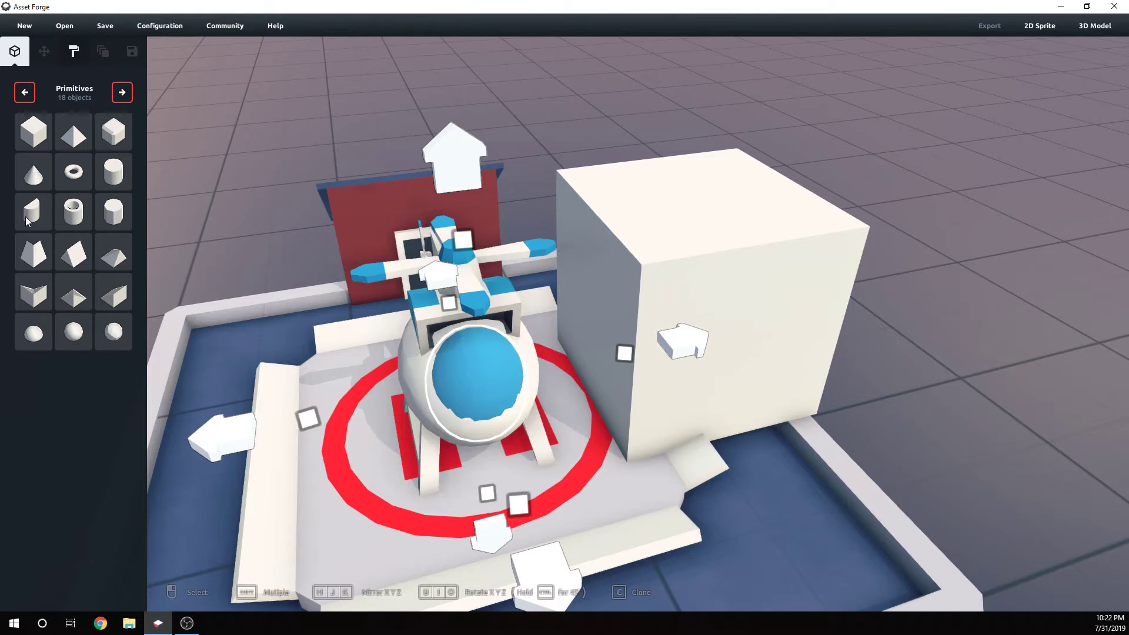
right_click_drag(541, 371, 564, 359)
left_click_drag(709, 398, 729, 408)
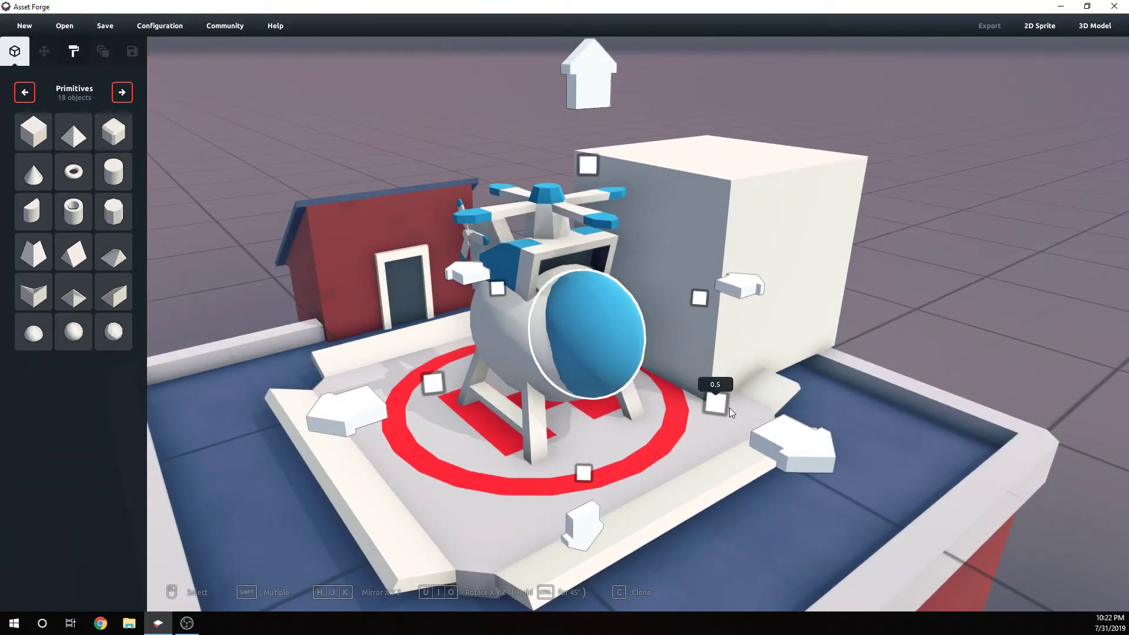
Move the blue nose sphere along the helicopter's length to -0.3 so it overlaps the front of the body.
right_click_drag(592, 421, 544, 395)
left_click(938, 264)
right_click_drag(938, 264, 787, 286)
left_click(787, 286)
left_click_drag(855, 282, 819, 263)
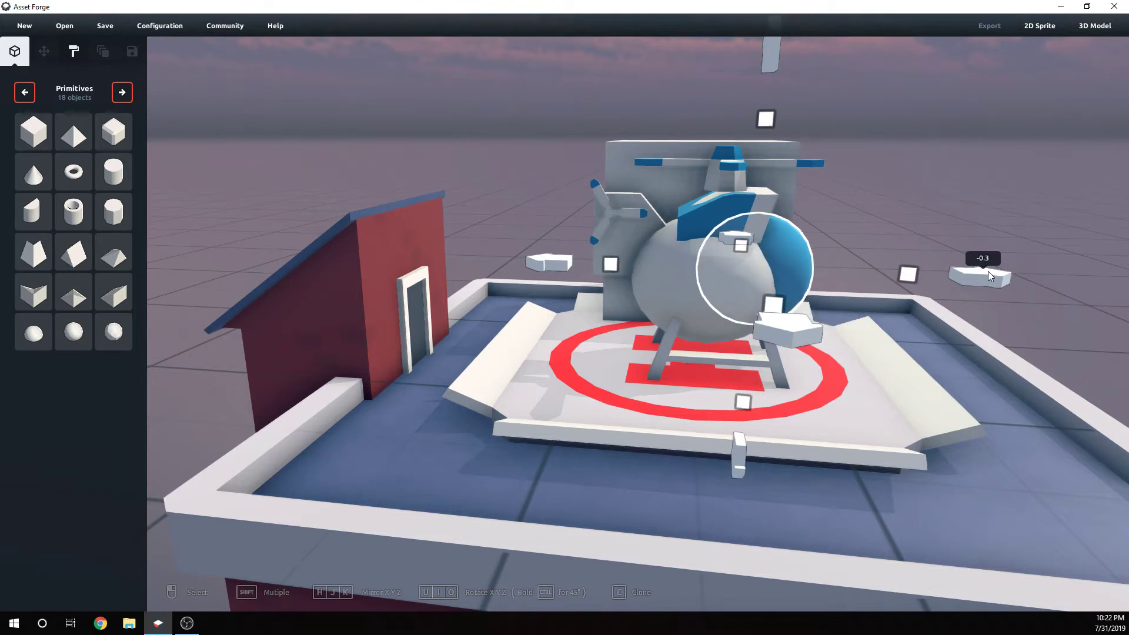
Move the large white block away from the helipad to clear the space beside the helicopter.
right_click_drag(989, 271, 770, 239)
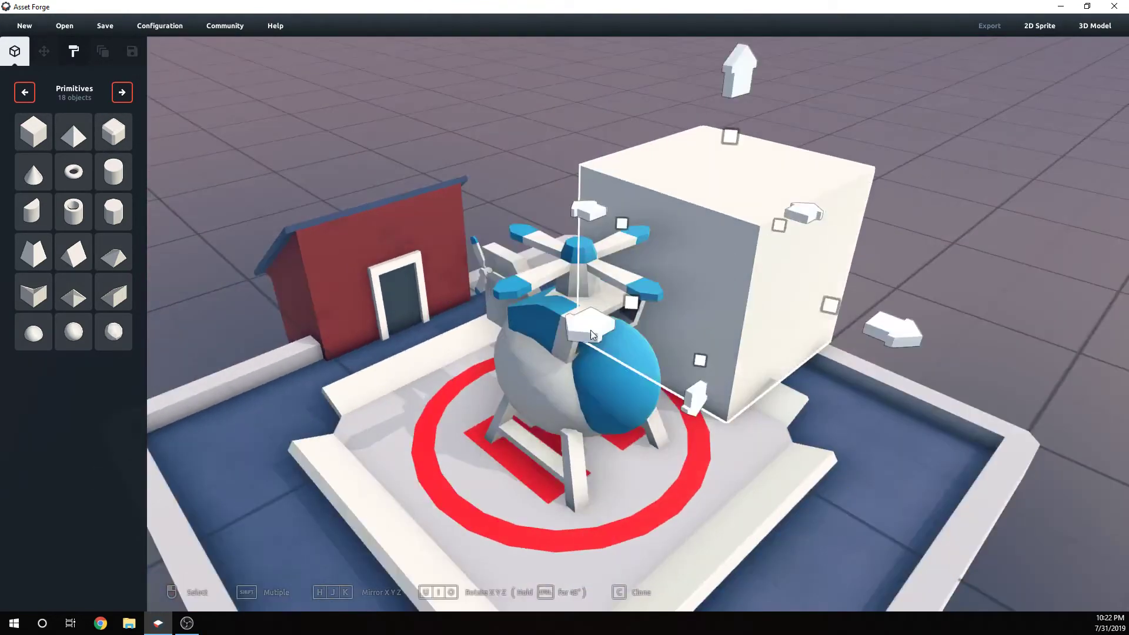
left_click_drag(591, 330, 388, 453)
mouse_move(390, 453)
right_mouse_down()
mouse_move(528, 446)
mouse_move(410, 445)
right_mouse_up()
left_click_drag(662, 299, 994, 246)
Reduce the width of the blue-and-white cabin piece on top of the helicopter's body to 0.2.
right_click_drag(569, 332, 387, 313)
left_click(464, 313)
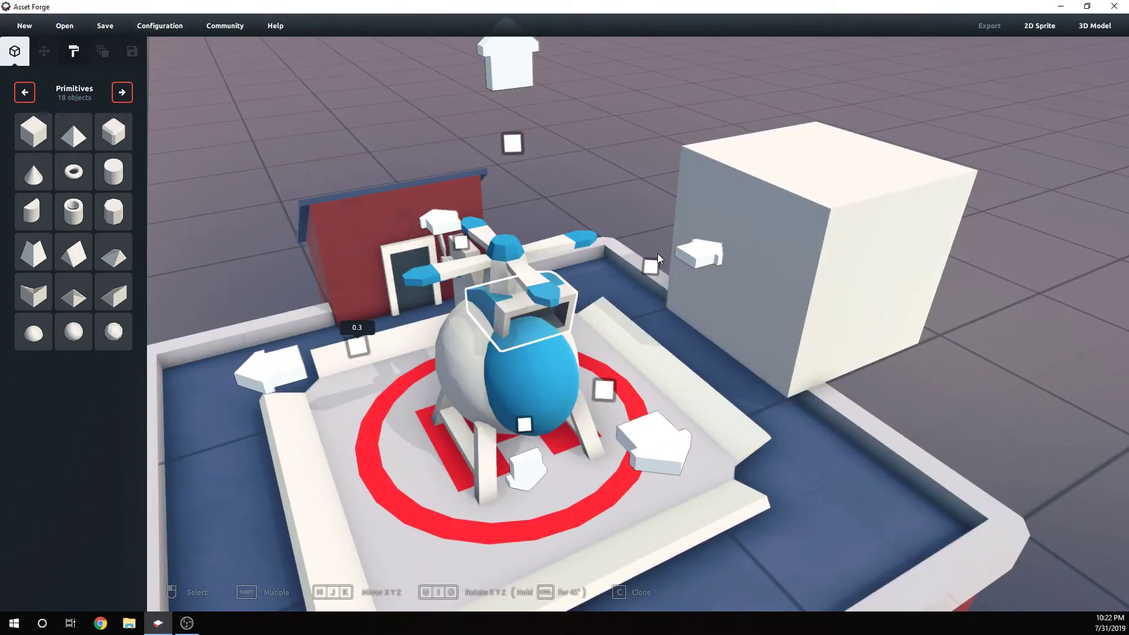
left_click_drag(651, 266, 636, 266)
left_click(637, 203)
right_click_drag(637, 203, 471, 294)
left_click(436, 312)
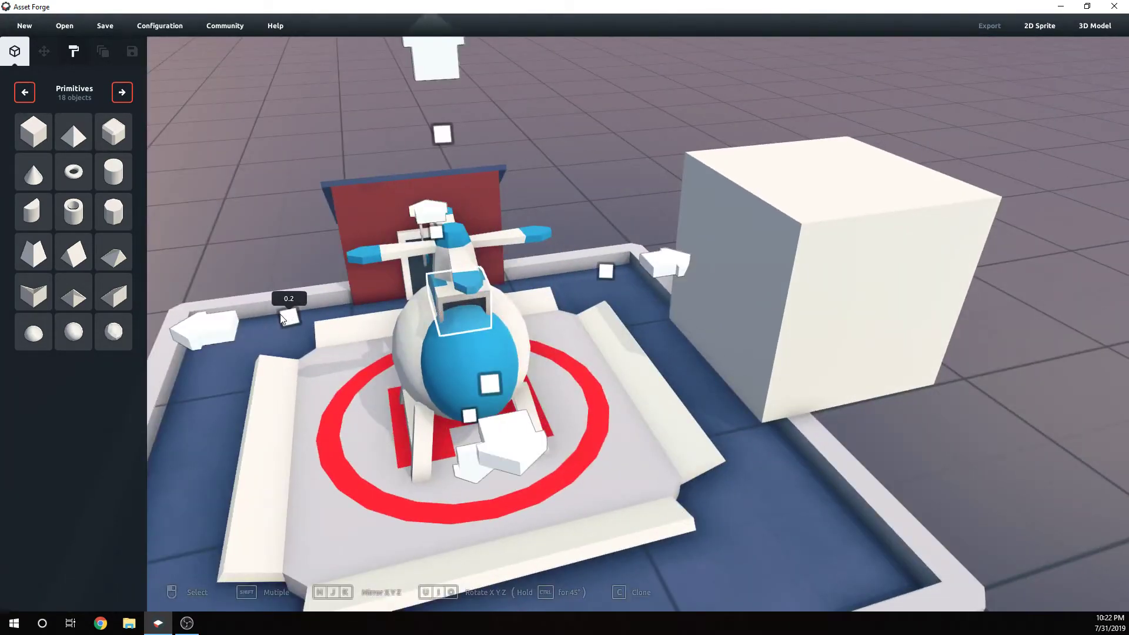
right_click_drag(303, 323, 487, 319)
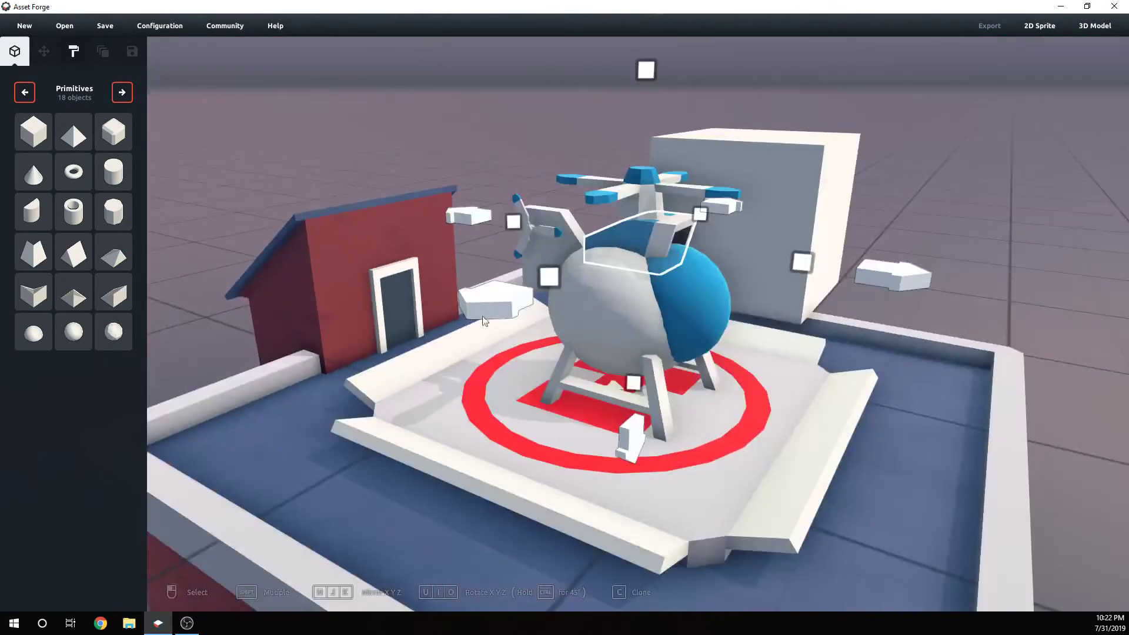
left_click(123, 95)
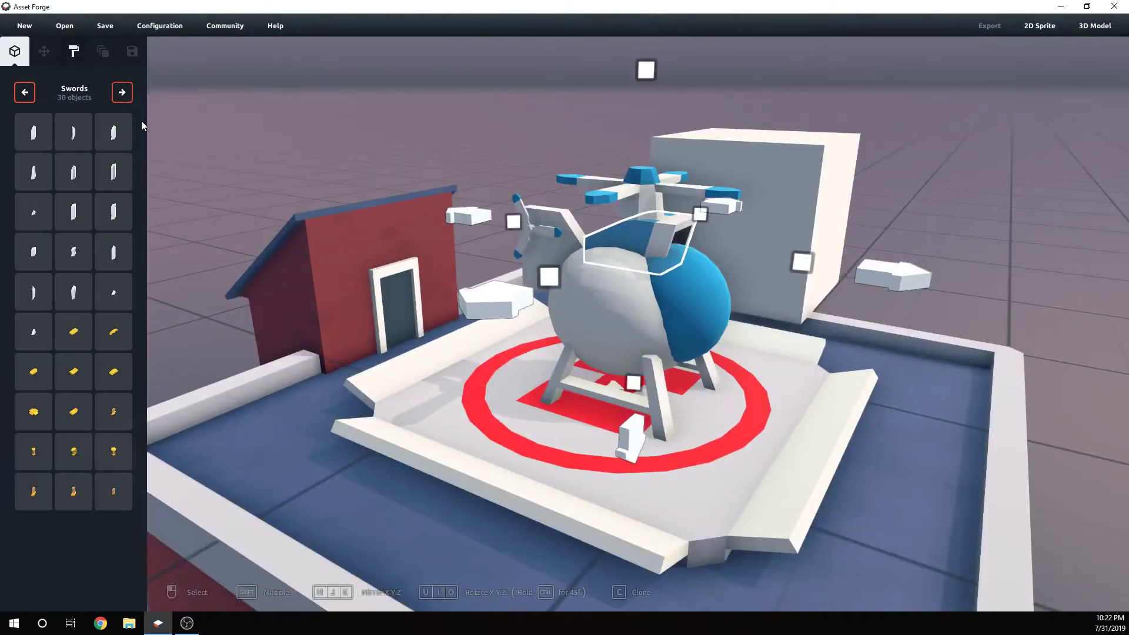
left_click(123, 94)
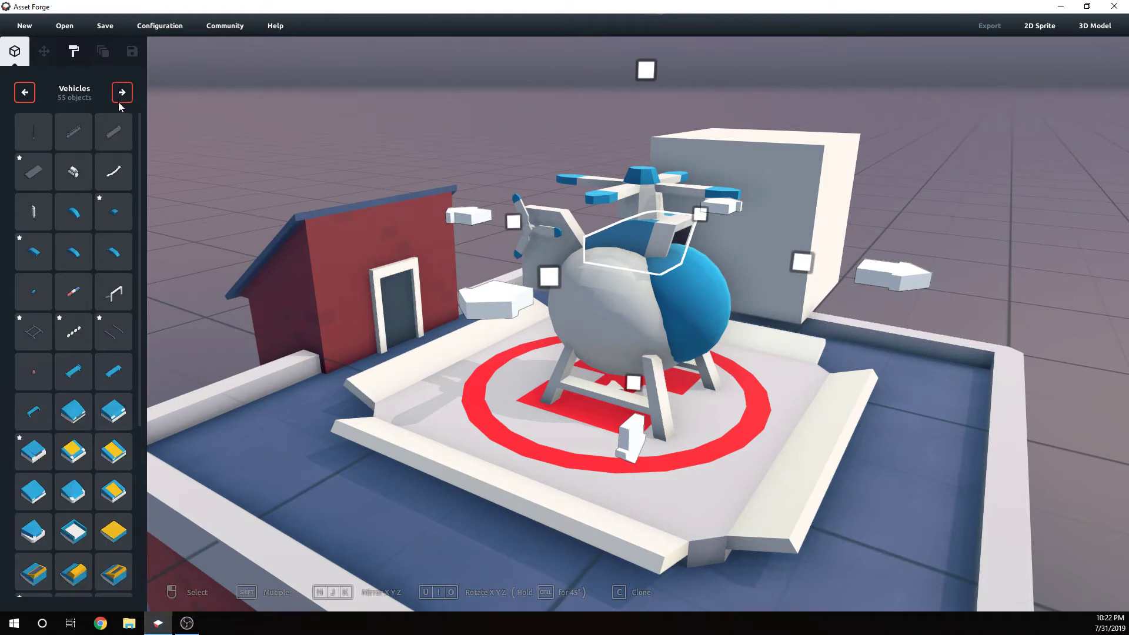
left_click(120, 99)
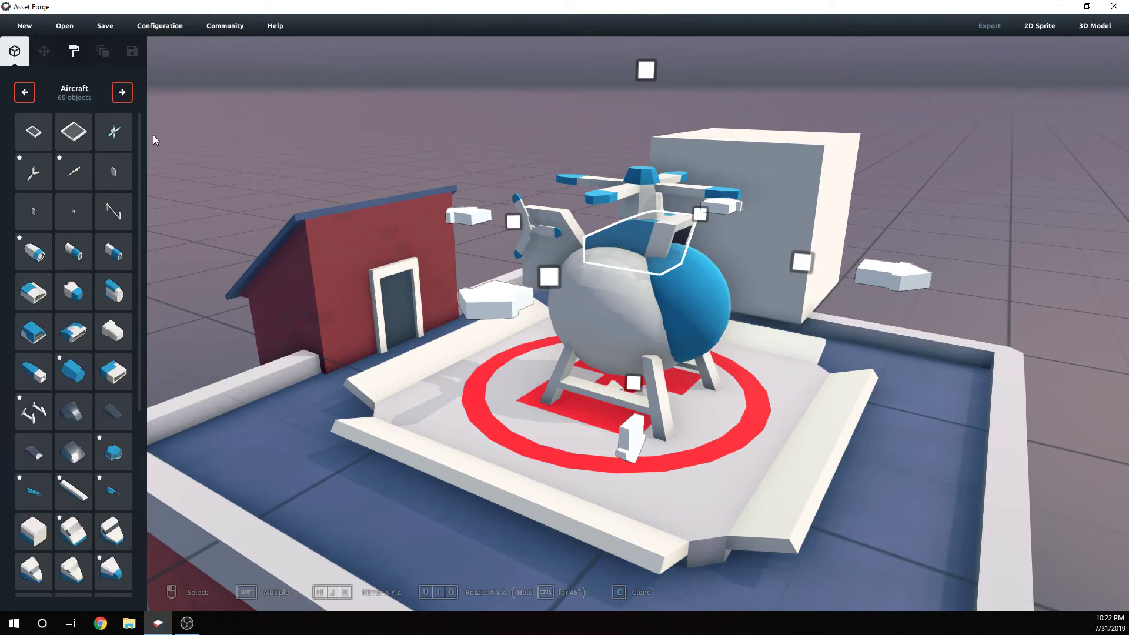
Delete the large white block standing beside the rooftop.
left_click(977, 280)
right_click_drag(976, 280, 930, 313)
left_click(869, 291)
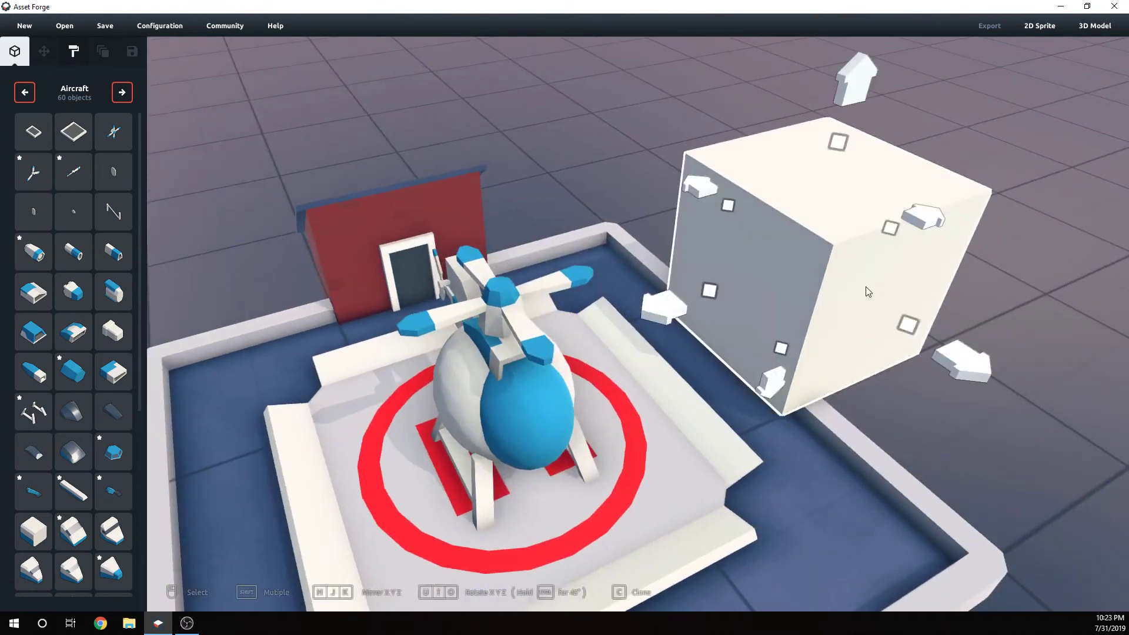
key("Delete")
right_click_drag(916, 249, 447, 312)
scroll(627, 391, "up", 3)
left_click(415, 298)
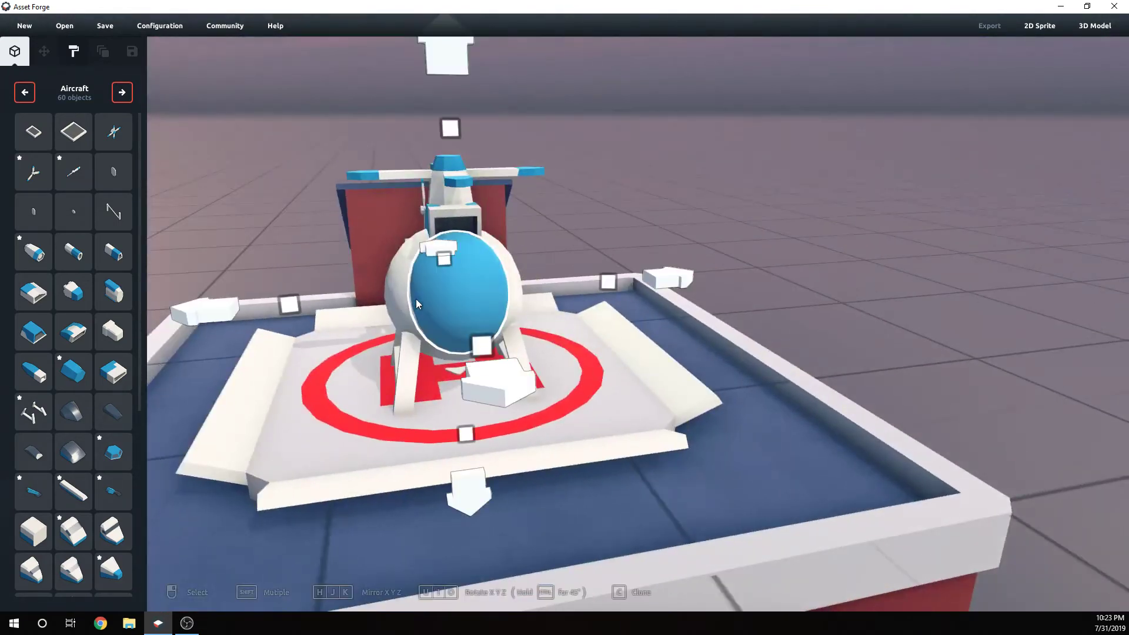
right_click_drag(397, 285, 684, 363)
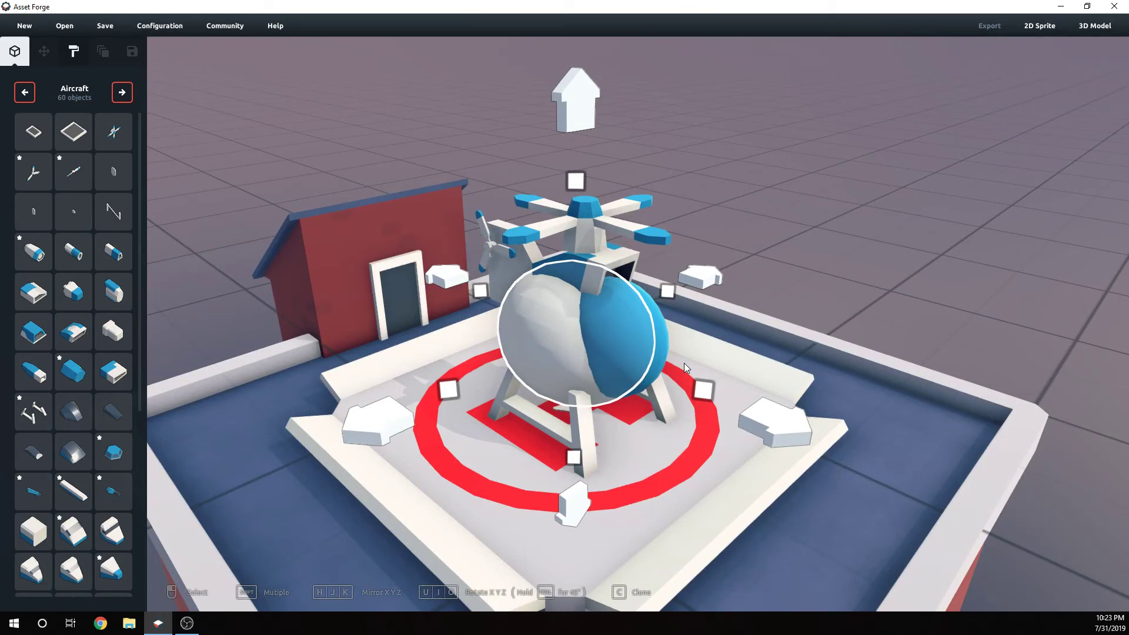
right_click_drag(683, 362, 810, 235)
left_click(810, 236)
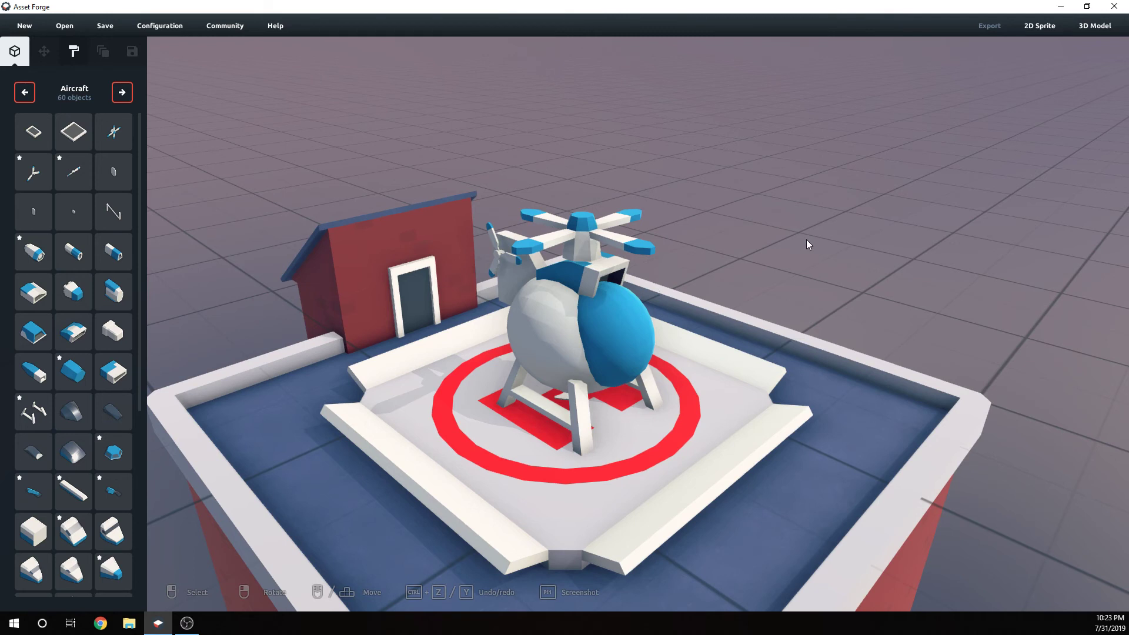
Paint the helicopter's landing gear and tail fin blue (#2390D3).
left_click(74, 52)
left_click(38, 104)
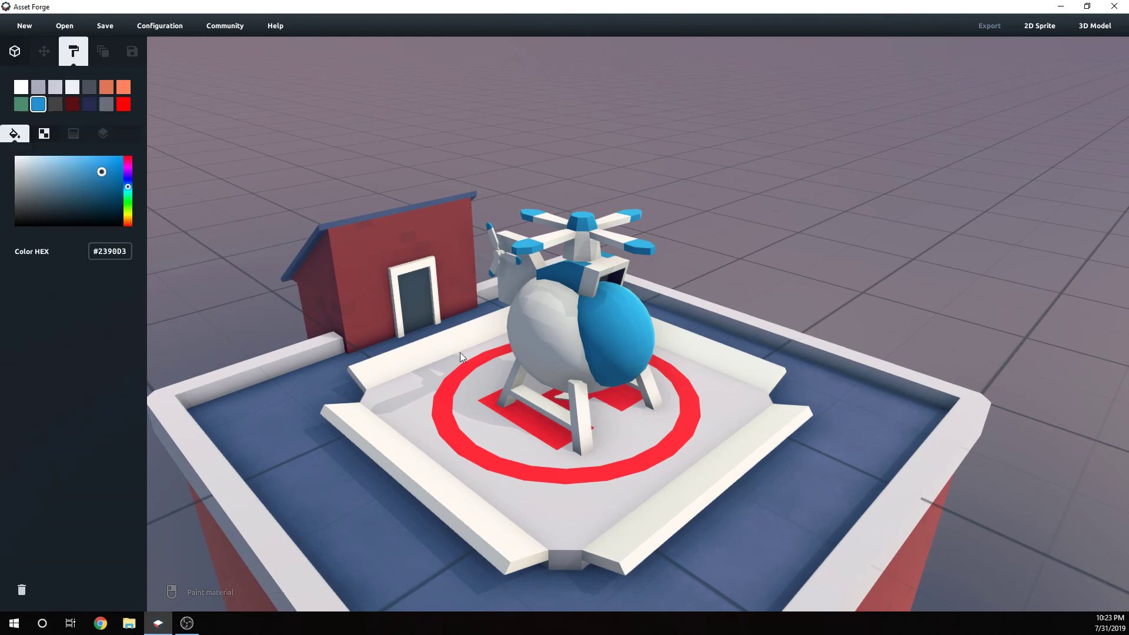
left_click(563, 414)
mouse_move(563, 414)
right_mouse_down()
mouse_move(651, 421)
mouse_move(694, 365)
right_mouse_up()
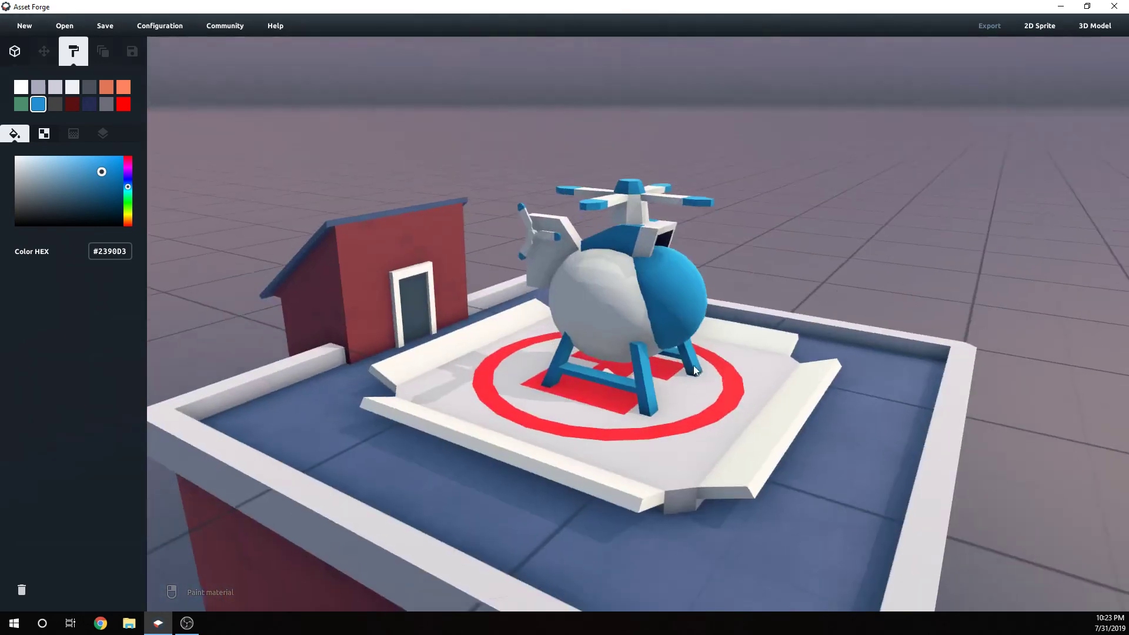
left_click(542, 260)
right_click_drag(811, 288, 781, 296)
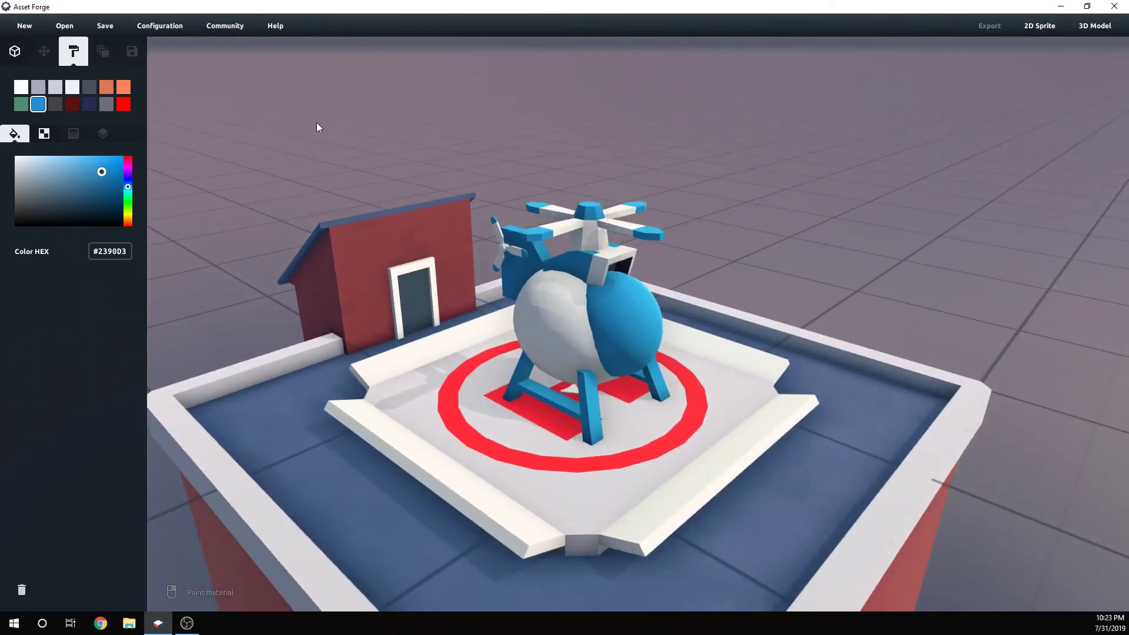
scroll(654, 441, "down", 5)
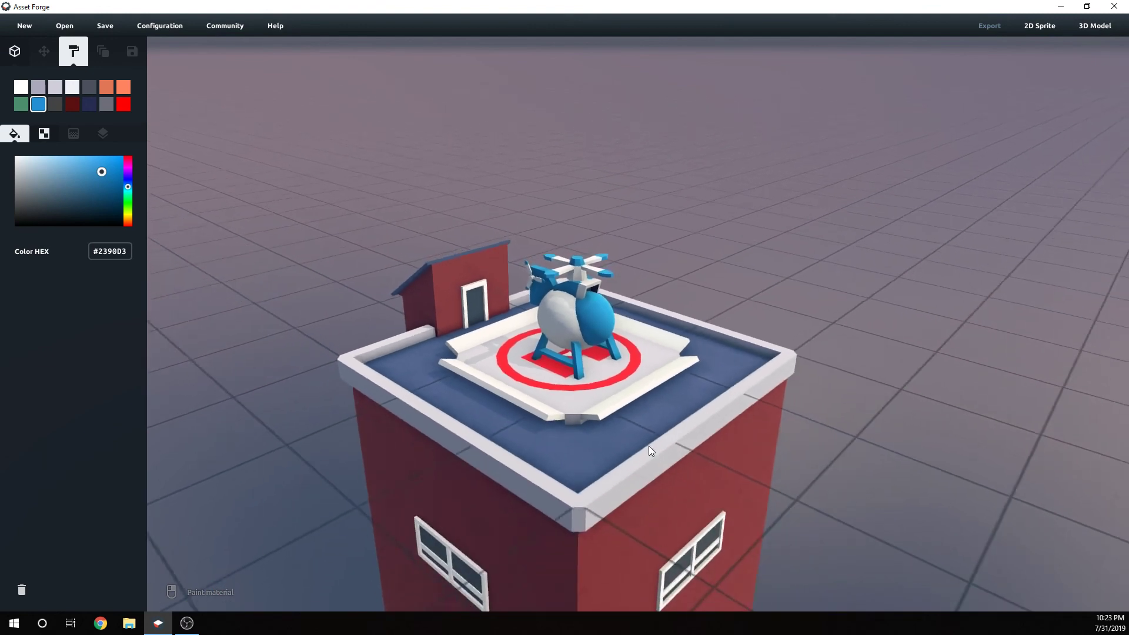
mouse_move(648, 446)
right_mouse_down()
mouse_move(654, 437)
mouse_move(574, 464)
mouse_move(650, 445)
right_mouse_up()
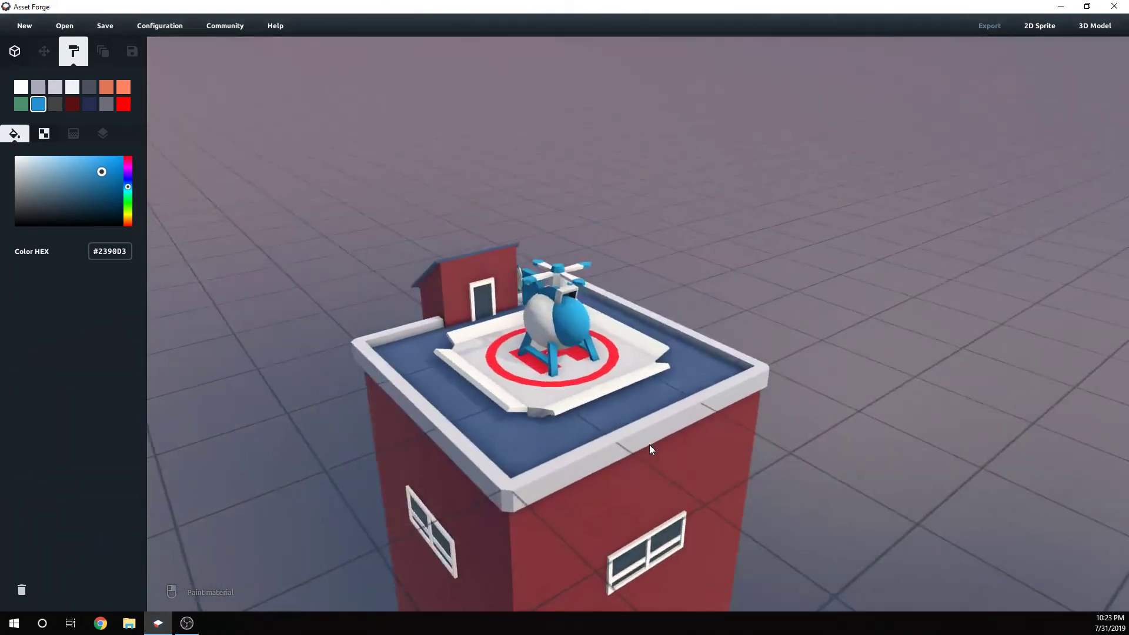